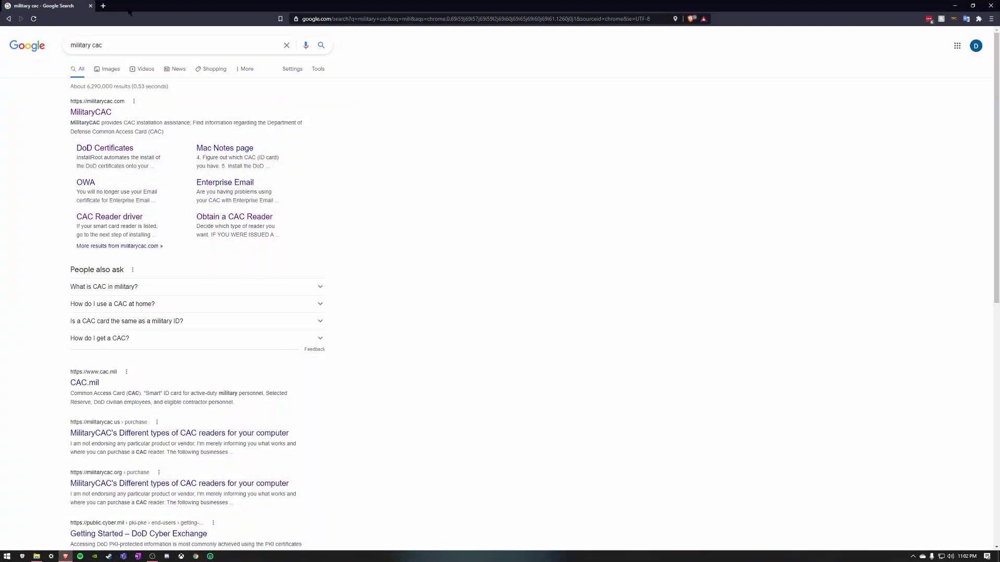
Open the MilitaryCAC.com home page from the top Google search result
click(102, 112)
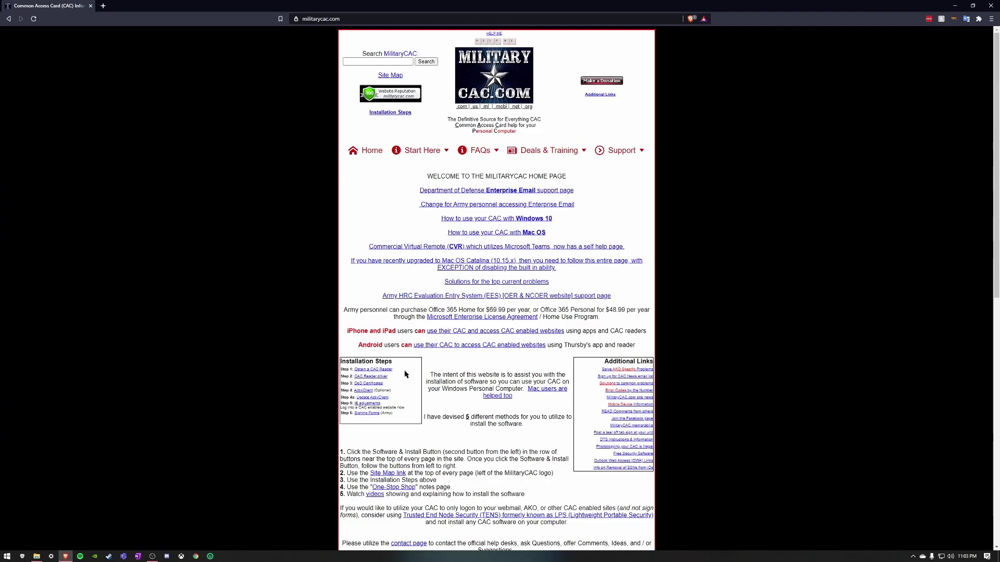
drag(394, 370, 349, 383)
click(348, 385)
middle_click(375, 386)
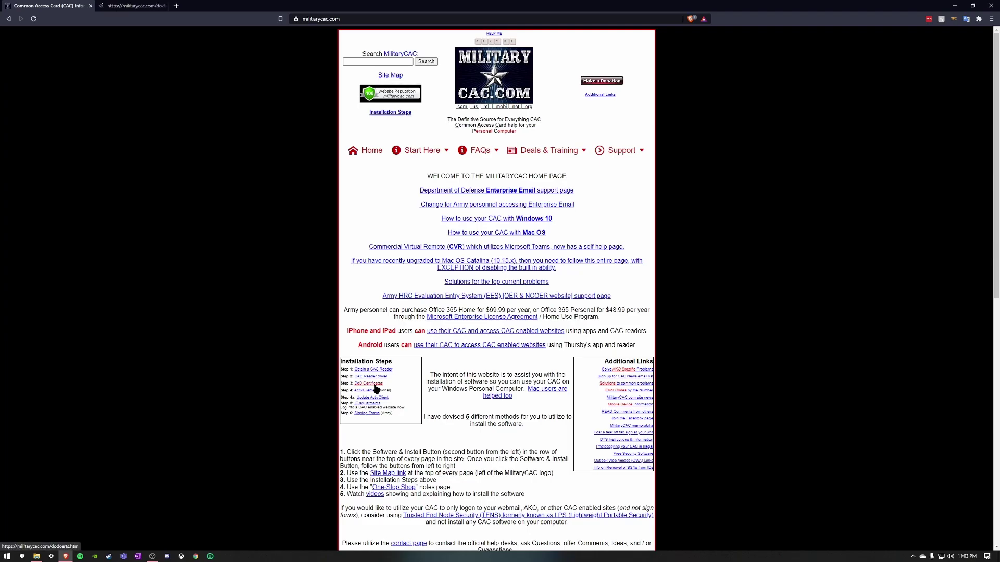
key(ctrl+Tab)
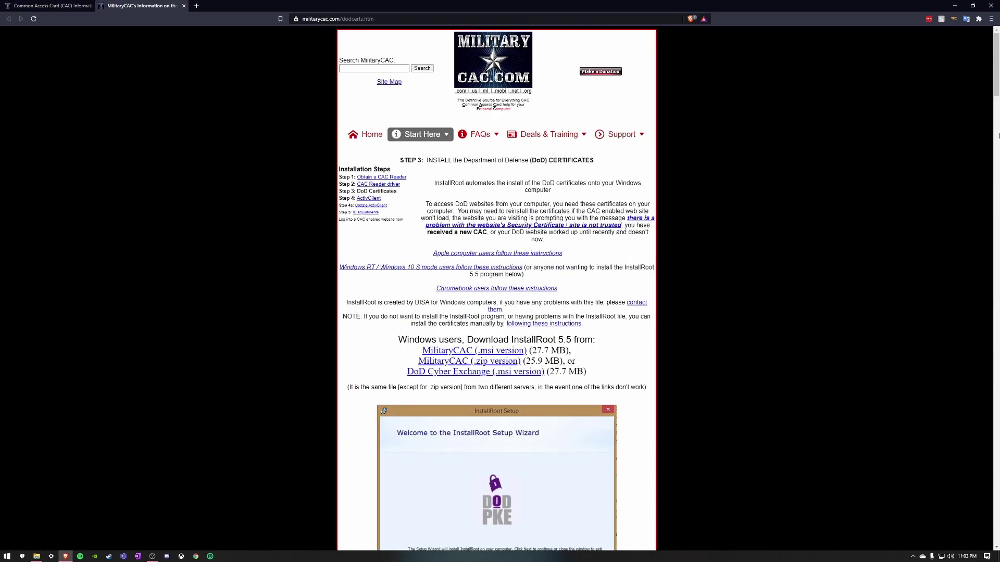
scroll(998, 135, down, 20)
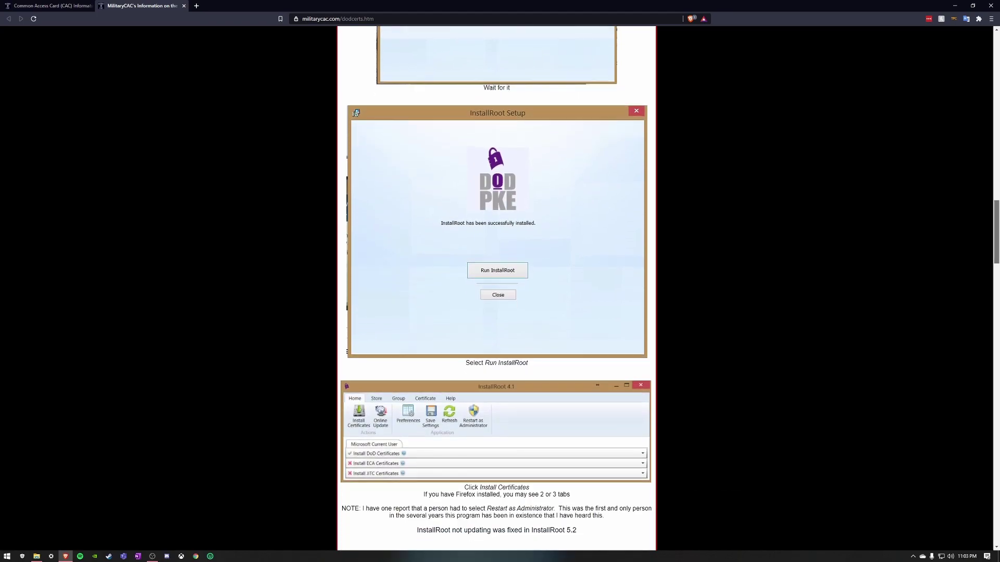
scroll(496, 287, down, 9)
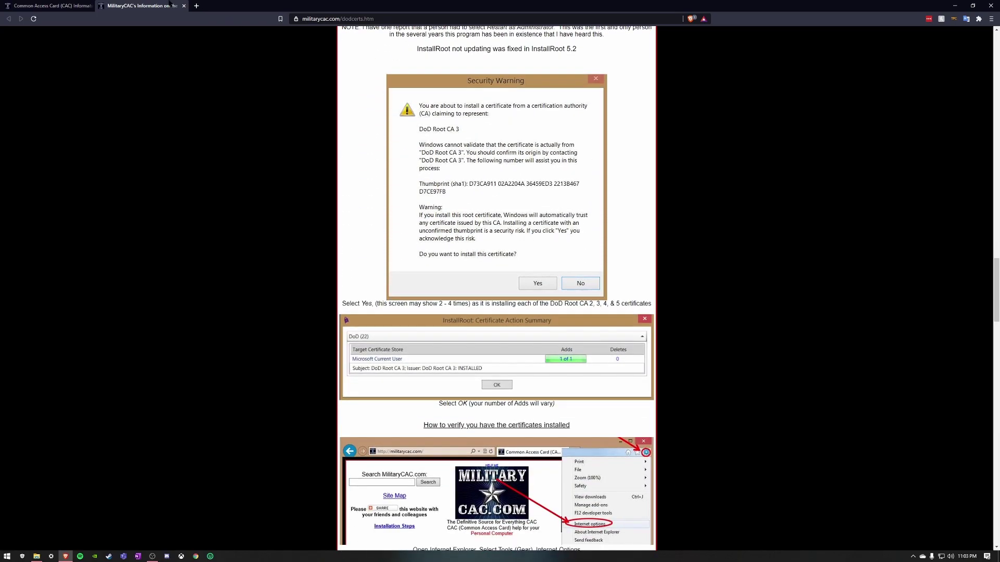
key(ctrl+w)
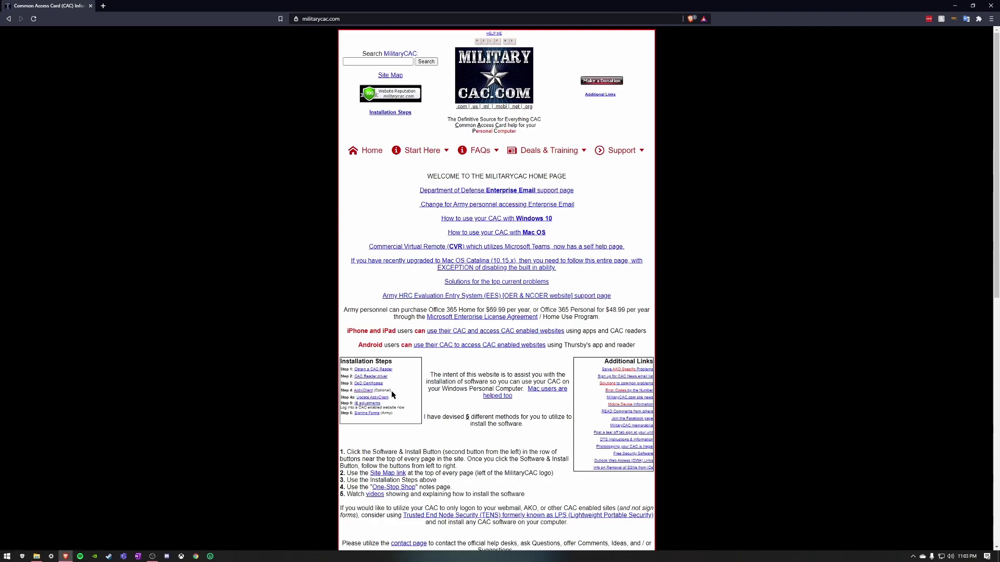
drag(391, 413, 342, 412)
click(391, 429)
mouse_move(426, 153)
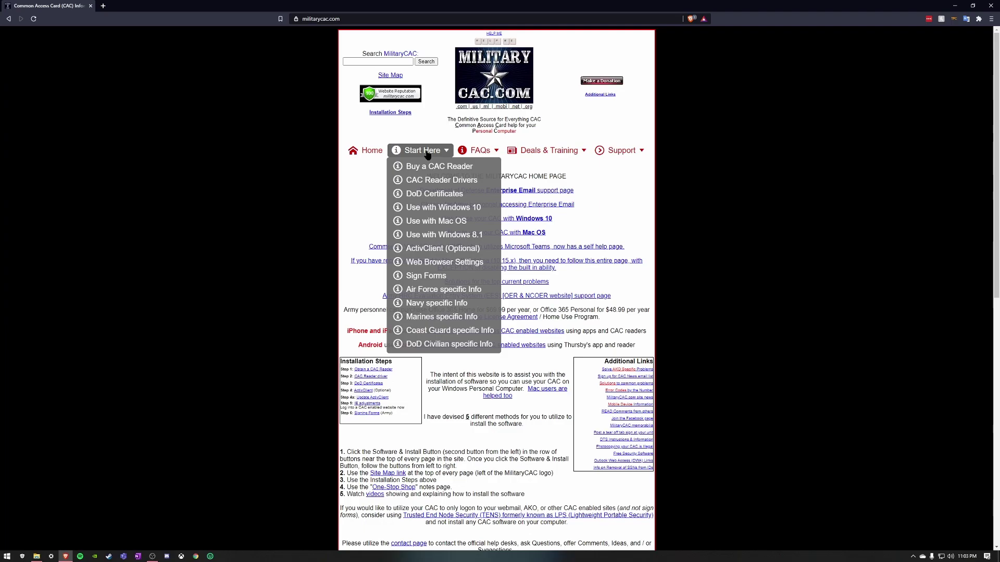
click(420, 225)
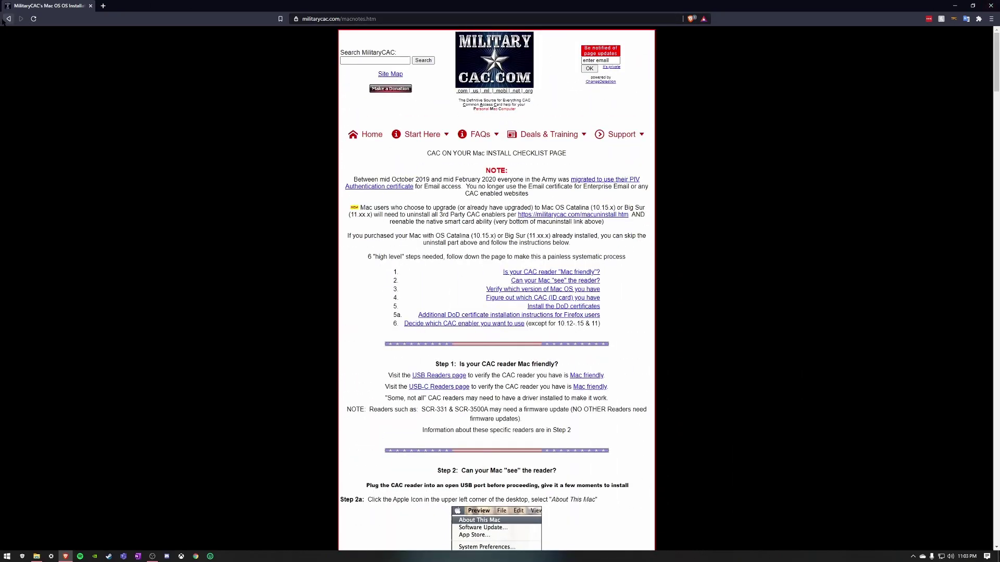
click(8, 19)
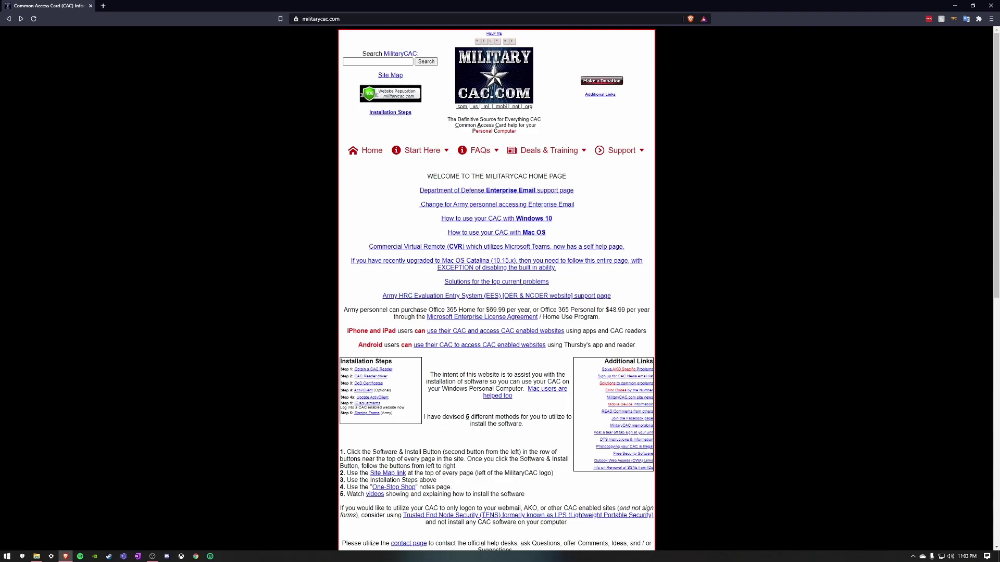
Return to MilitaryCAC.com, open the Step 6 Signing Forms (Army) instructions and scroll to the Reader link
click(8, 20)
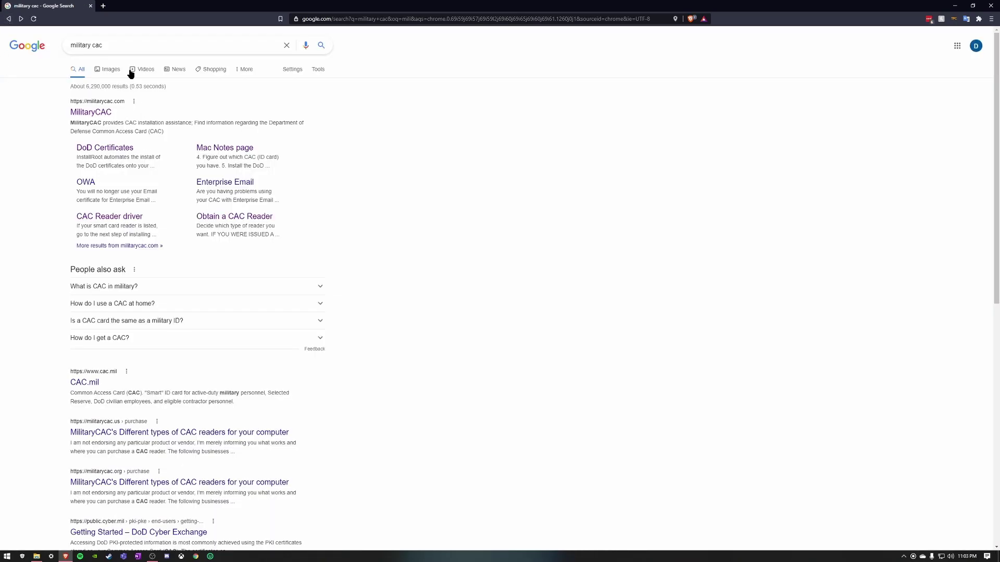
click(84, 115)
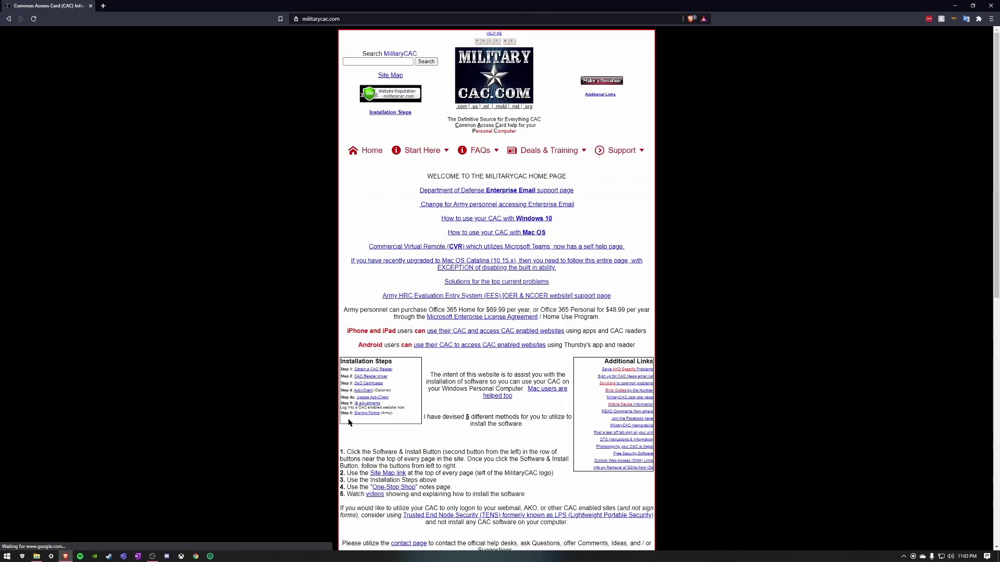
scroll(348, 422, down, 1)
click(370, 376)
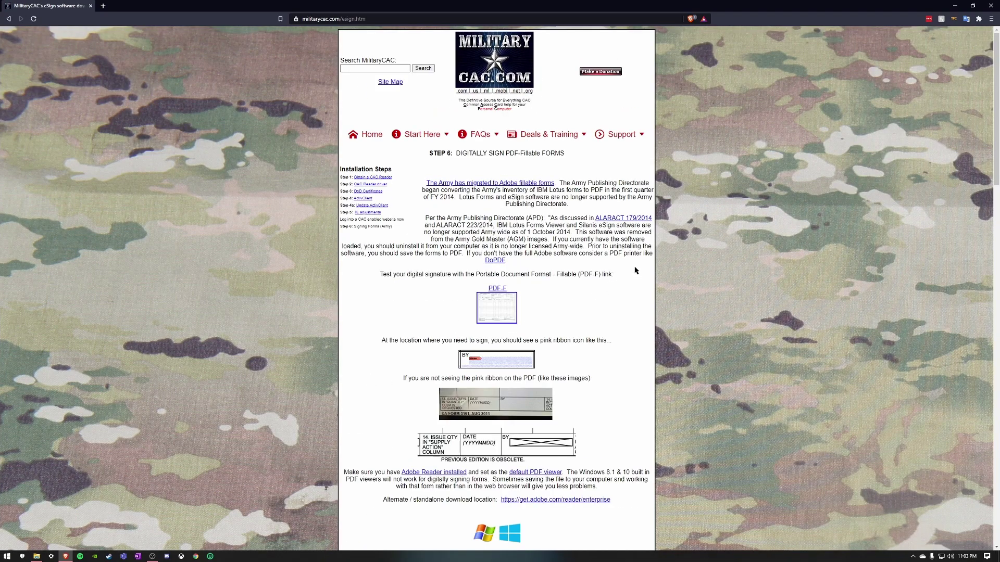
scroll(614, 299, down, 1)
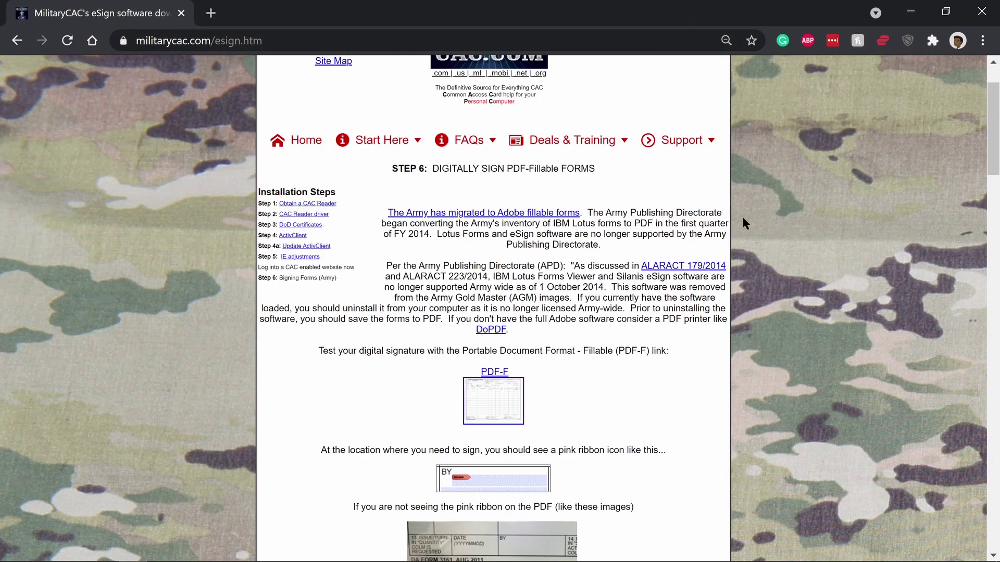
scroll(743, 223, down, 6)
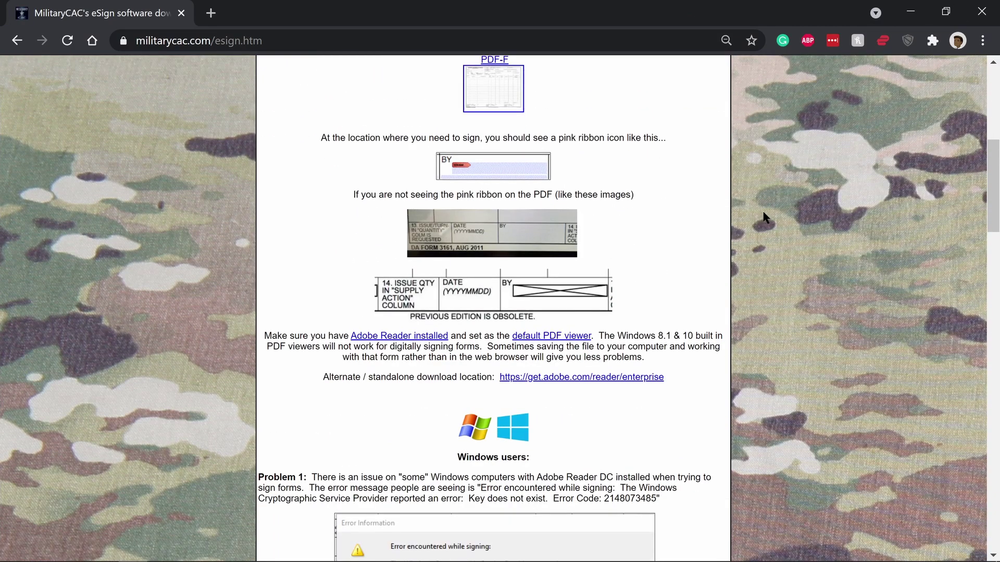
scroll(763, 217, down, 3)
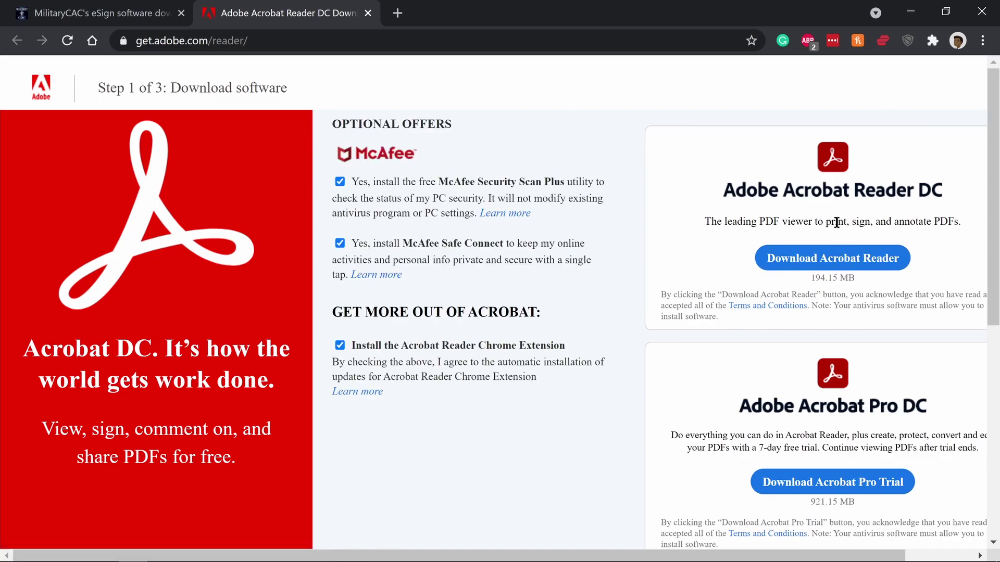
Decline both McAfee offers and the Chrome extension, then download Acrobat Reader DC
click(340, 183)
click(340, 244)
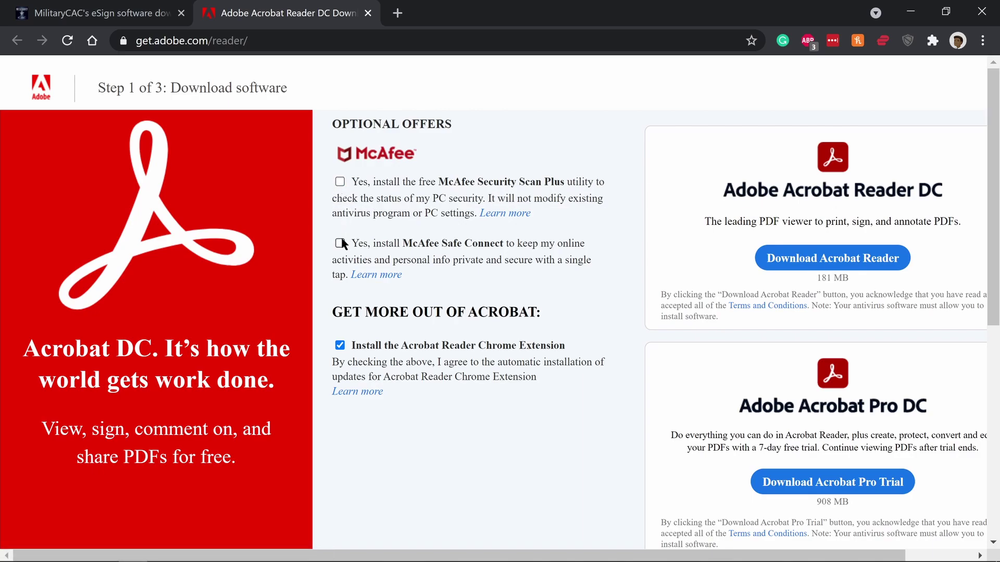
click(340, 346)
click(816, 265)
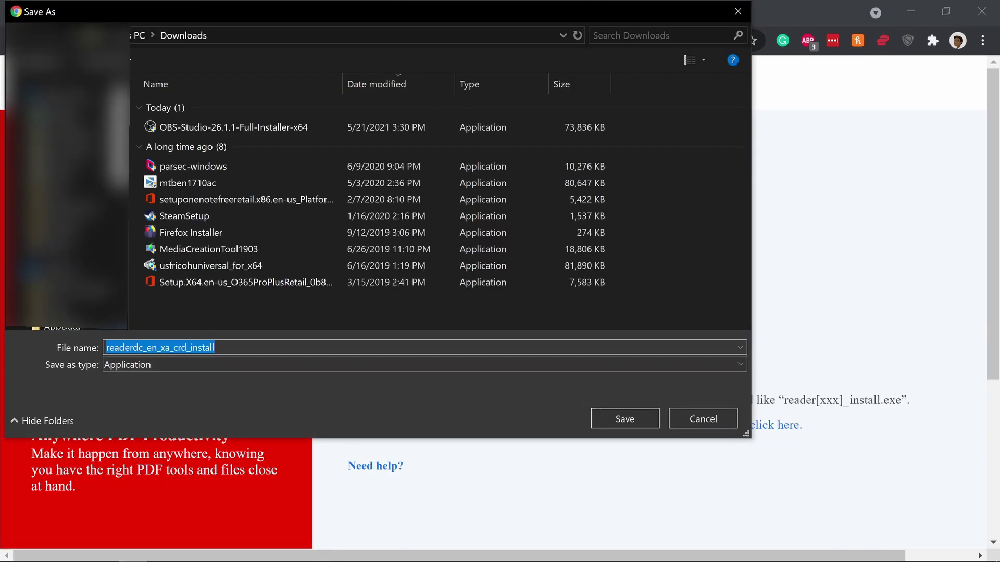
Save the Reader installer to Downloads and run it
click(57, 133)
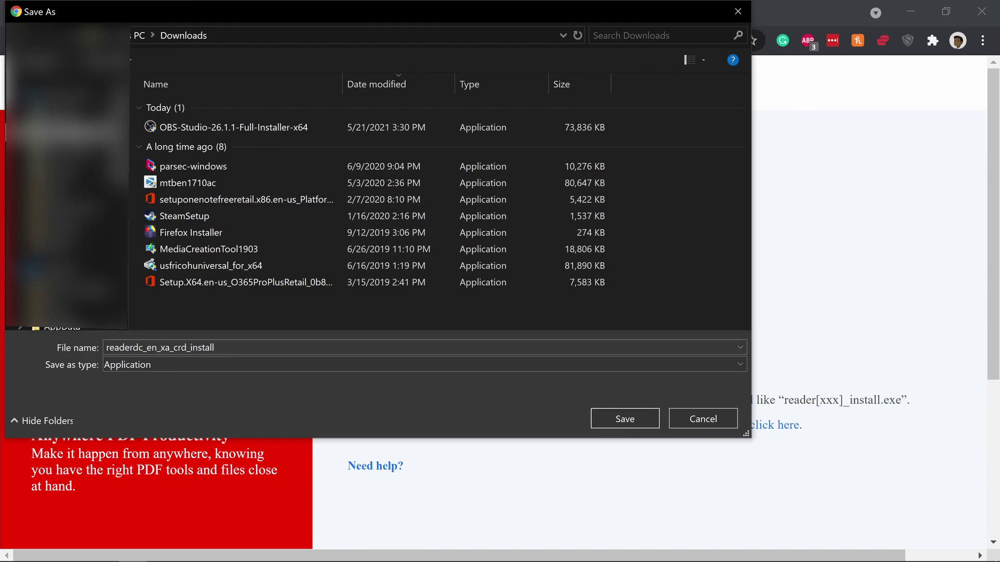
click(625, 418)
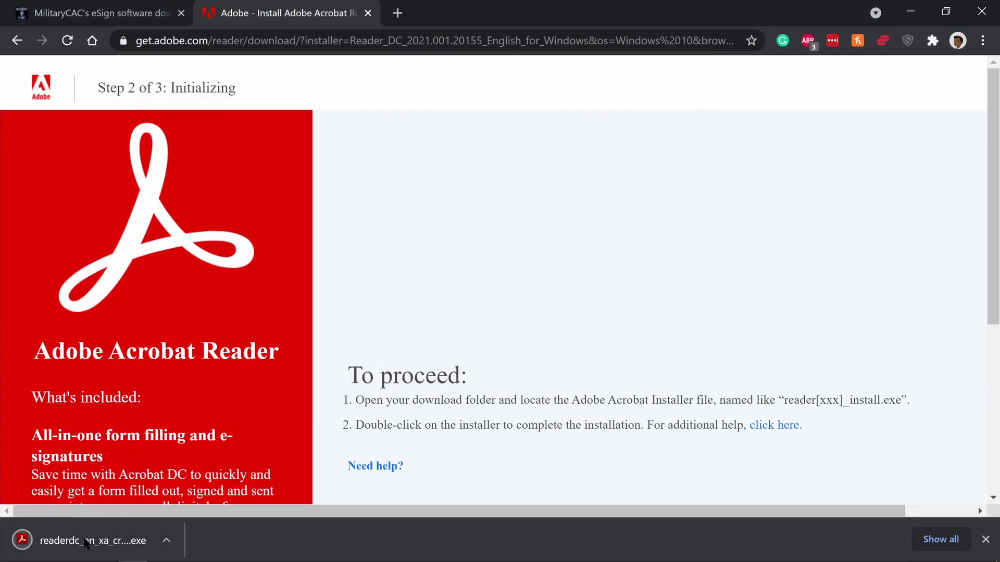
click(77, 539)
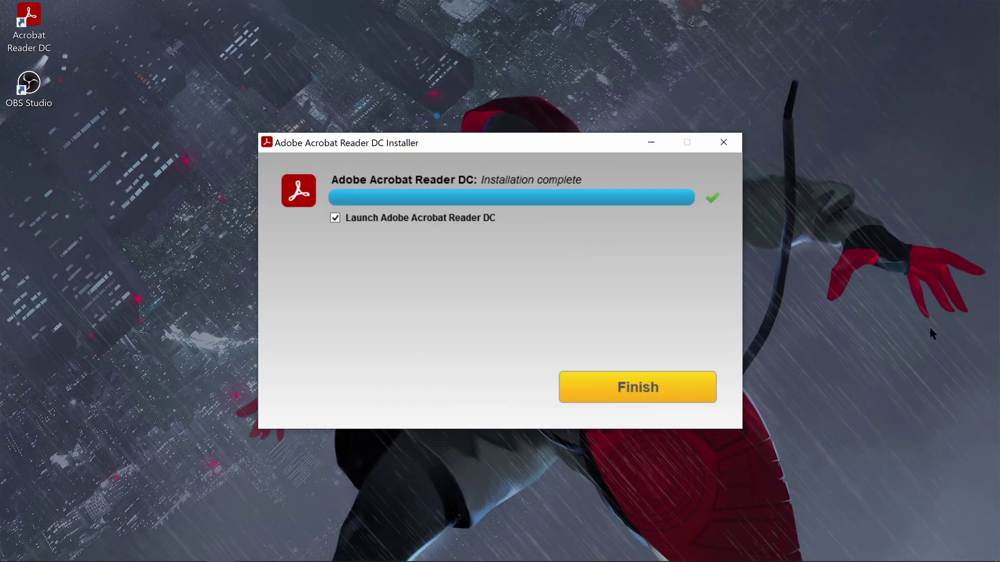
Finish the Reader DC installation, close Adobe's completion tab and minimize Chrome
click(615, 393)
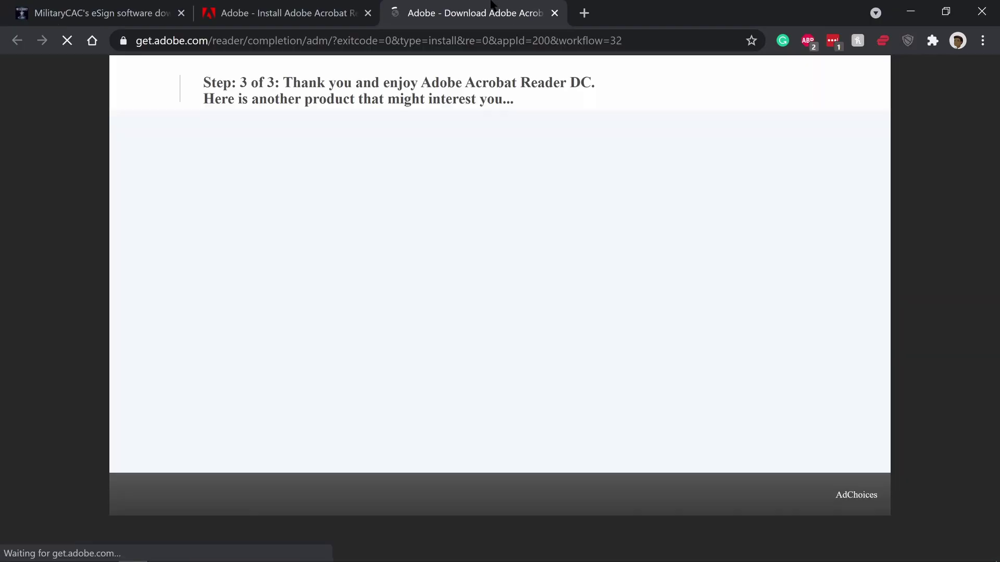
click(555, 13)
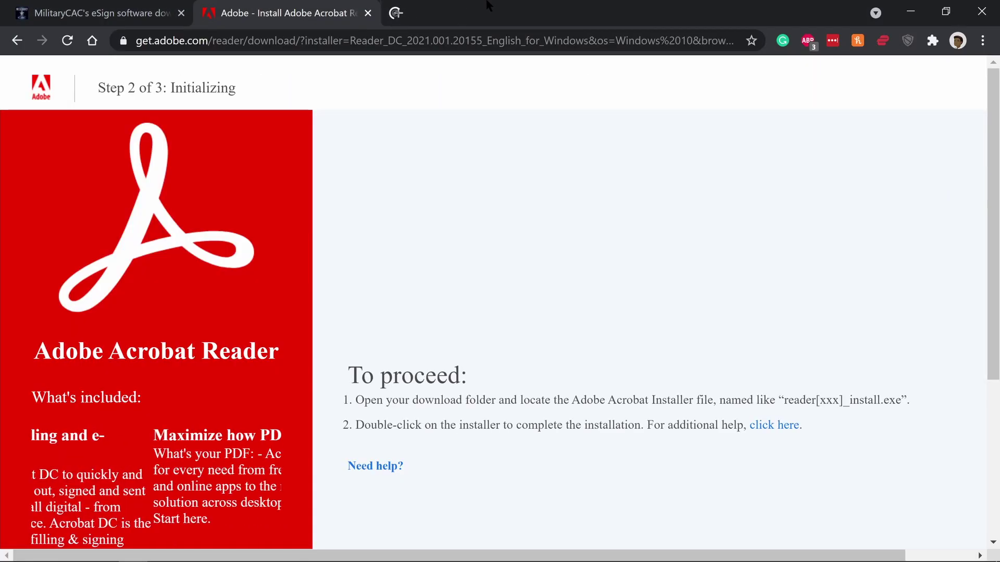
click(921, 12)
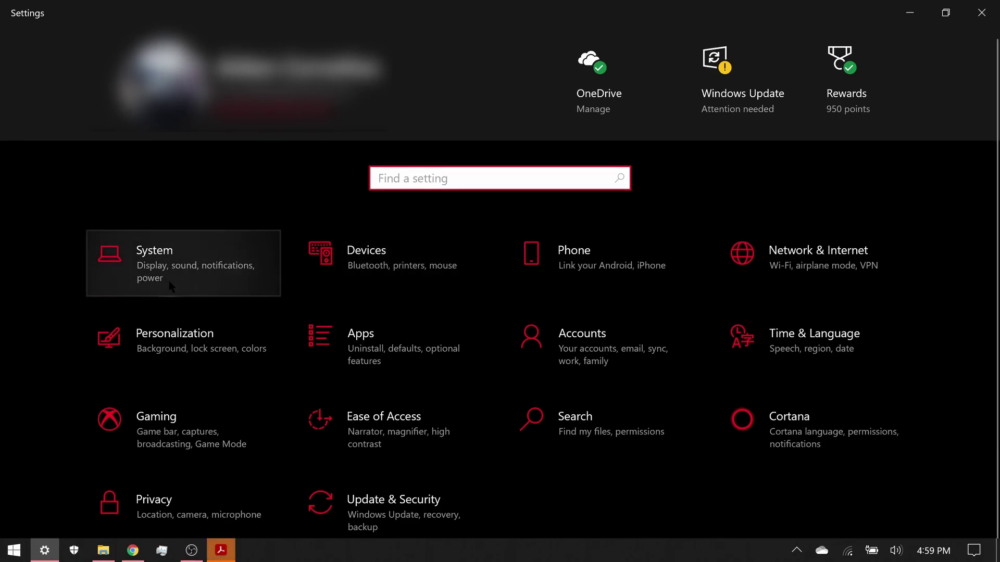
Go to Apps > Default apps and list the default apps by file type
click(355, 356)
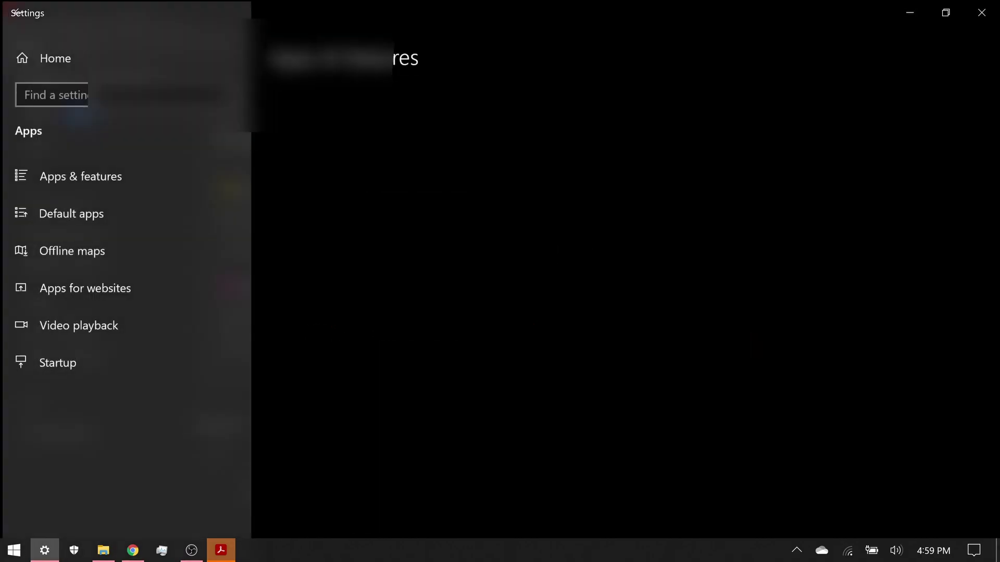
click(82, 219)
scroll(520, 313, down, 6)
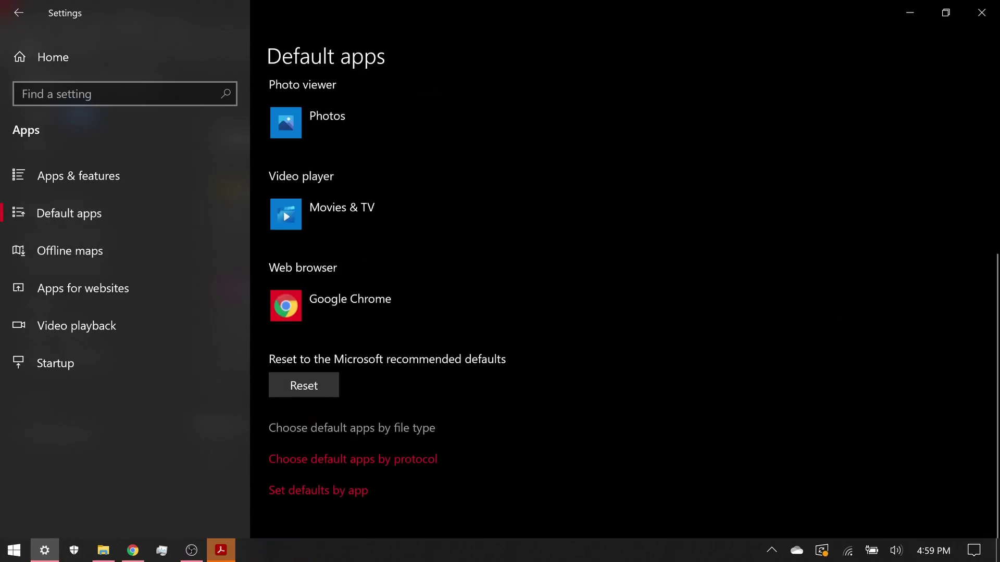
click(351, 428)
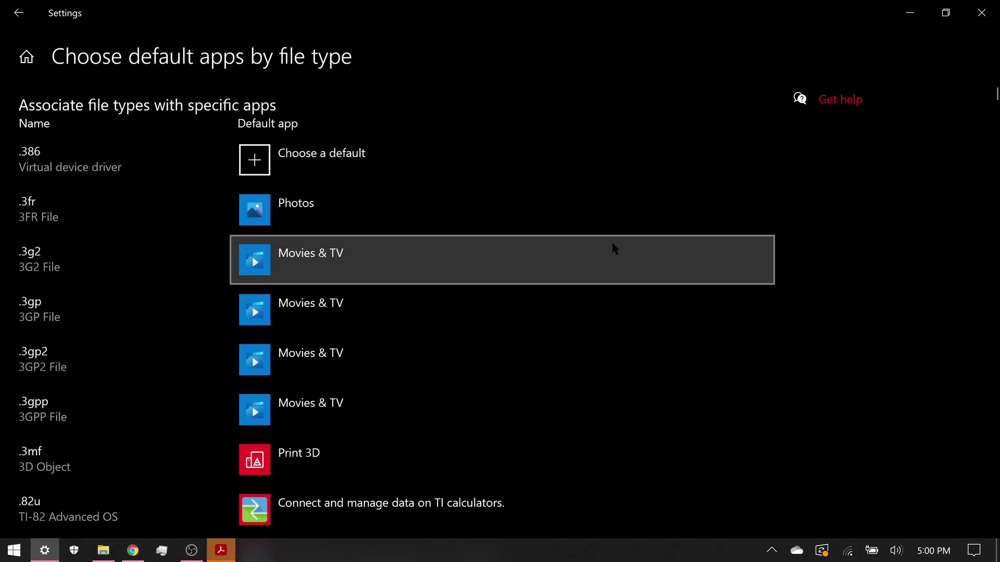
scroll(615, 249, down, 10)
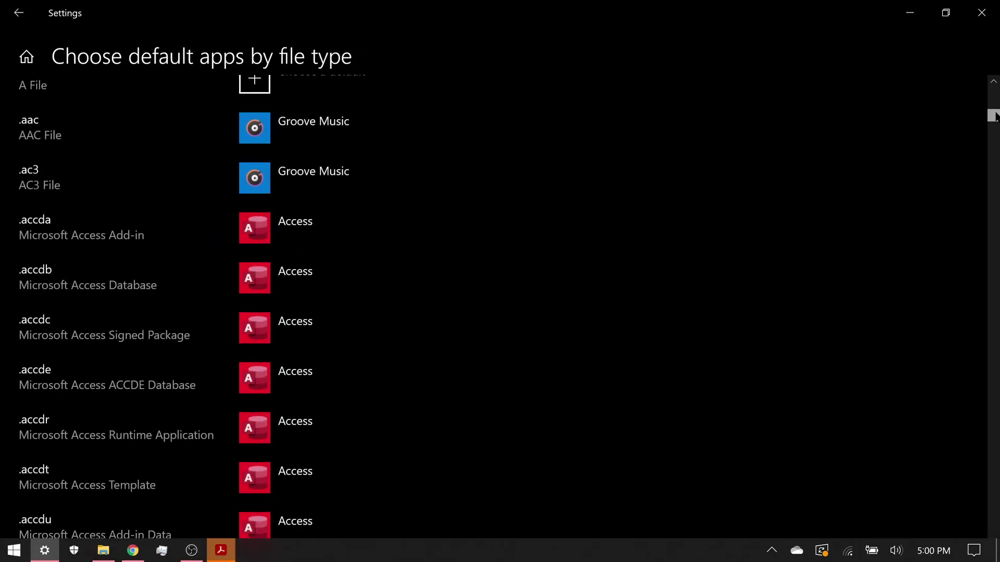
drag(995, 116, 994, 380)
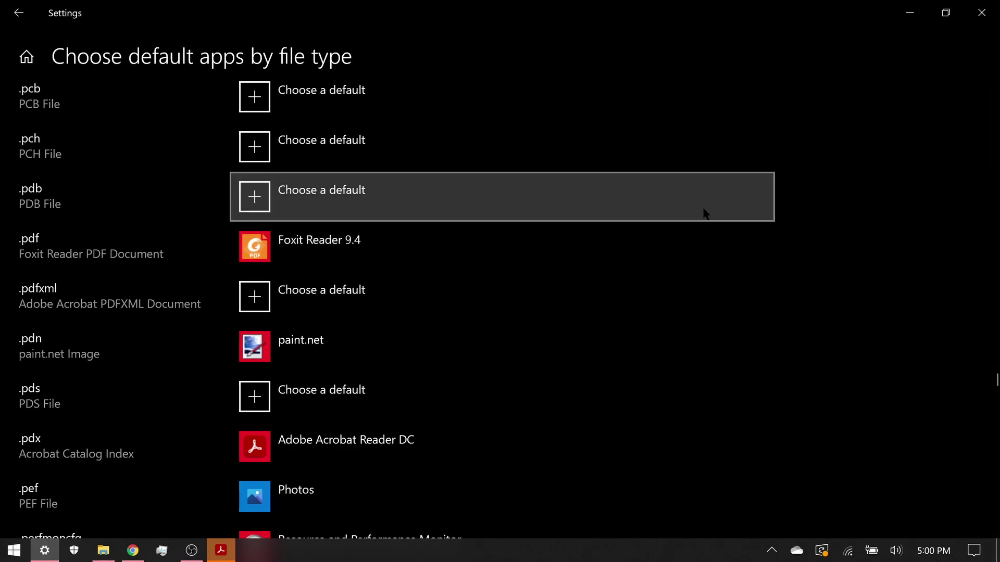
Change the .pdf default from Foxit Reader 9.4 to Adobe Acrobat Reader DC and close Settings
click(348, 255)
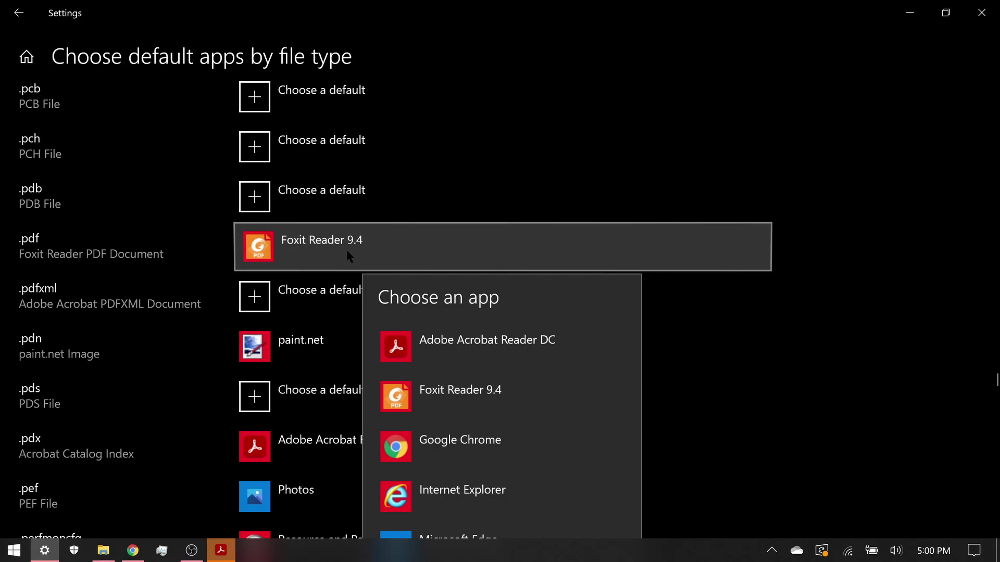
click(491, 346)
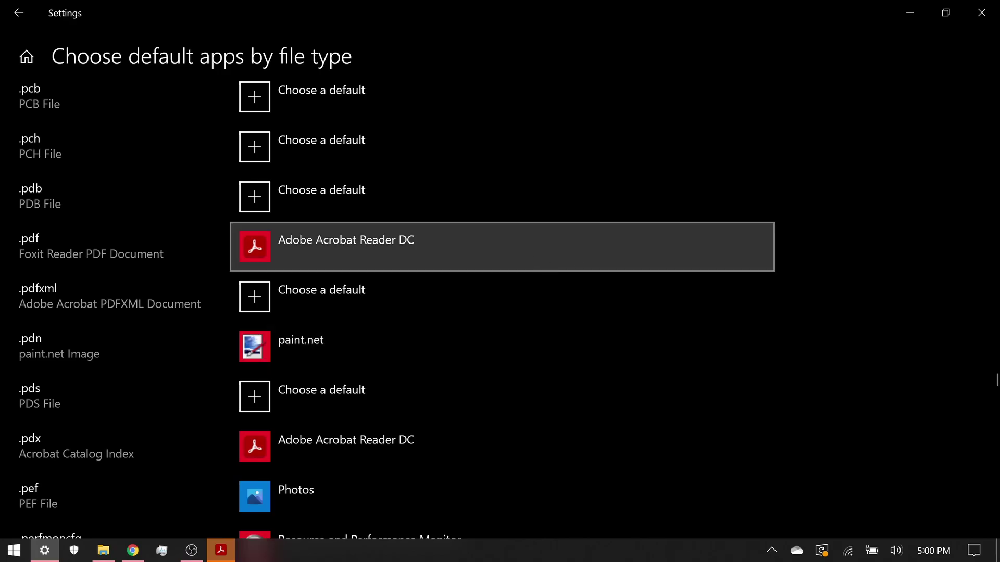
drag(994, 381, 994, 93)
click(981, 12)
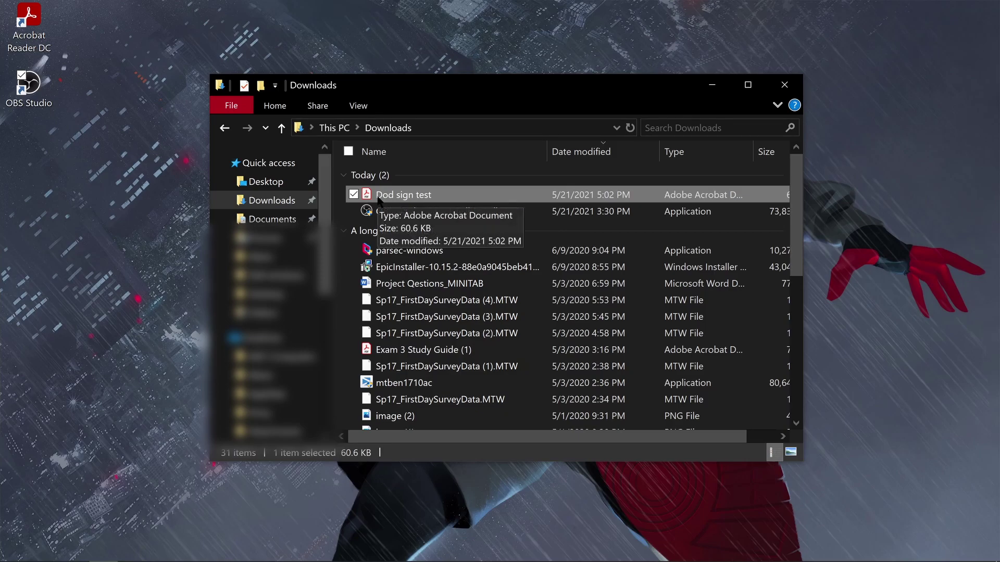
Open the PDF-F test form from the militarycac.com eSign page in a new tab, then minimize Chrome
click(134, 551)
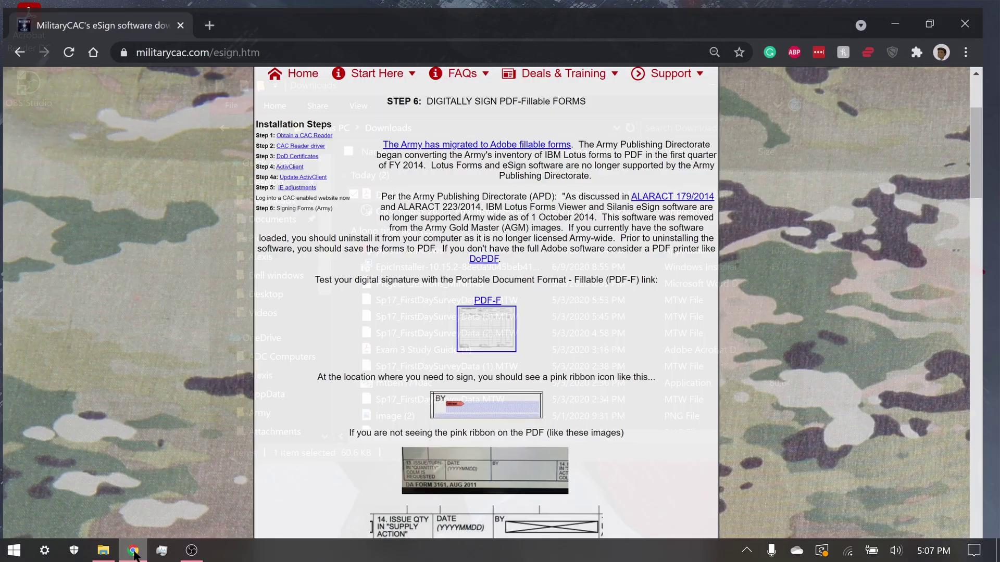
scroll(527, 186, down, 3)
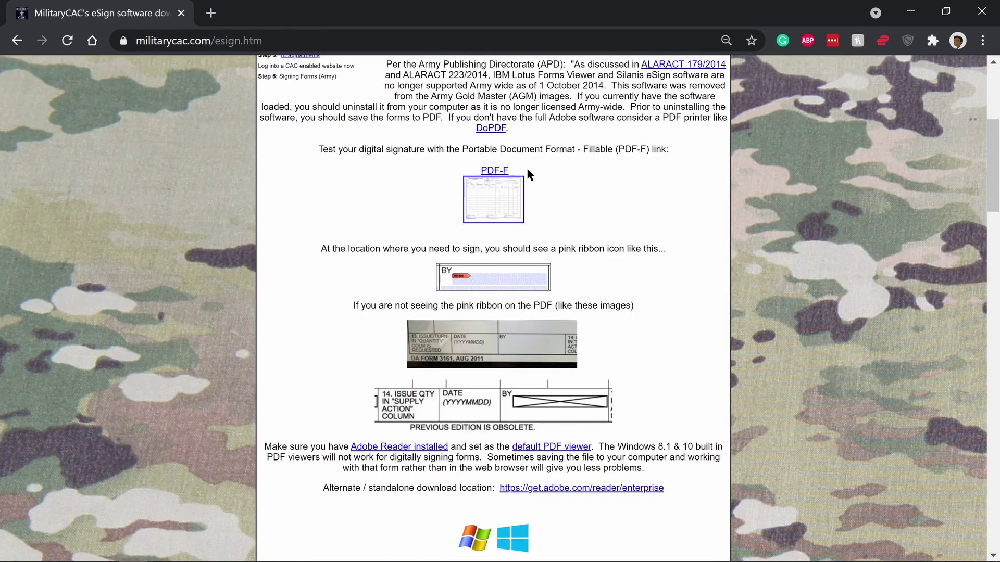
scroll(526, 167, up, 3)
drag(401, 92, 470, 91)
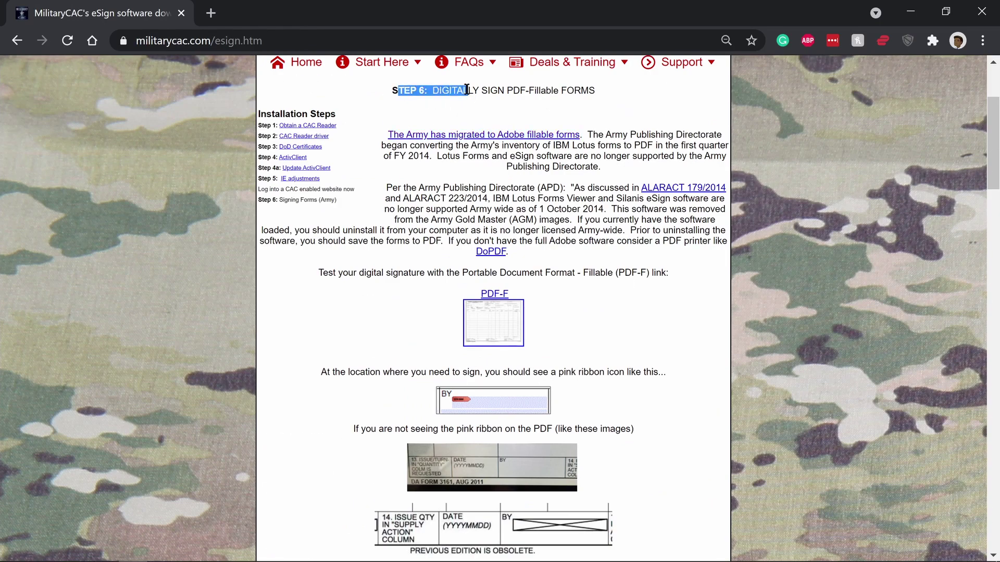
click(436, 233)
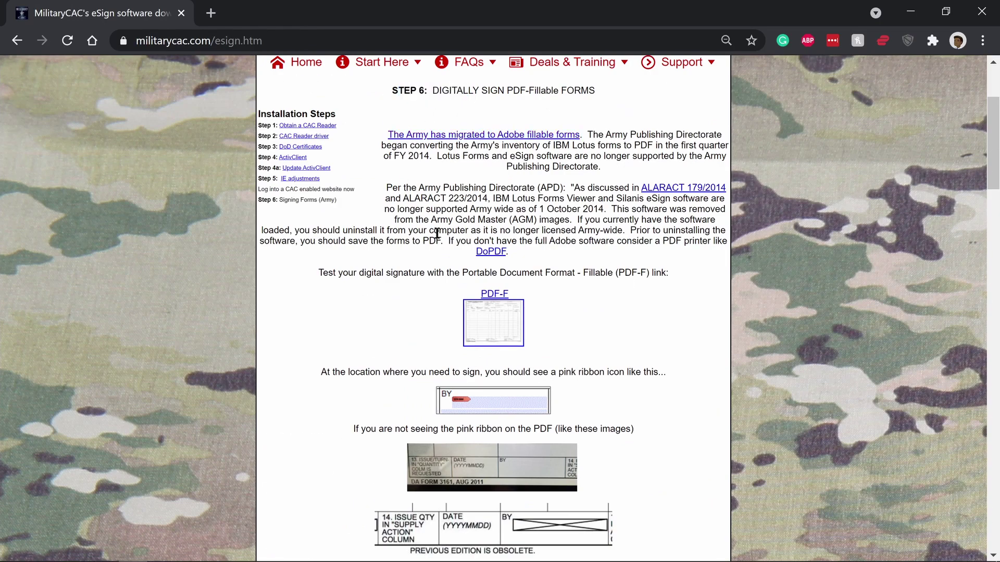
click(502, 301)
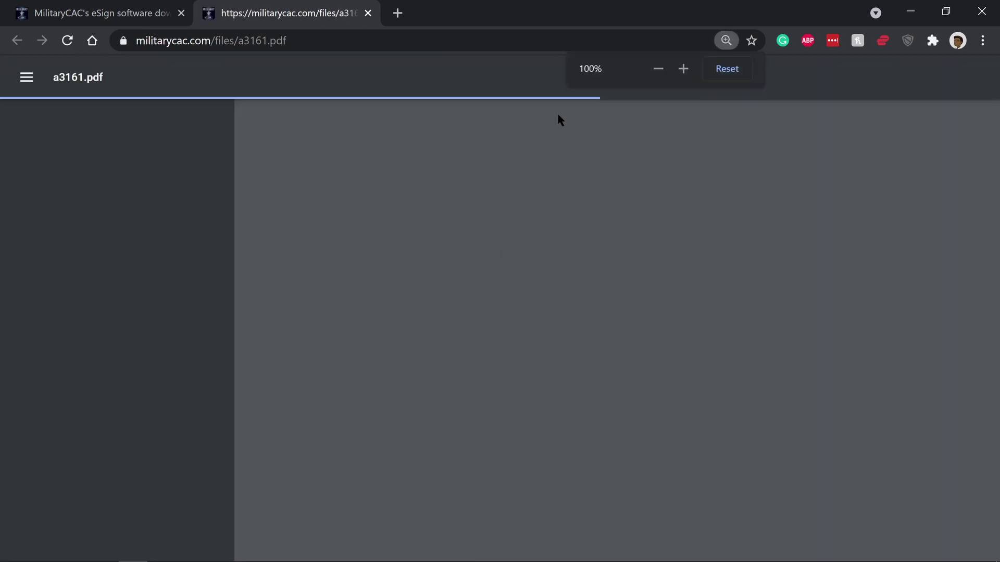
key(ctrl+Tab)
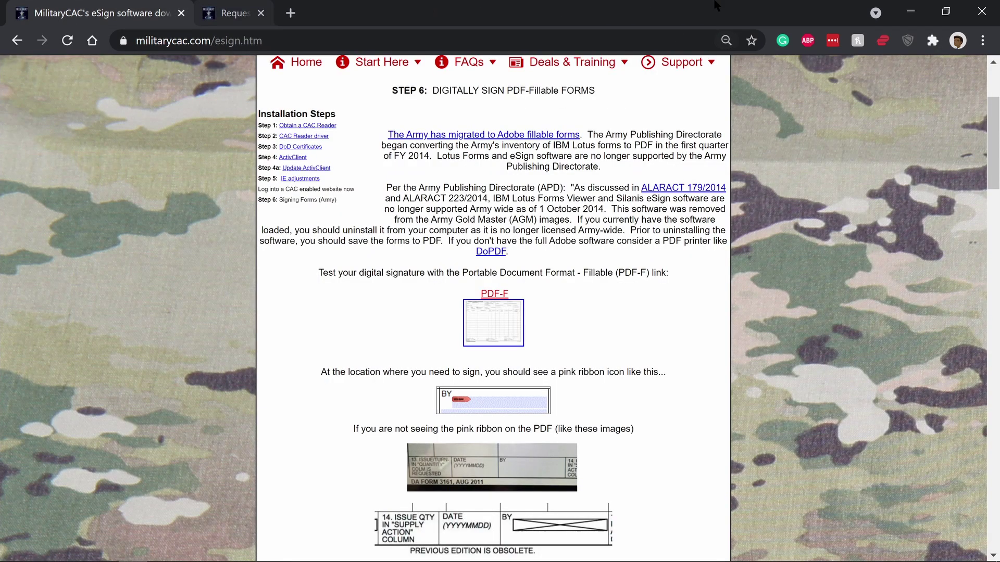
click(910, 12)
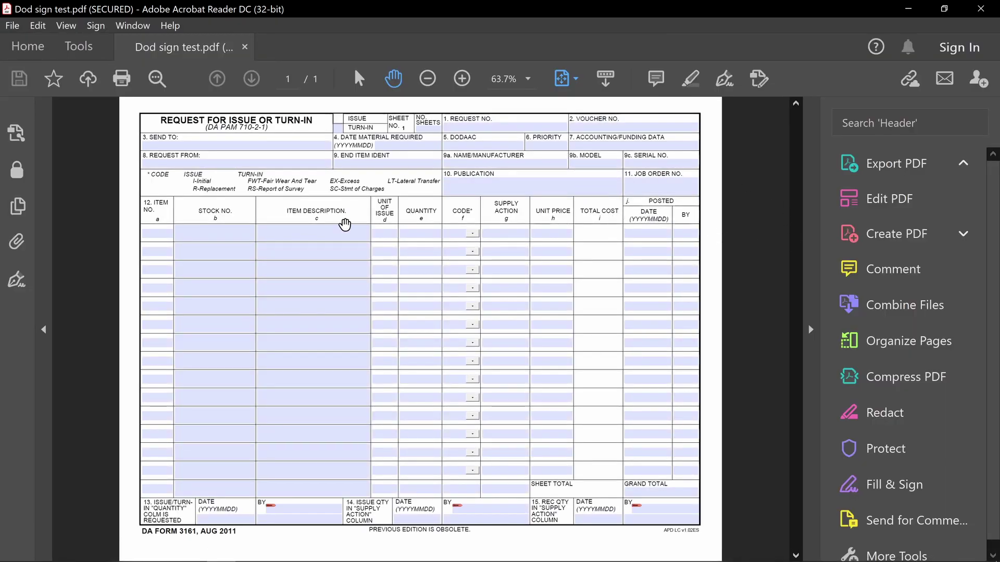
click(77, 48)
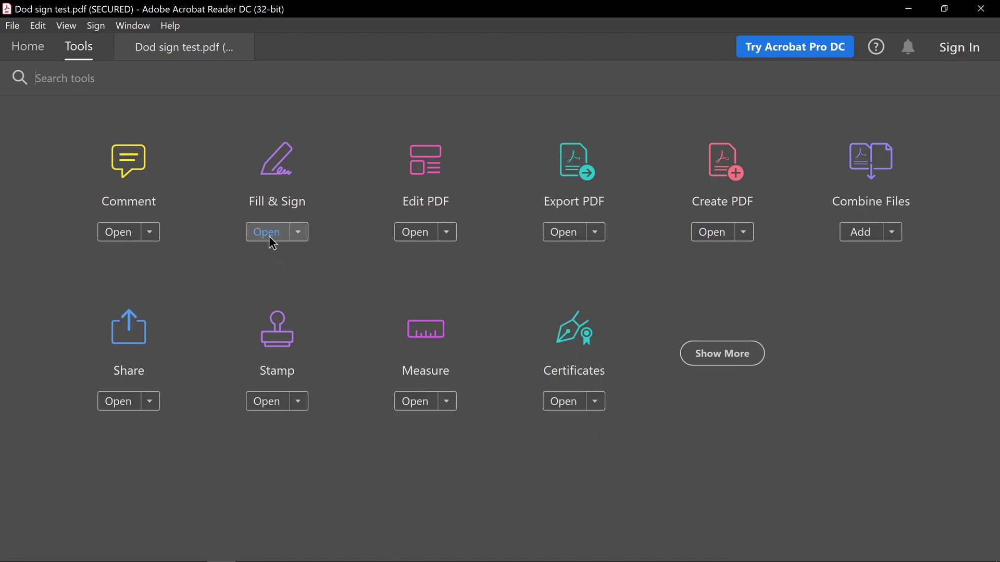
click(721, 357)
scroll(791, 366, down, 2)
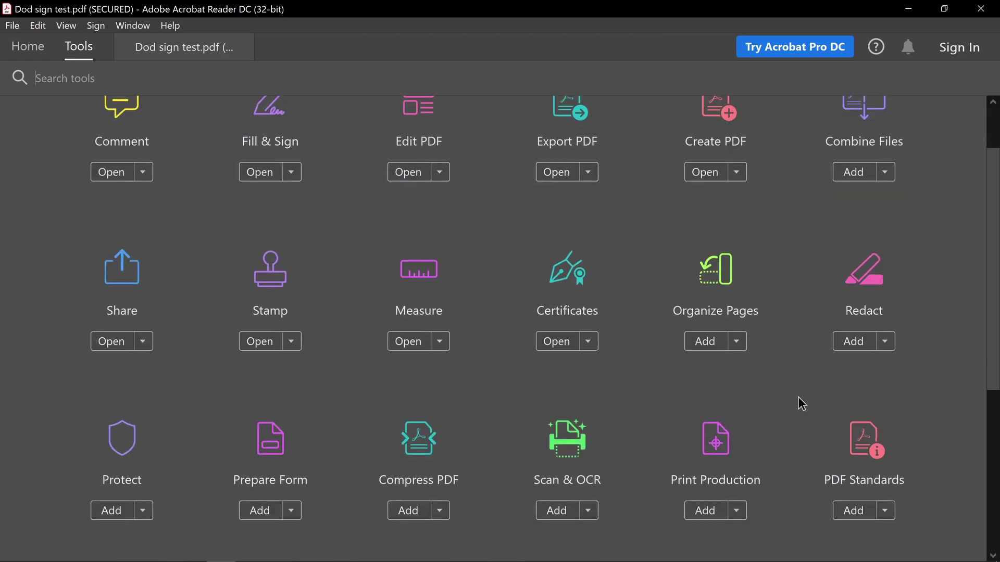
scroll(800, 406, down, 2)
scroll(799, 408, down, 4)
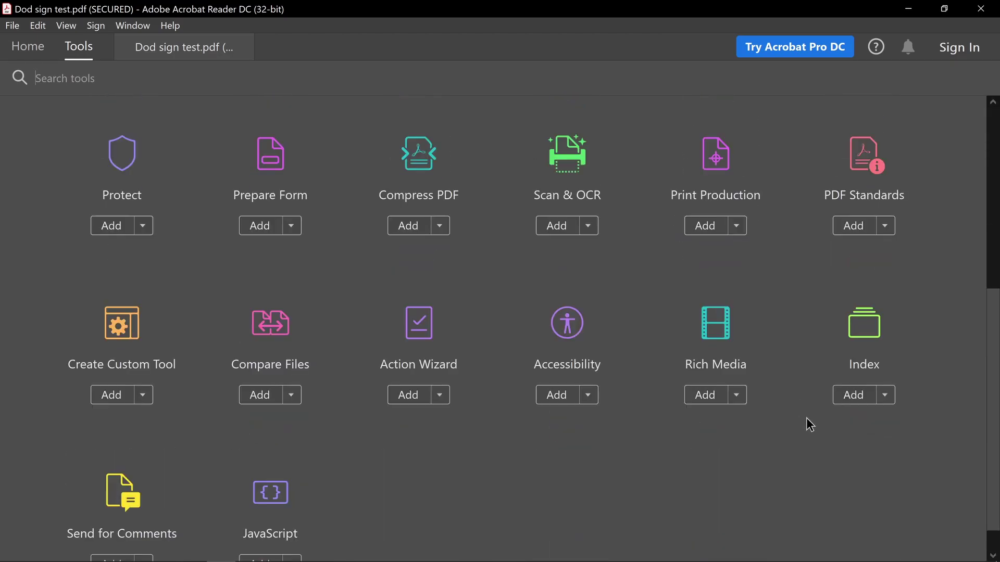
scroll(807, 419, up, 6)
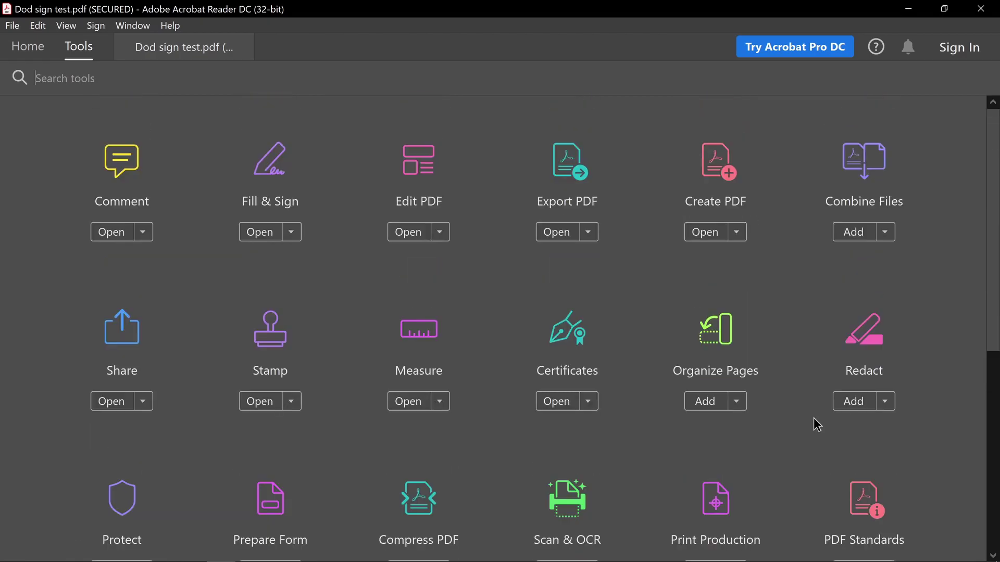
click(147, 48)
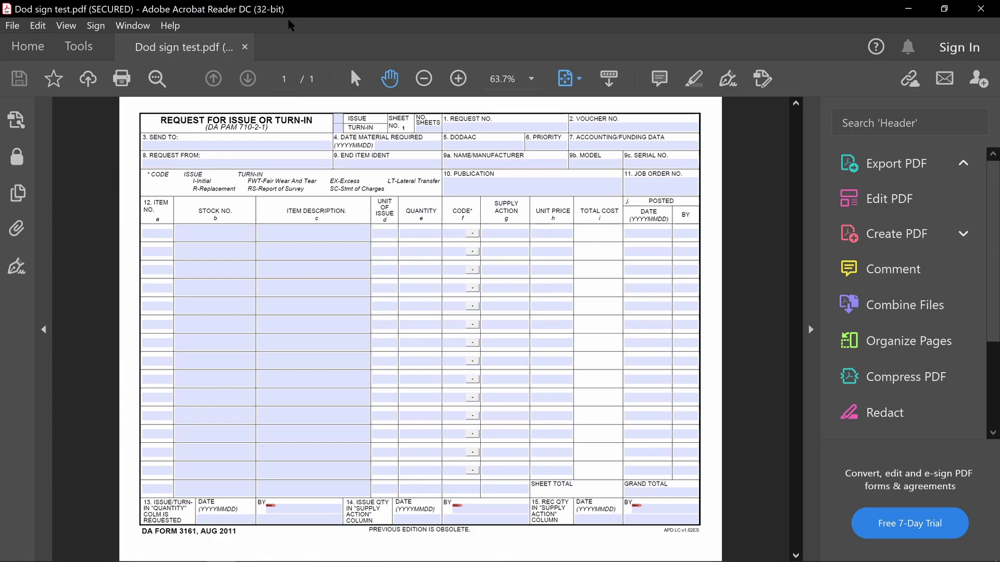
click(43, 29)
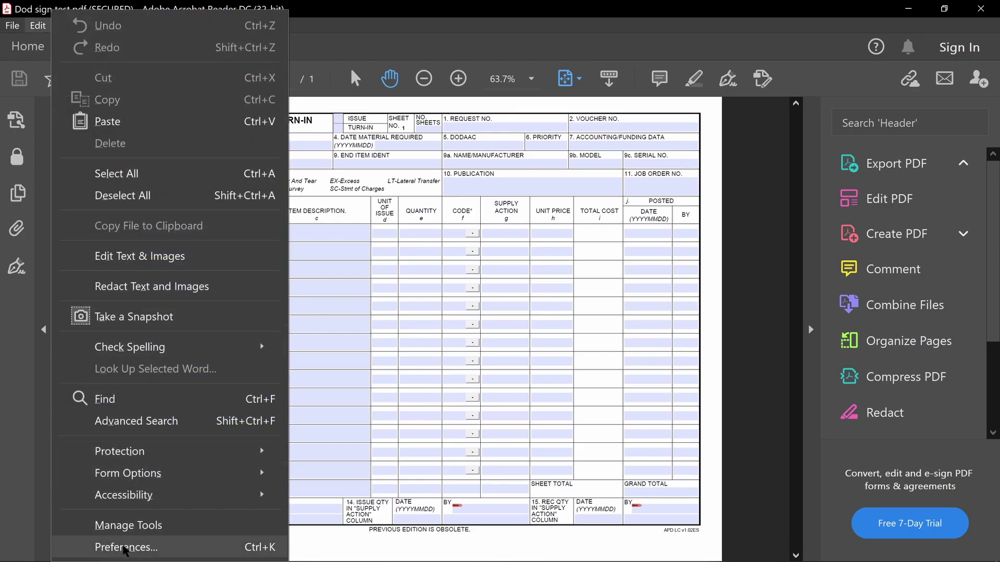
click(126, 547)
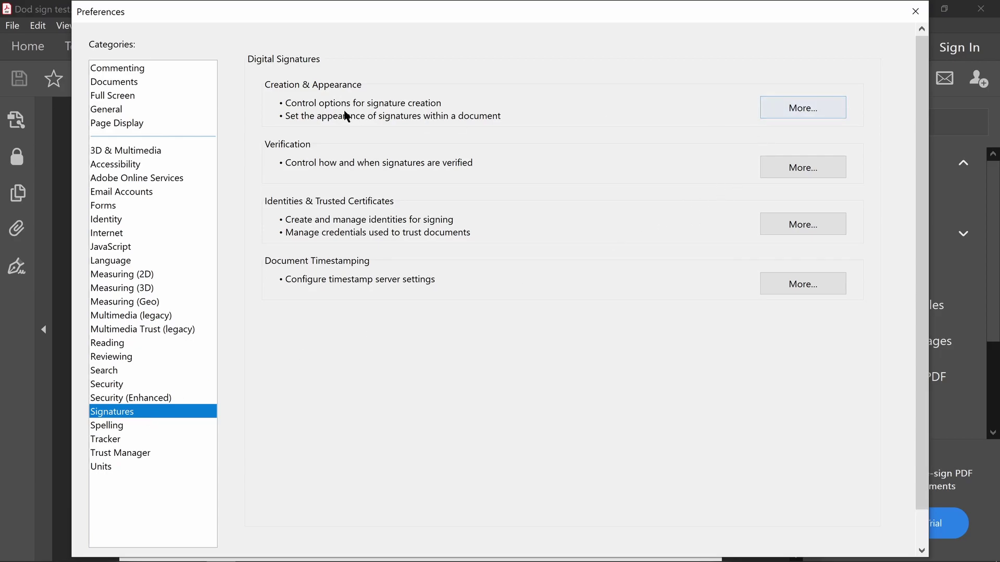
click(814, 111)
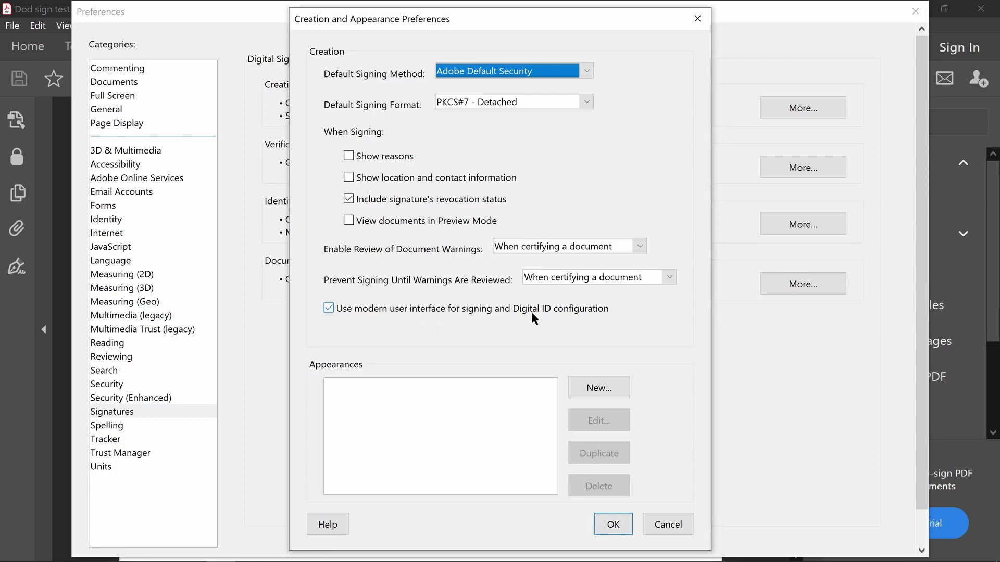
click(614, 524)
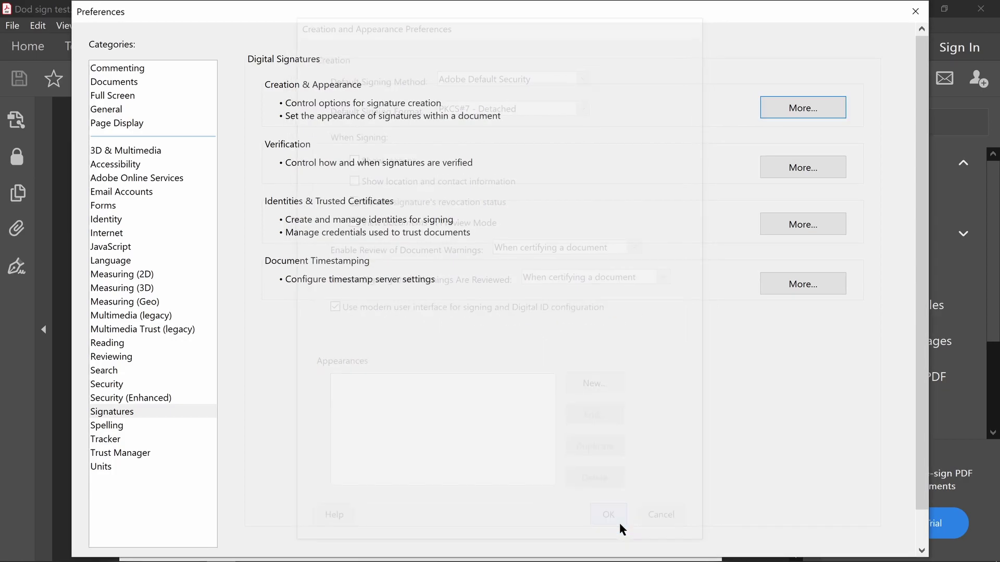
click(916, 13)
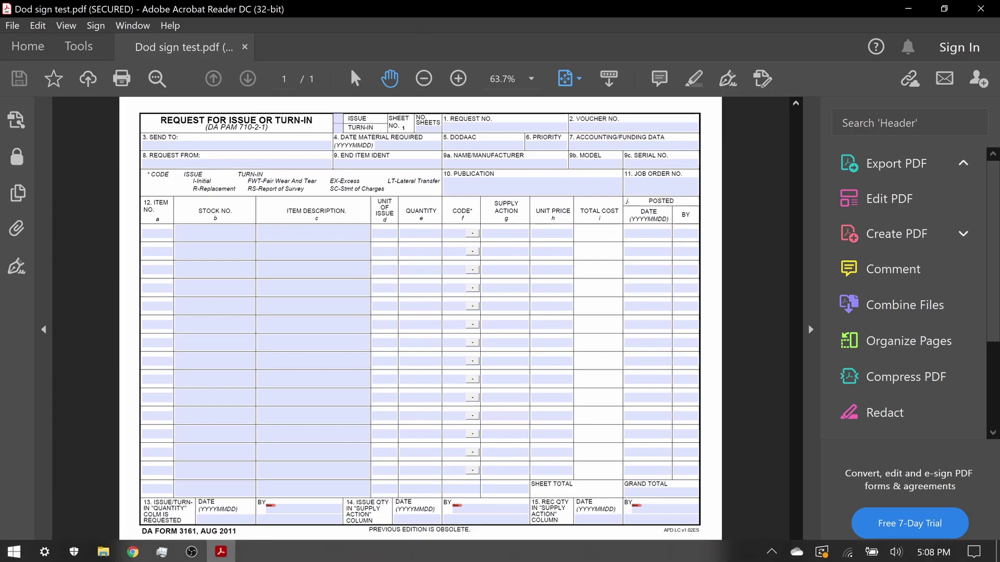
click(14, 550)
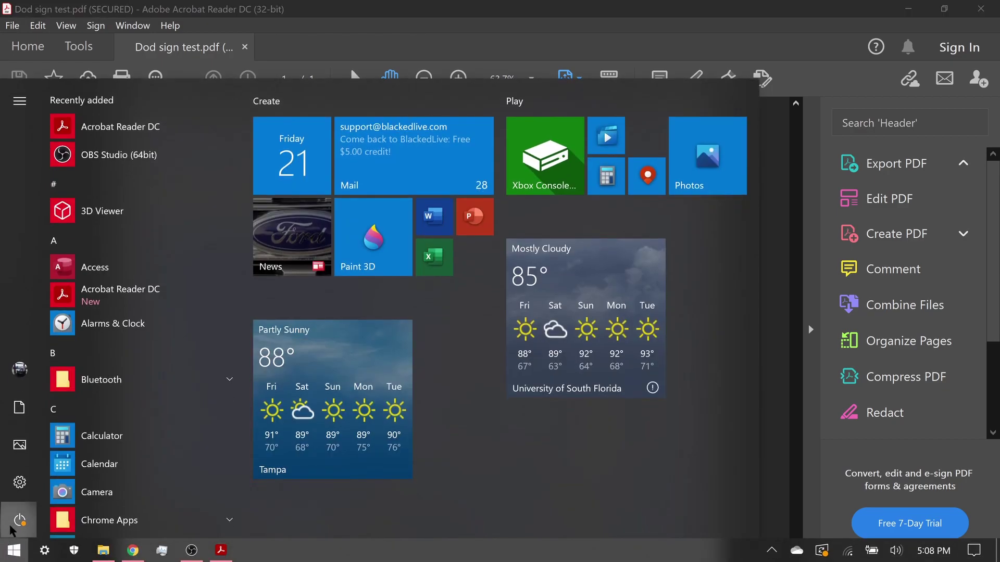
click(16, 524)
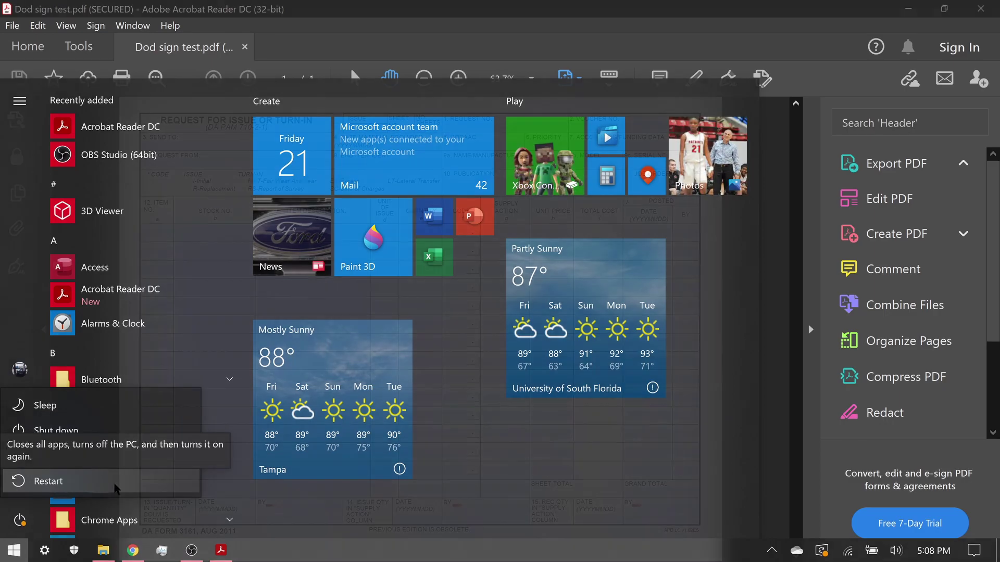
click(73, 482)
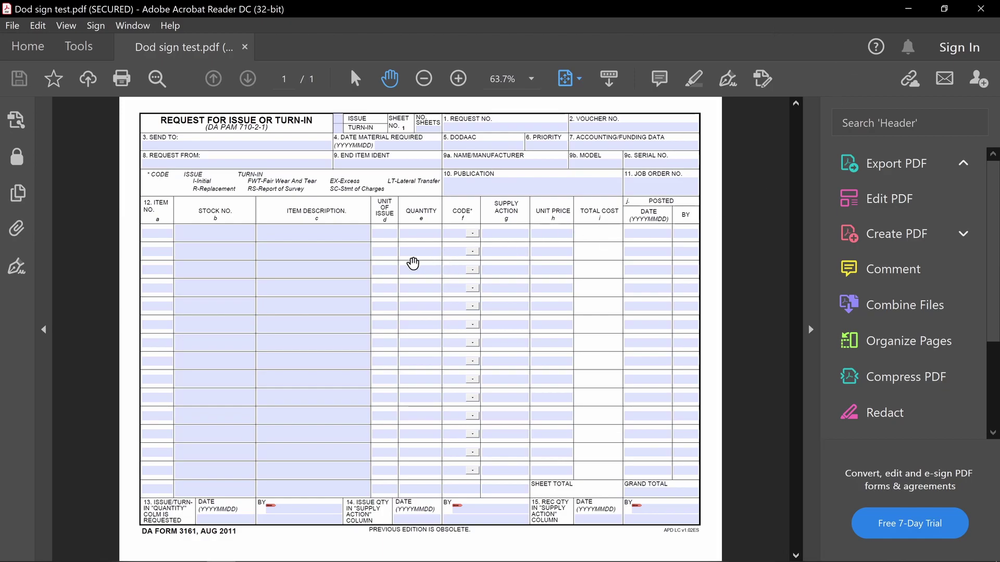
Enter 'blinker' as the first item description and click through the lower item rows
click(319, 235)
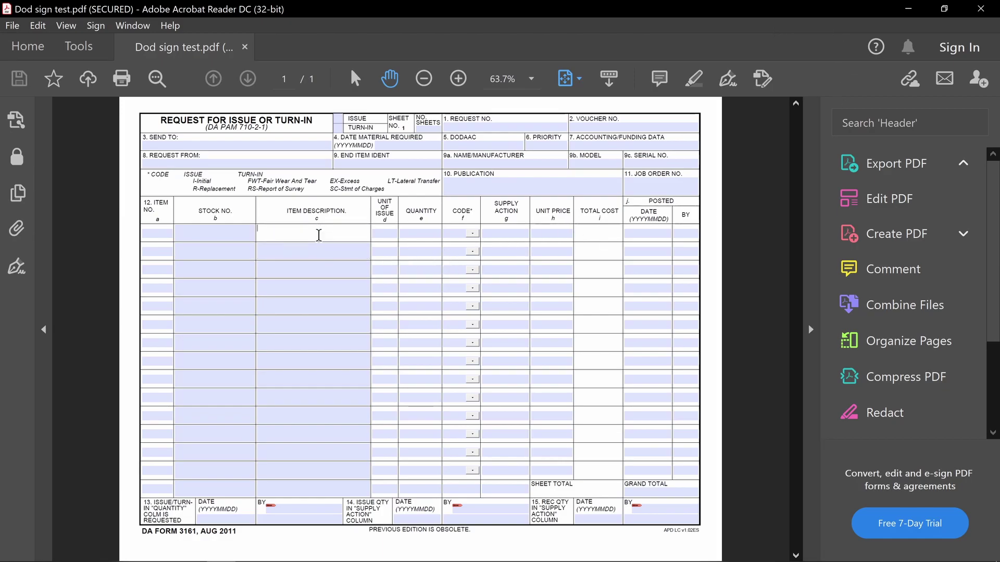
text(blinker)
click(447, 237)
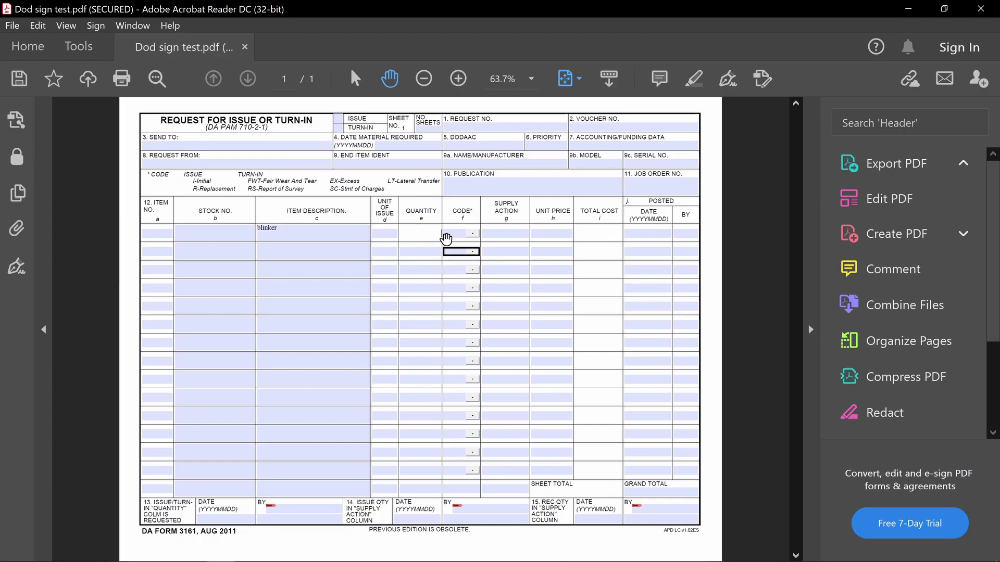
click(321, 255)
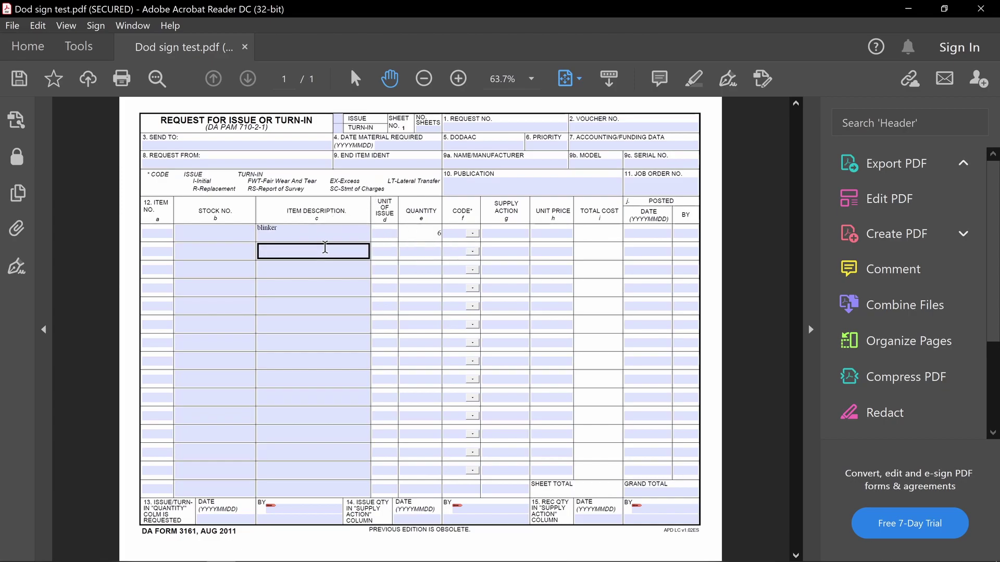
click(134, 244)
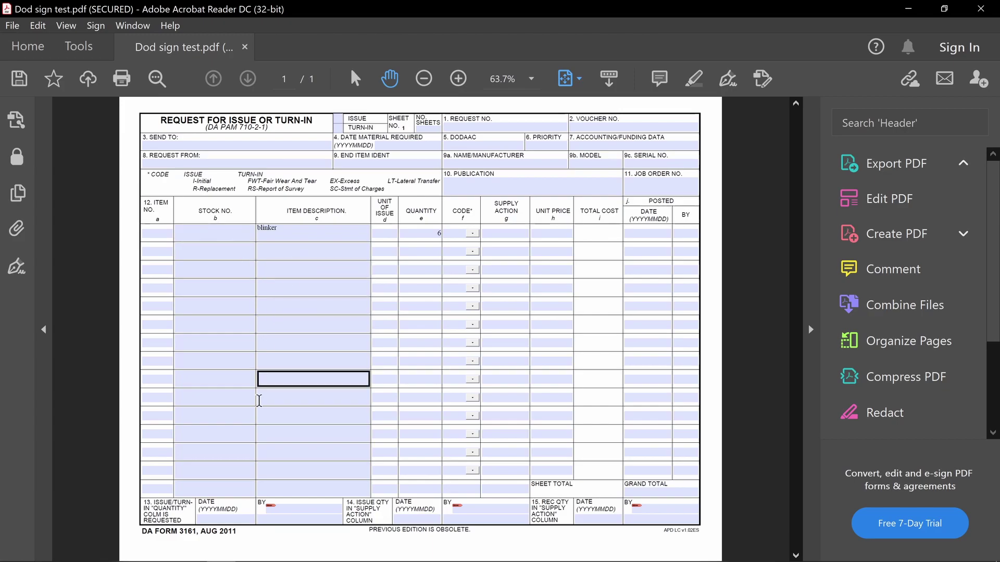
click(297, 426)
click(288, 470)
click(285, 480)
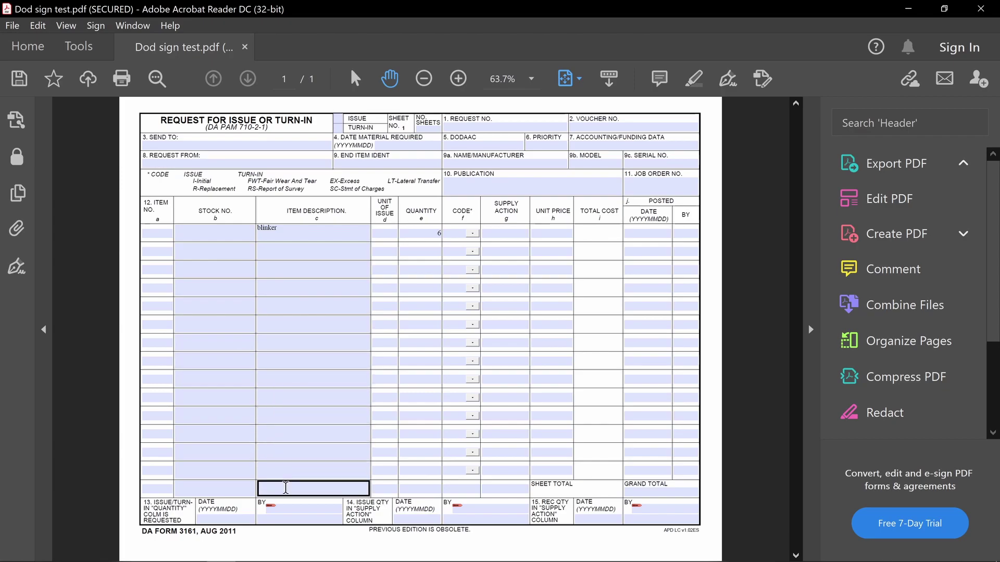
click(324, 217)
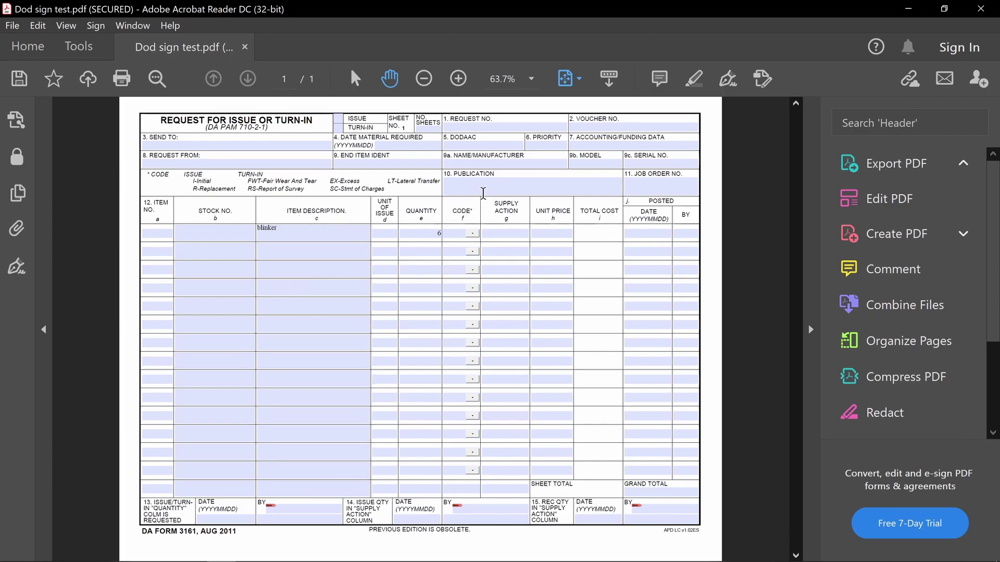
Type Militarycac.com into the Publication field and scroll to check the BY signature field
click(484, 192)
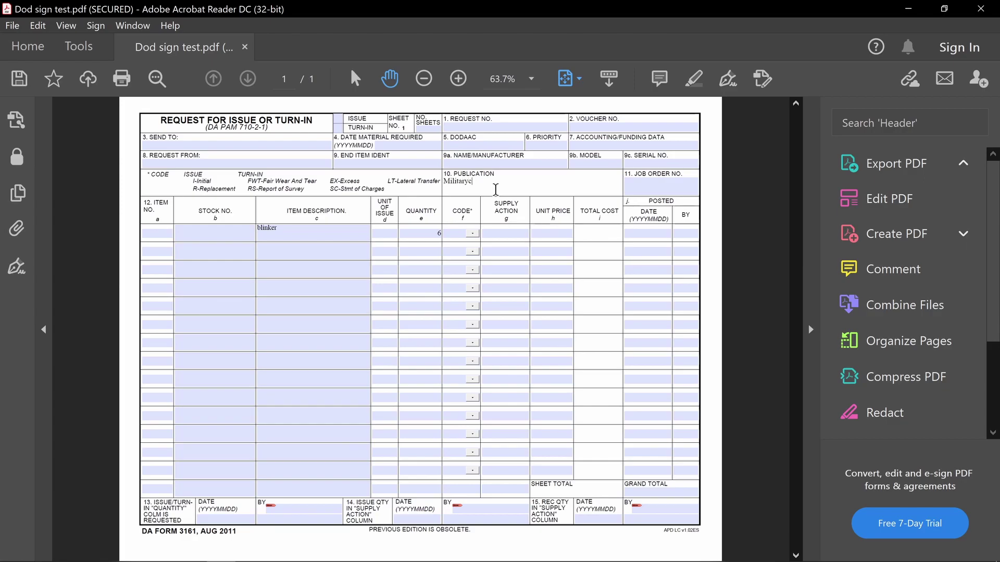
text(Militarycac.com)
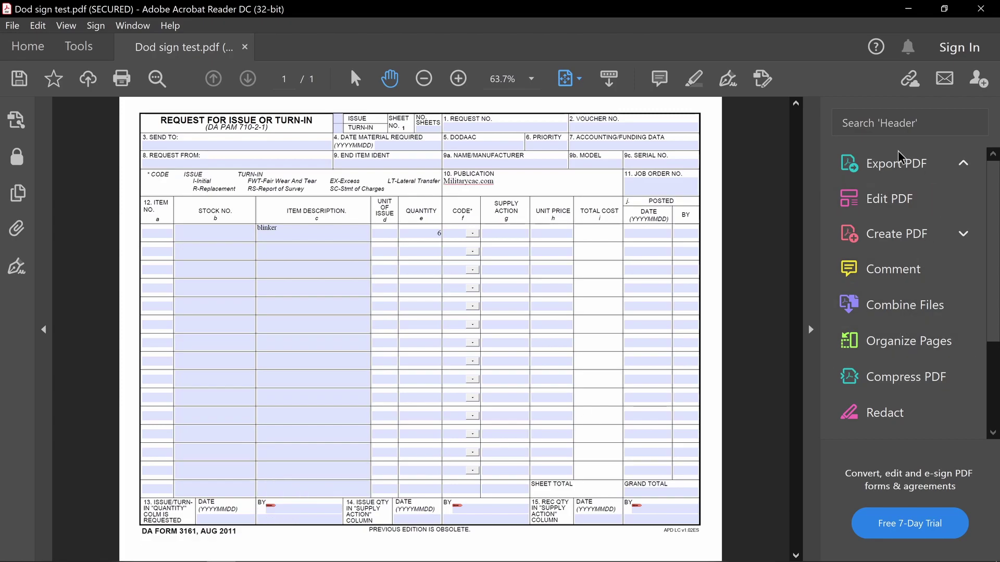
ctrl+scroll(294, 512, up, 2)
ctrl+scroll(294, 513, up, 3)
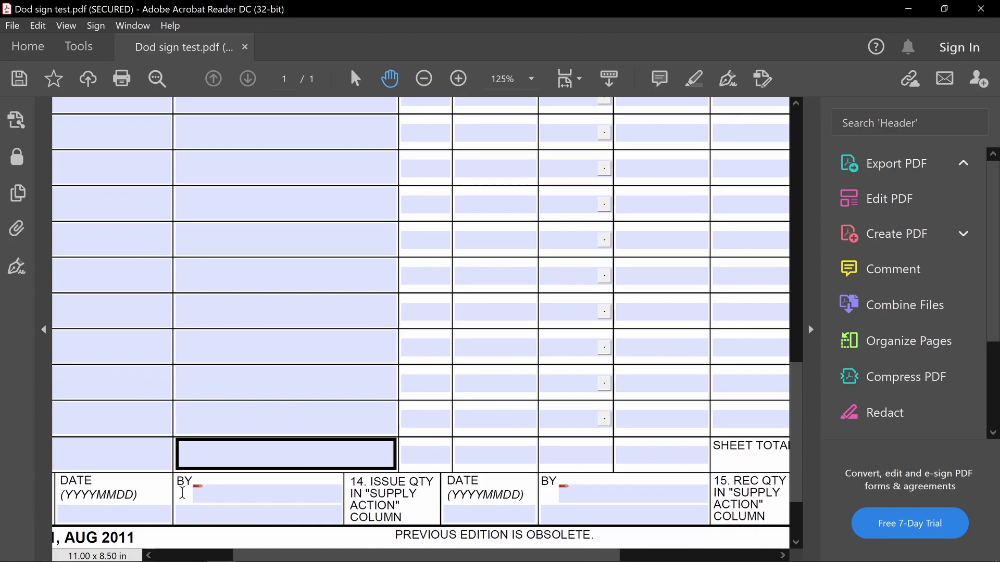
ctrl+scroll(189, 463, down, 3)
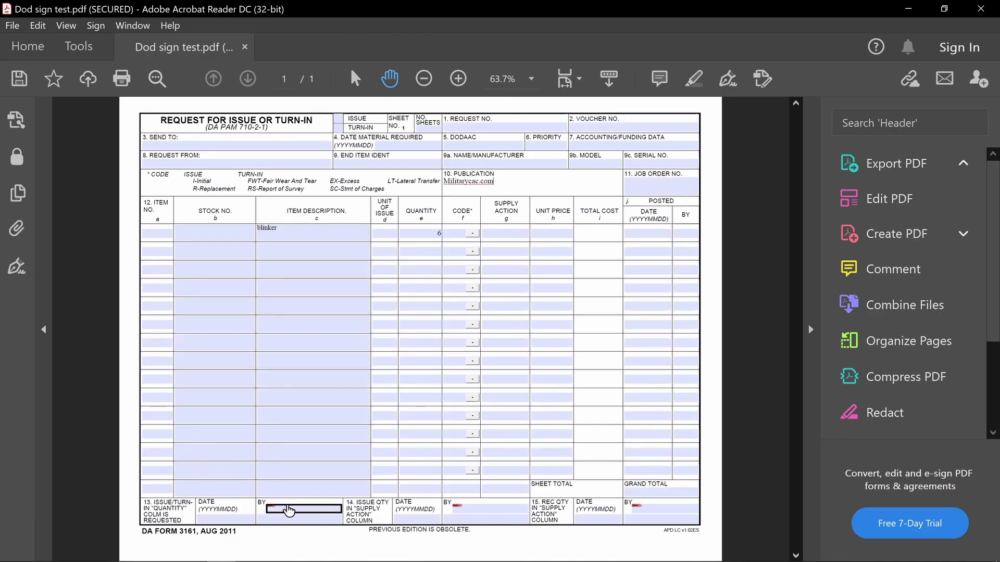
Begin signing the first BY field, acknowledging the notice and continuing with the DoD CAC digital ID
click(289, 509)
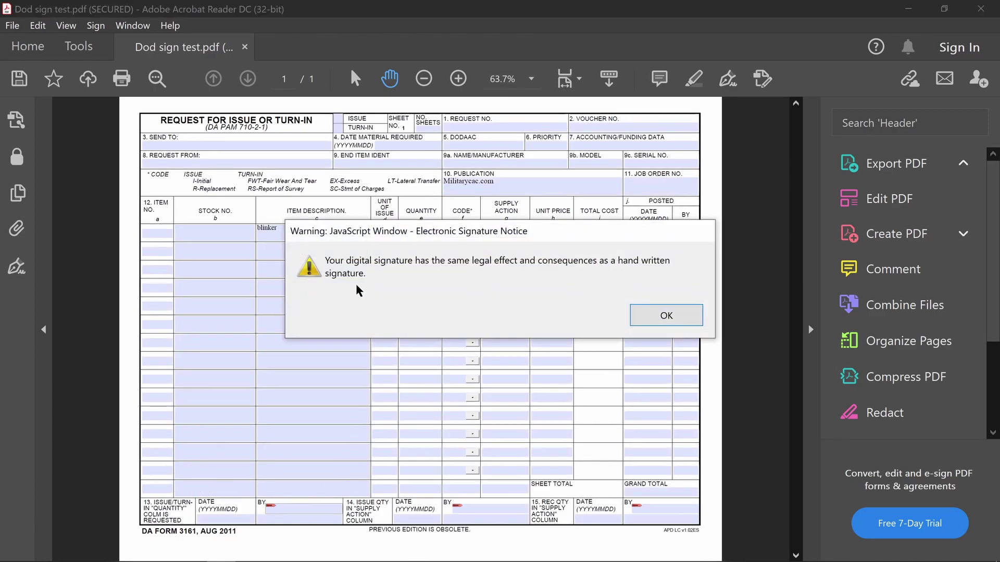
click(643, 313)
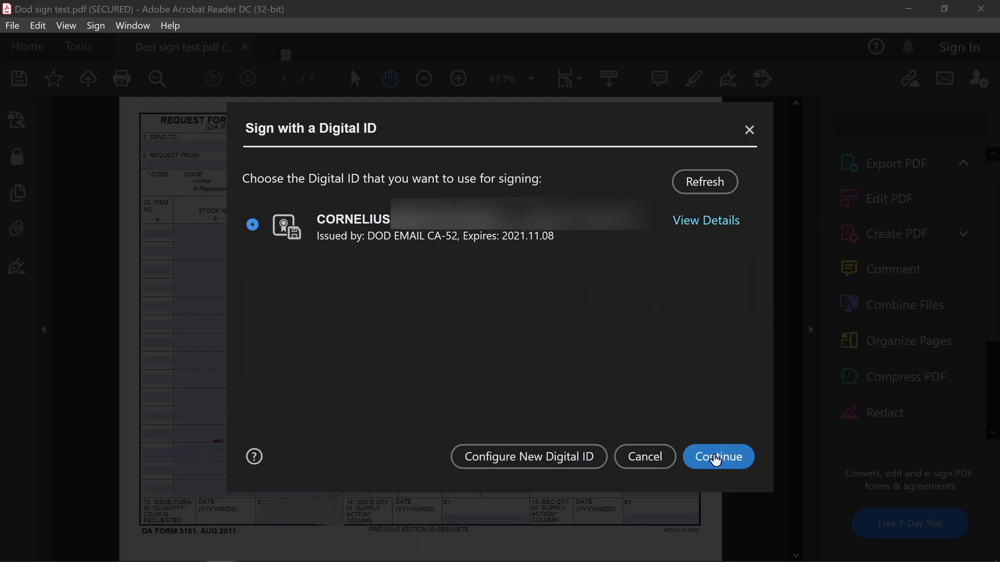
click(716, 459)
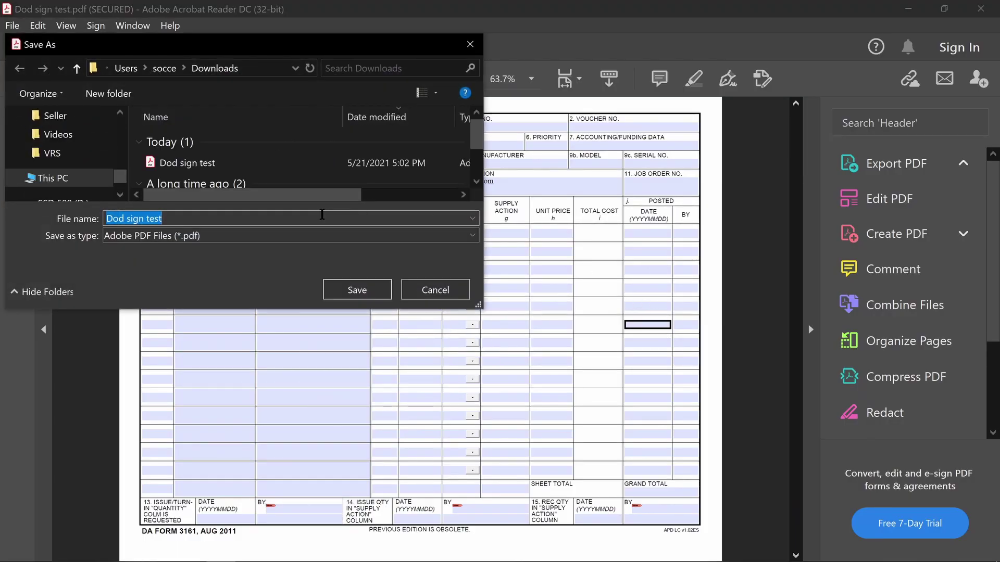
Save the signed copy as 'Dod sign test_signed' and enter the smart card PIN
click(322, 218)
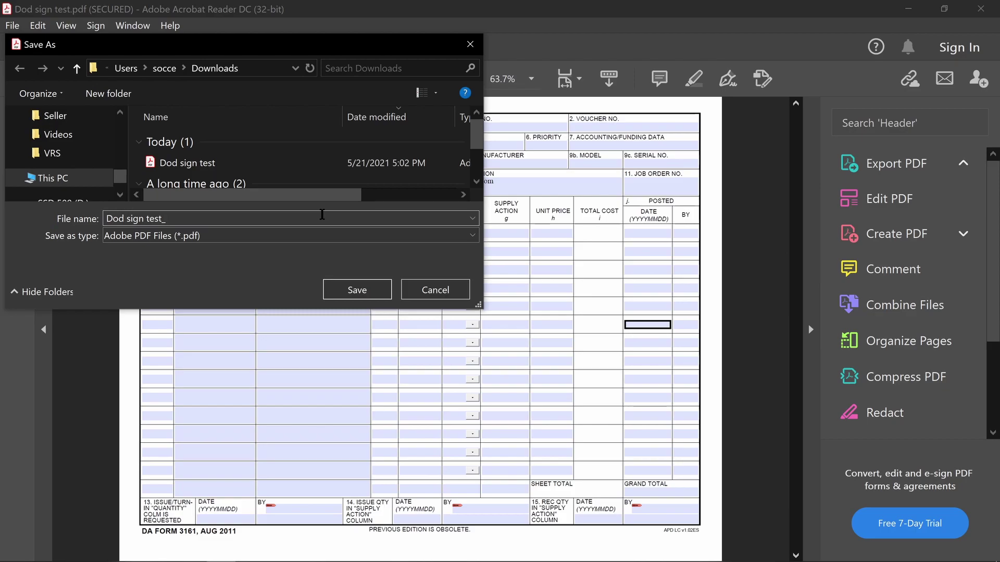
text(_signed)
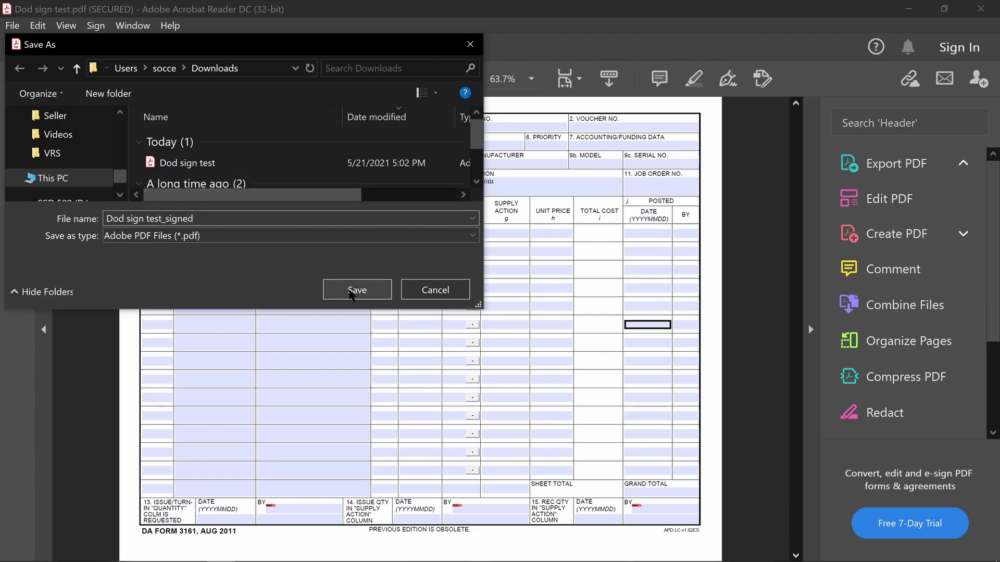
click(350, 292)
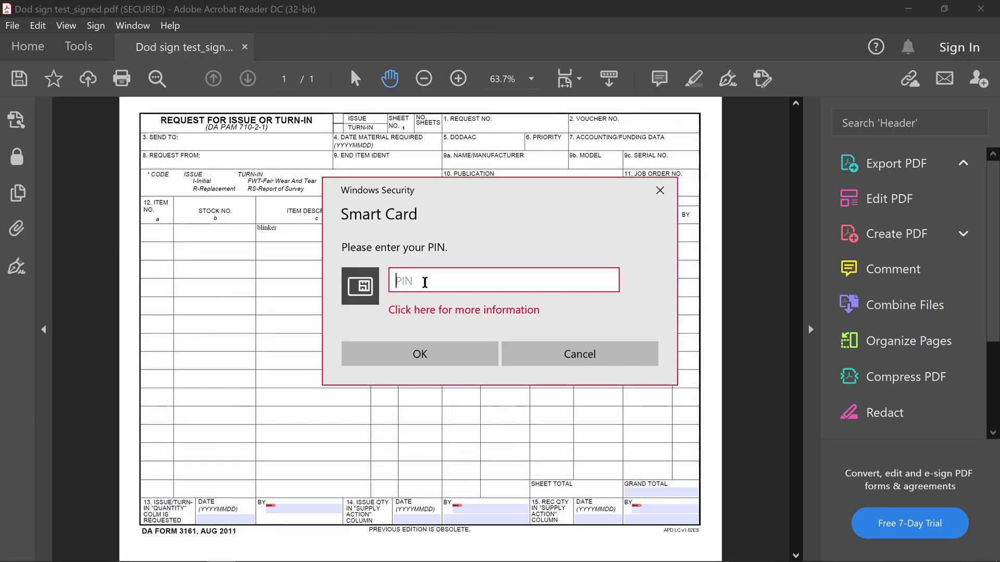
text(•••••)
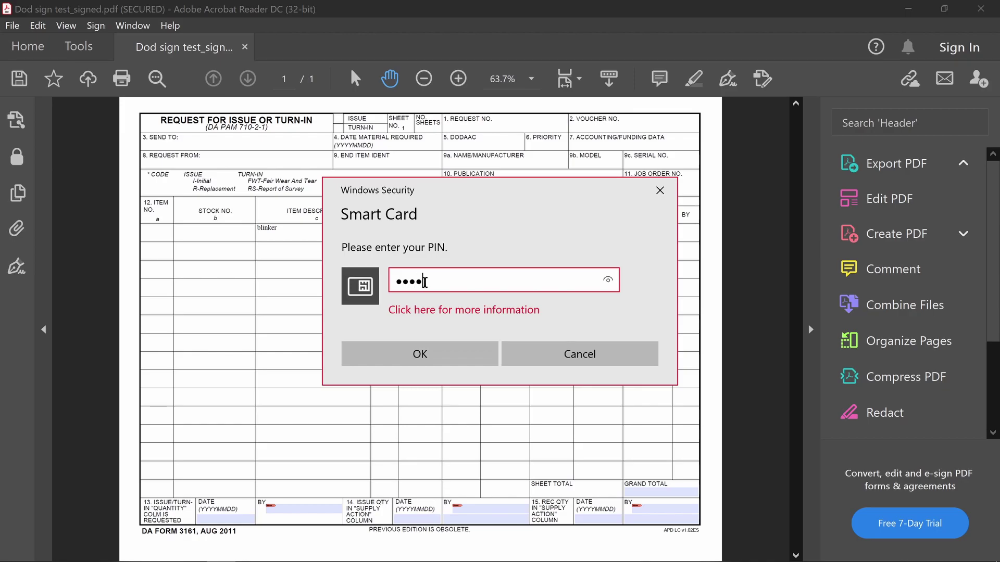
text(••)
click(423, 353)
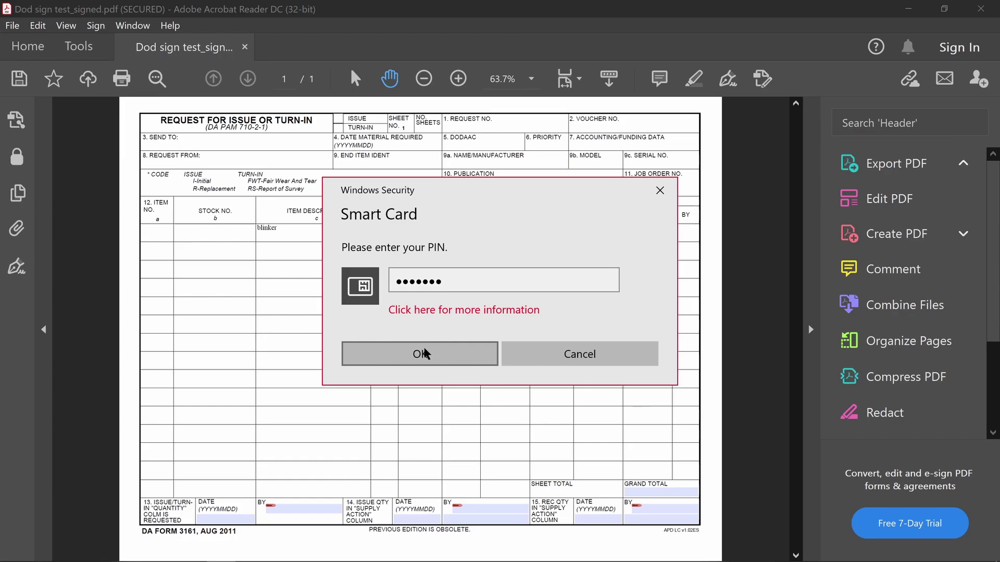
Submit the smart card PIN to complete the CAC digital signature
click(433, 363)
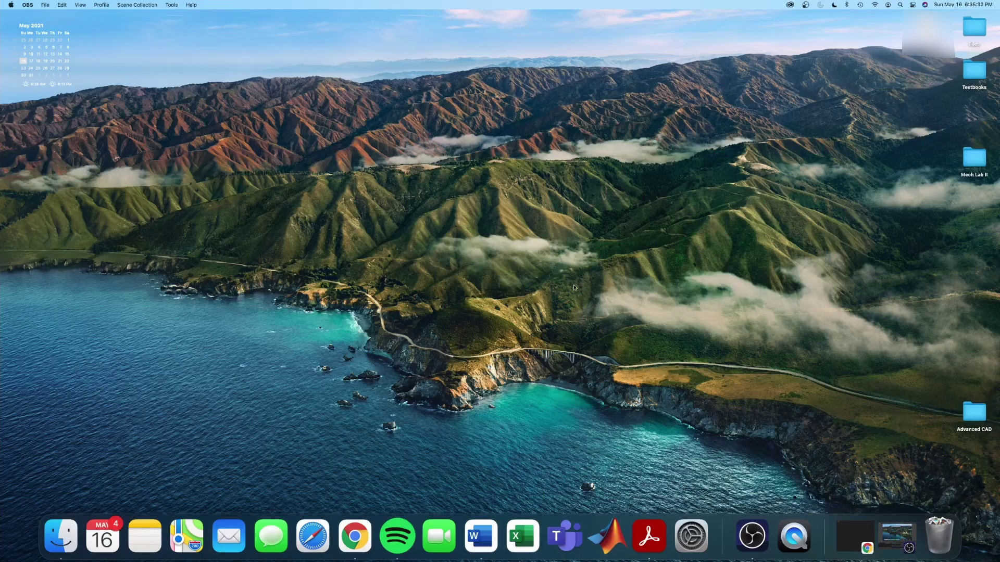
Search 'military cac' in Chrome and open the MilitaryCAC.com result
click(354, 536)
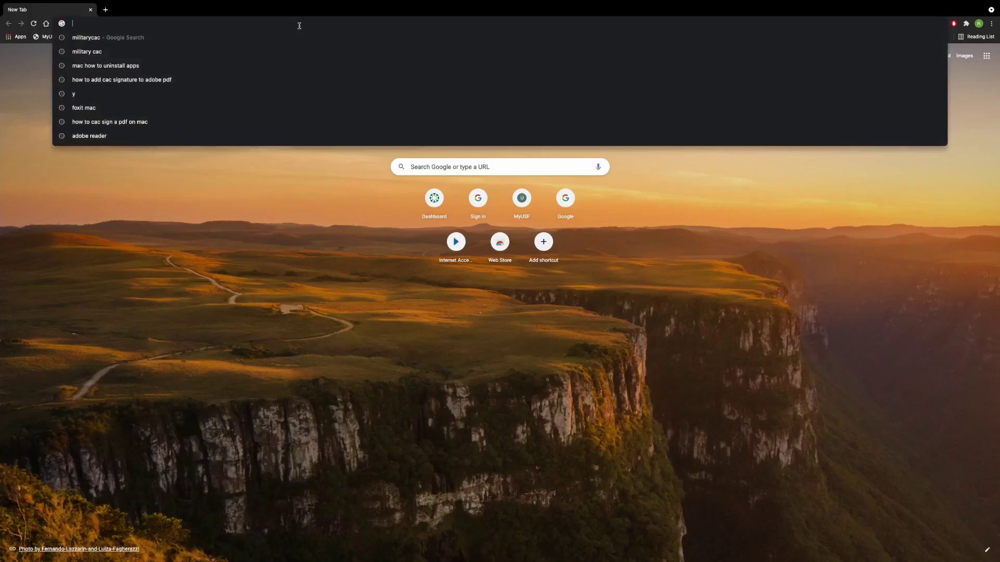
text(militar)
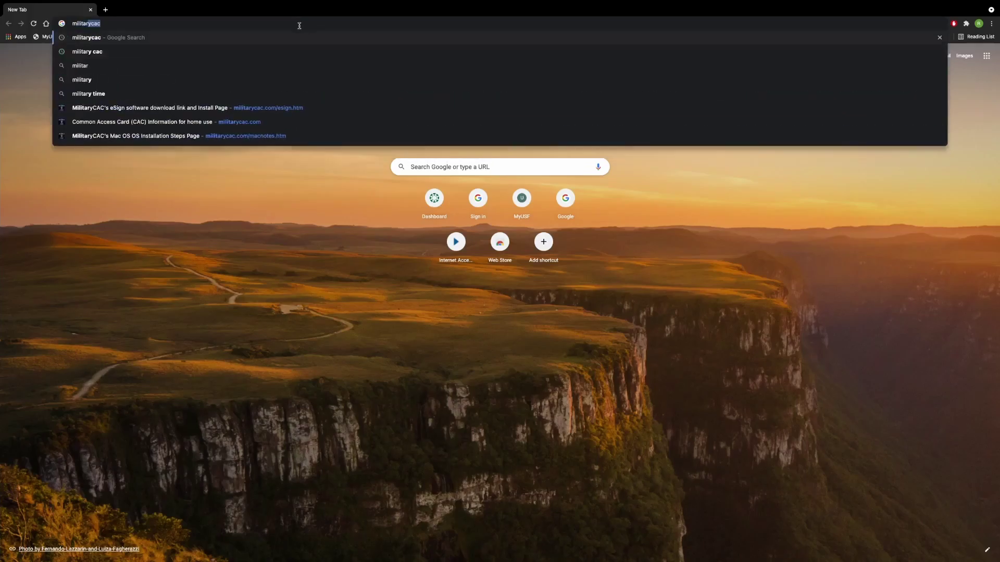
text(y cac)
key(Return)
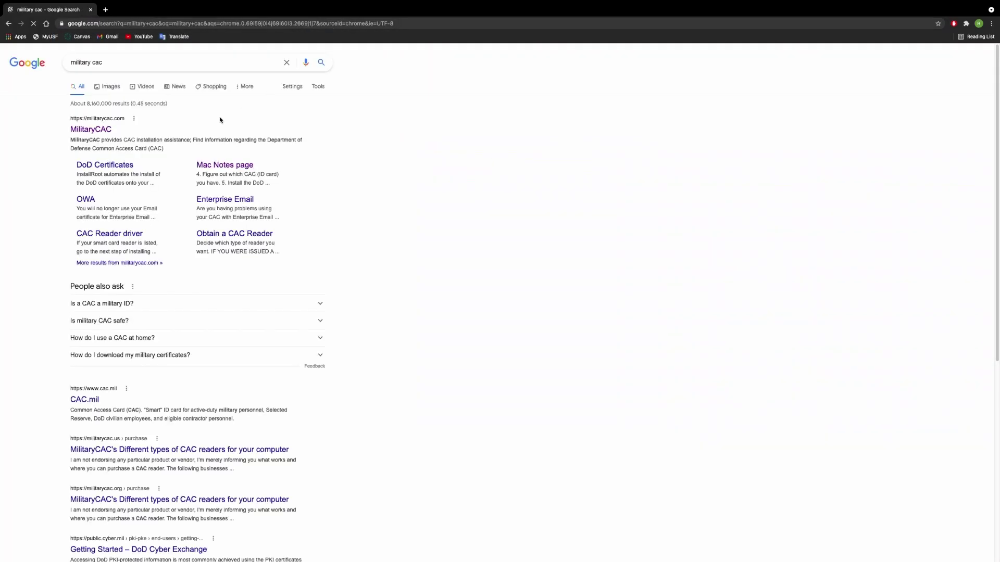
click(95, 131)
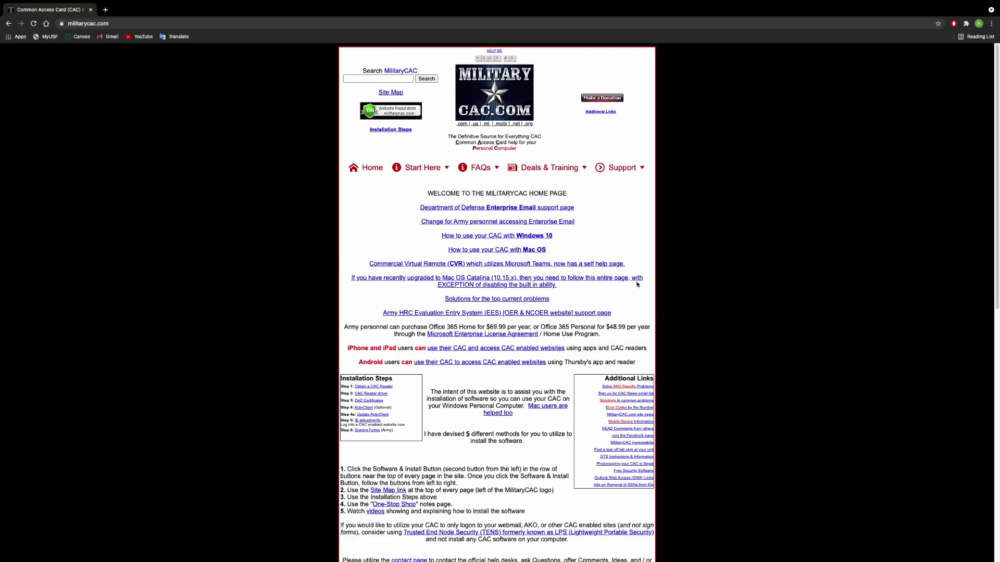
Open MilitaryCAC's Use with Mac OS page from the Start Here menu
mouse_move(433, 171)
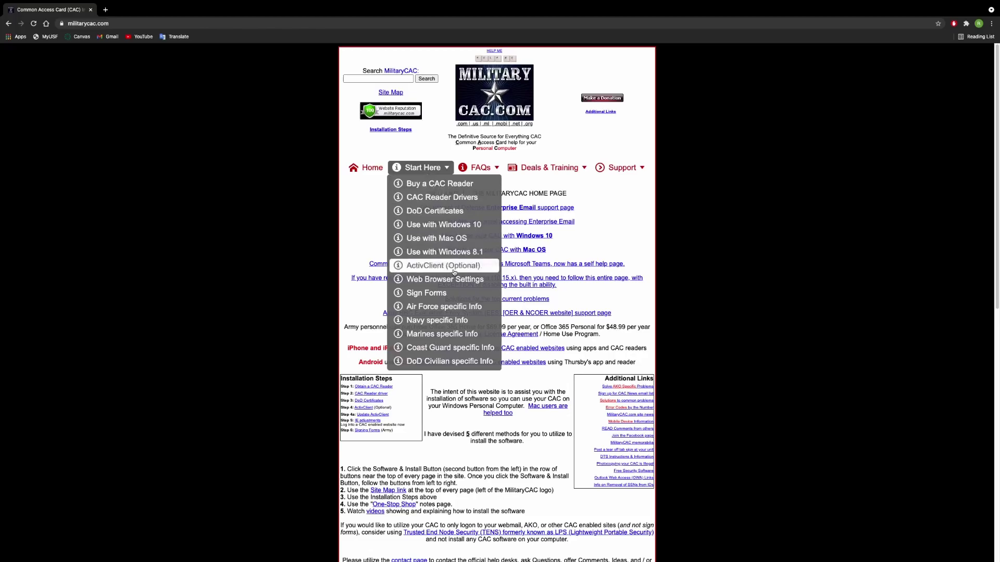
click(449, 240)
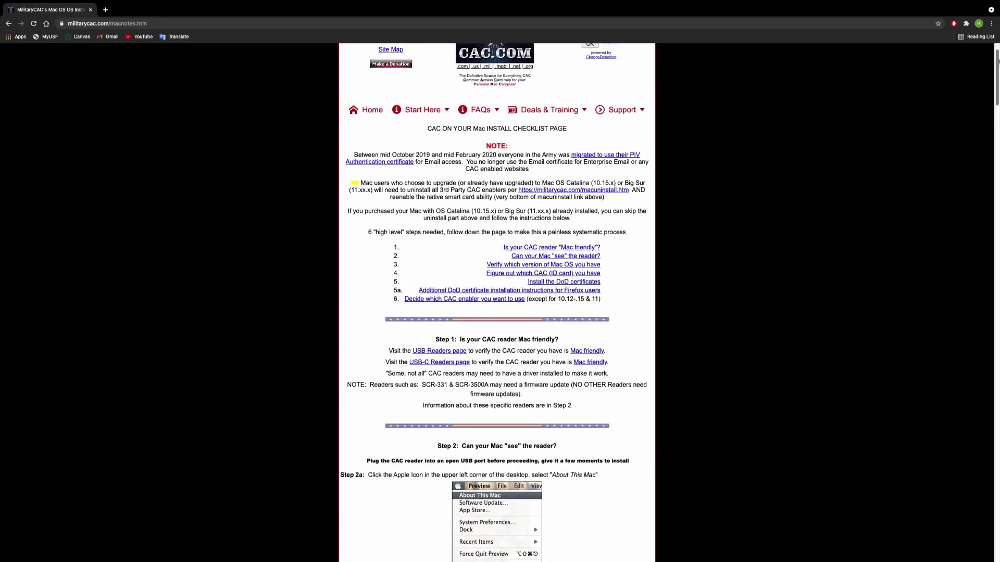
mouse_move(416, 111)
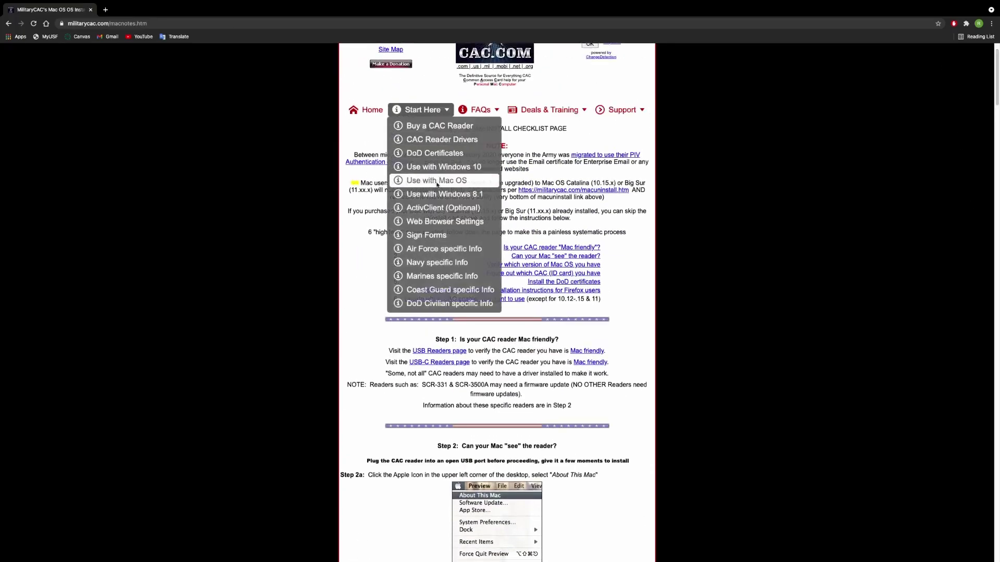
Open the Sign Forms instructions page and scroll down to the Mac users section
click(433, 236)
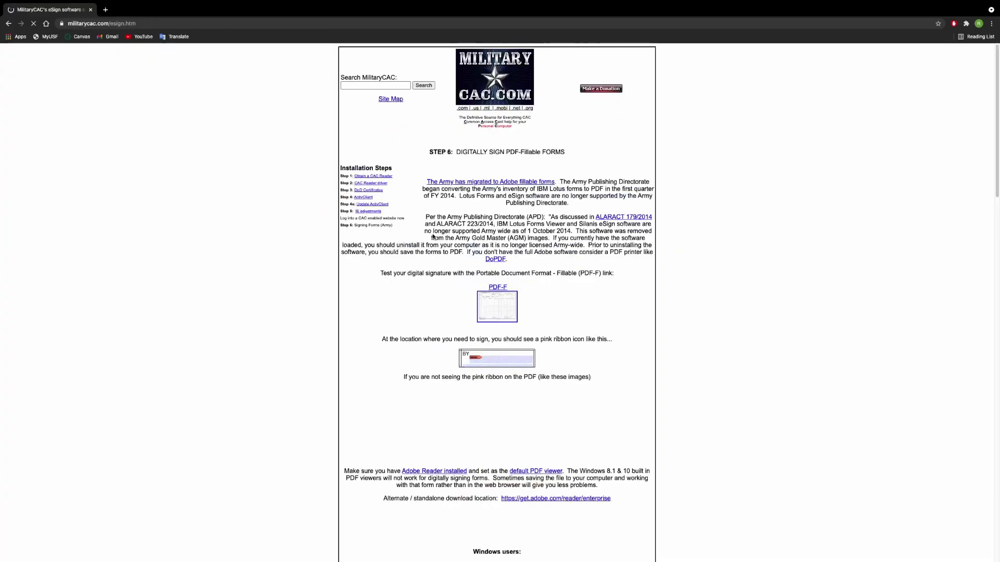
scroll(735, 394, down, 20)
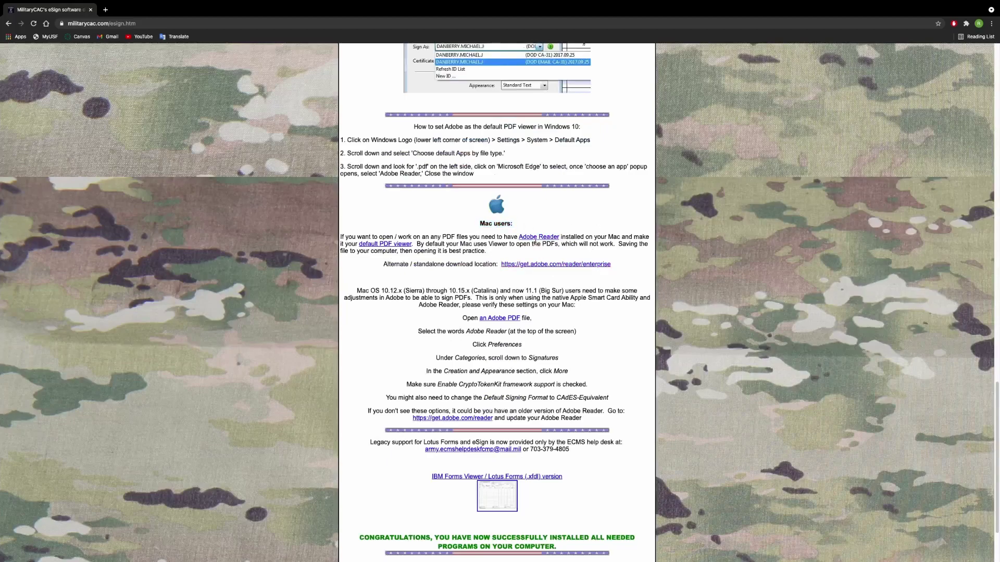
scroll(535, 243, down, 2)
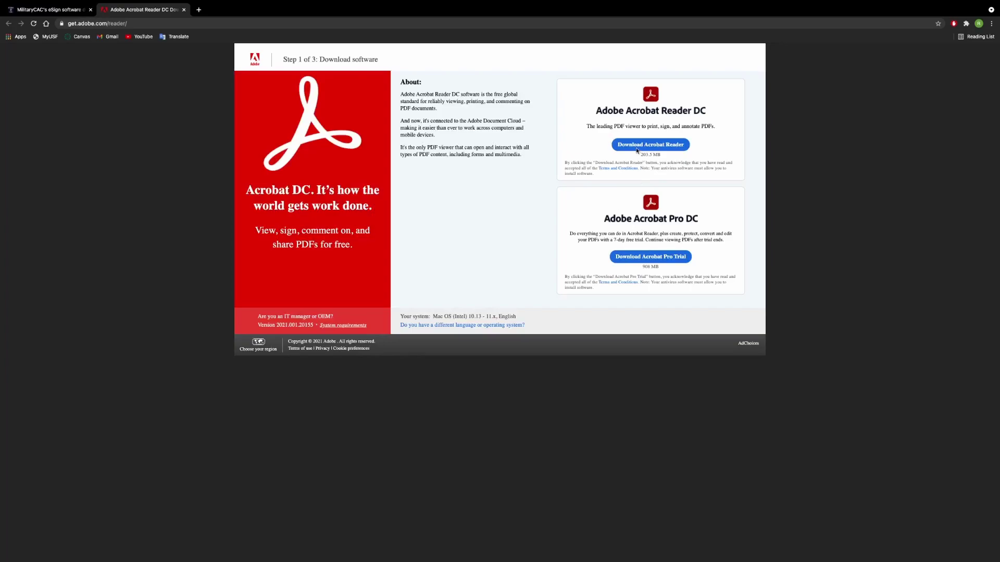
click(648, 145)
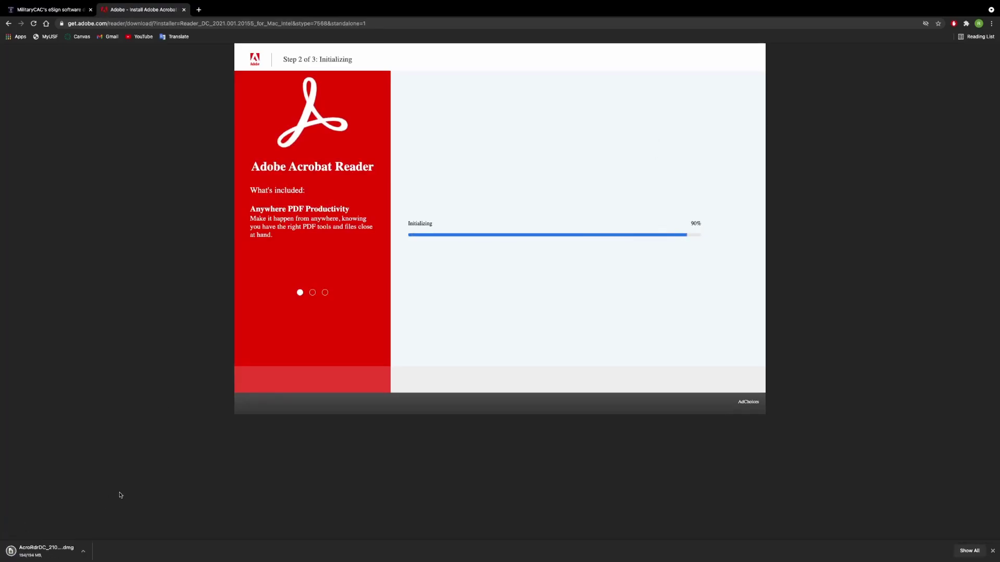
click(52, 551)
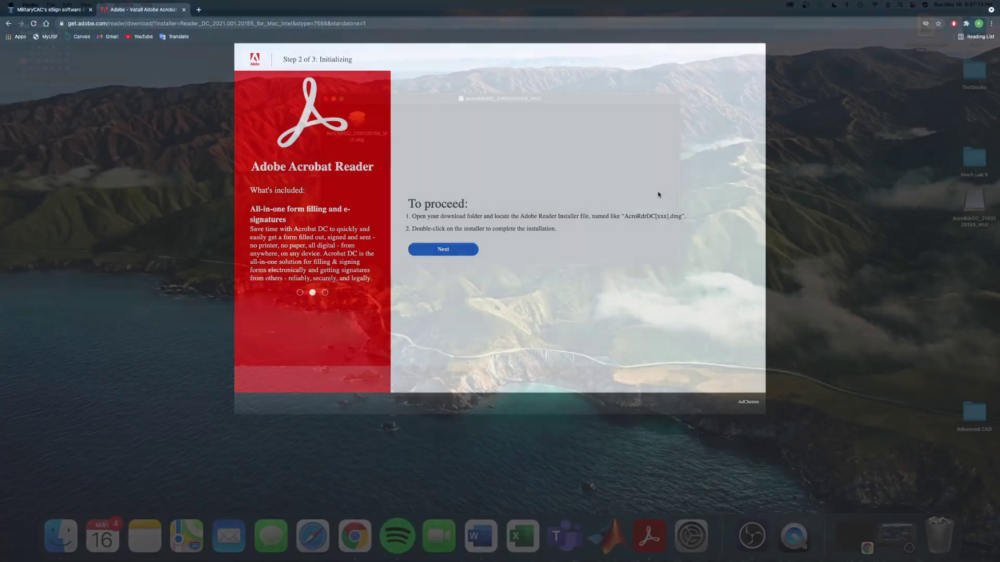
click(357, 120)
double_click(357, 121)
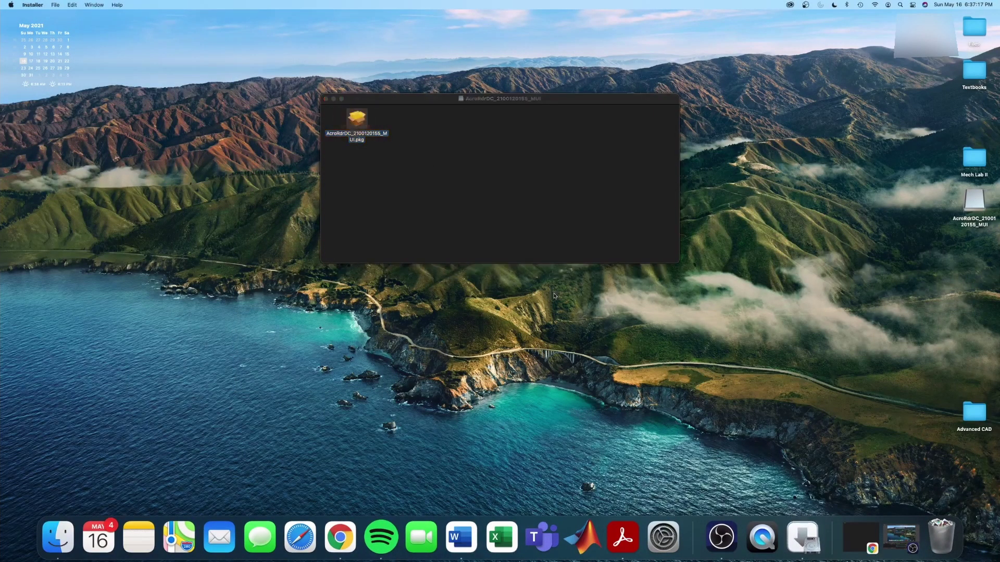
Install Acrobat Reader DC for all users, then close the installer and trash the package
click(601, 321)
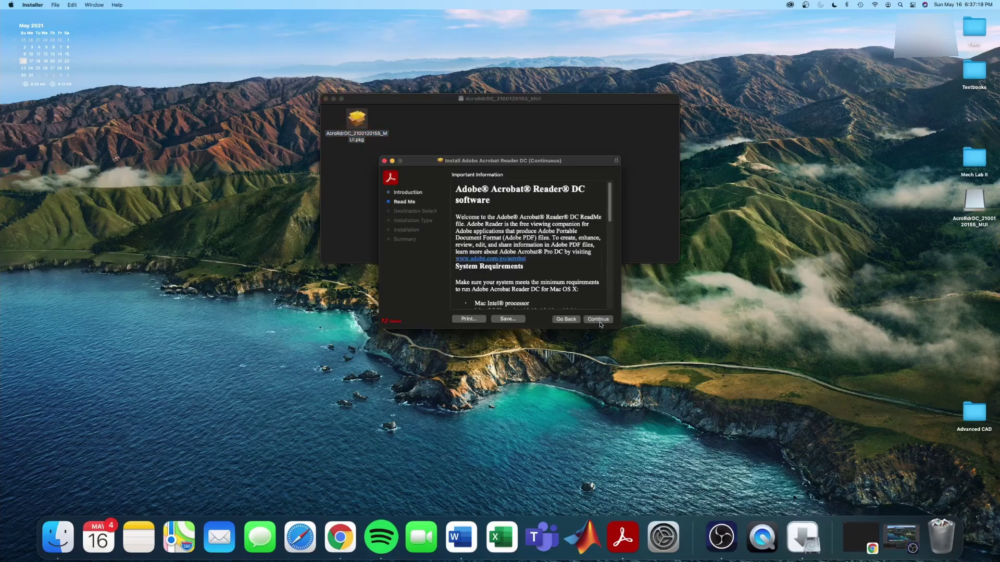
click(600, 320)
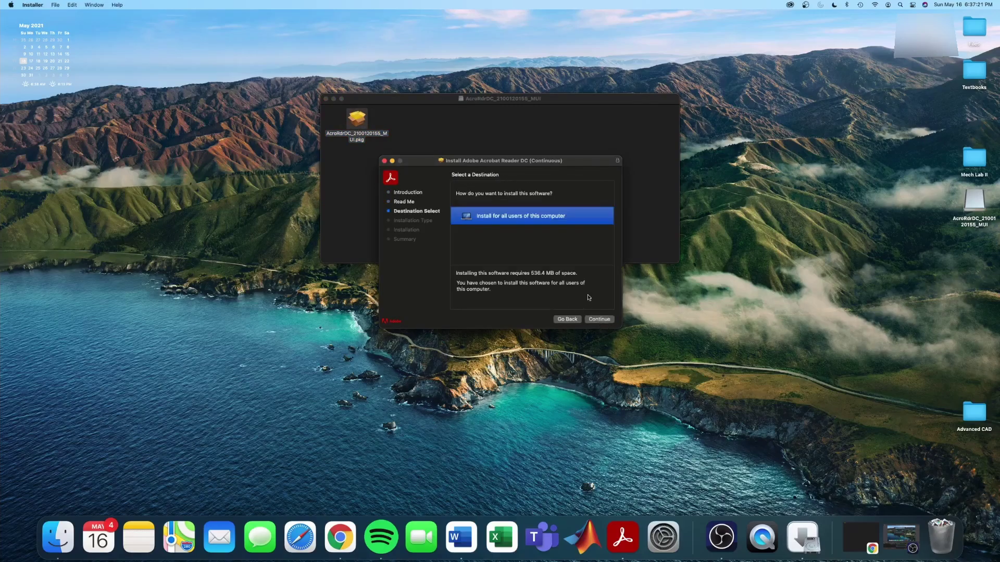
click(598, 319)
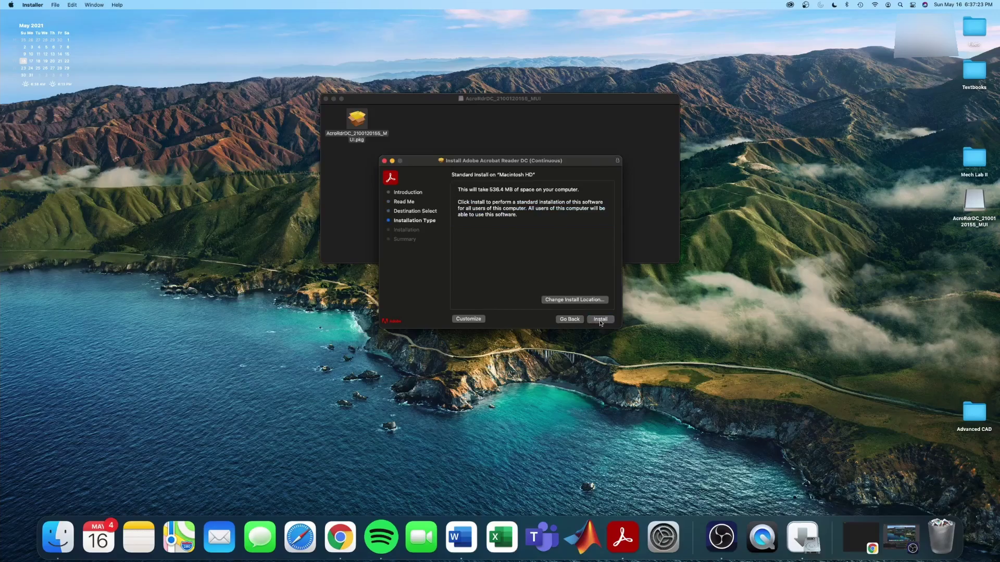
click(601, 320)
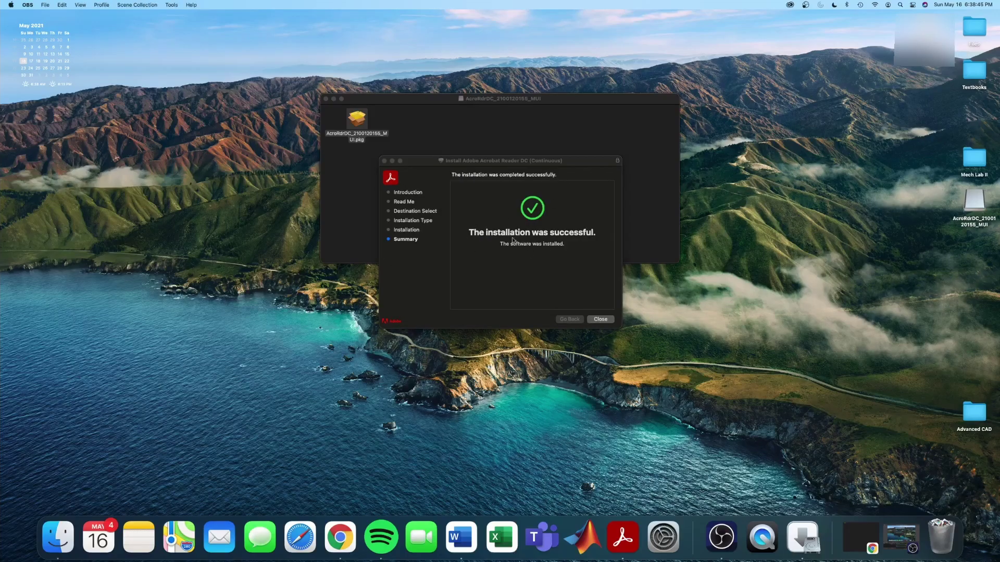
click(599, 319)
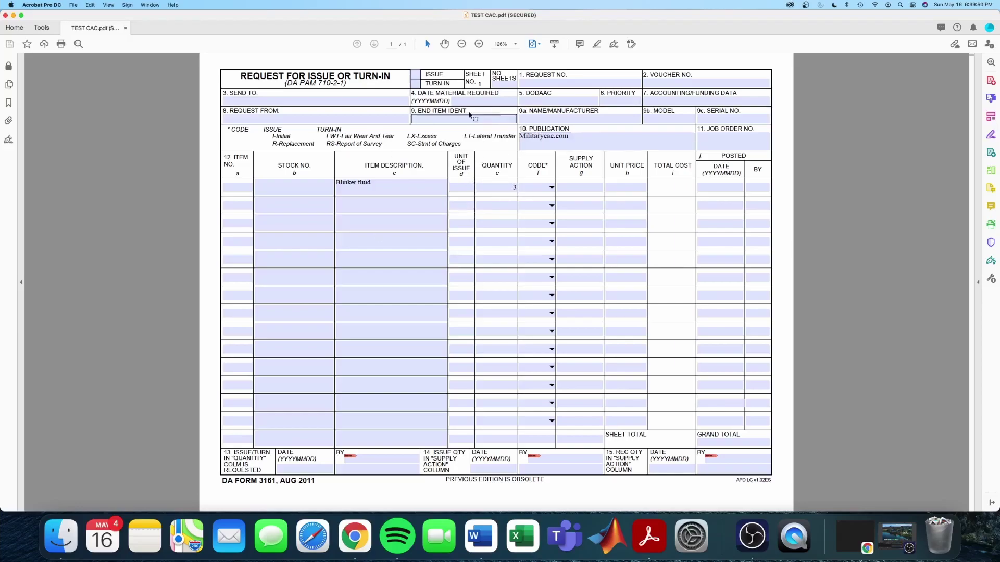
click(505, 189)
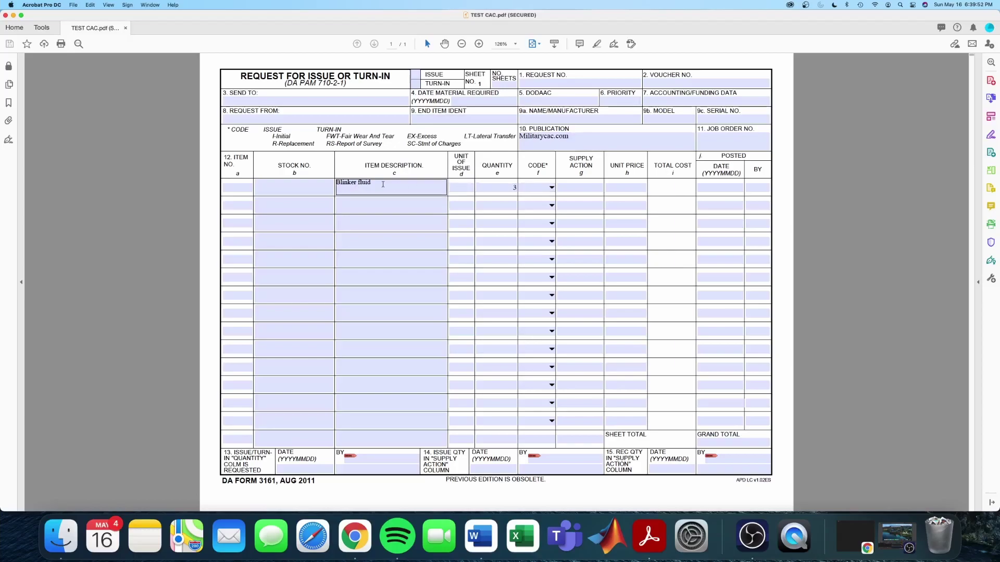
click(509, 418)
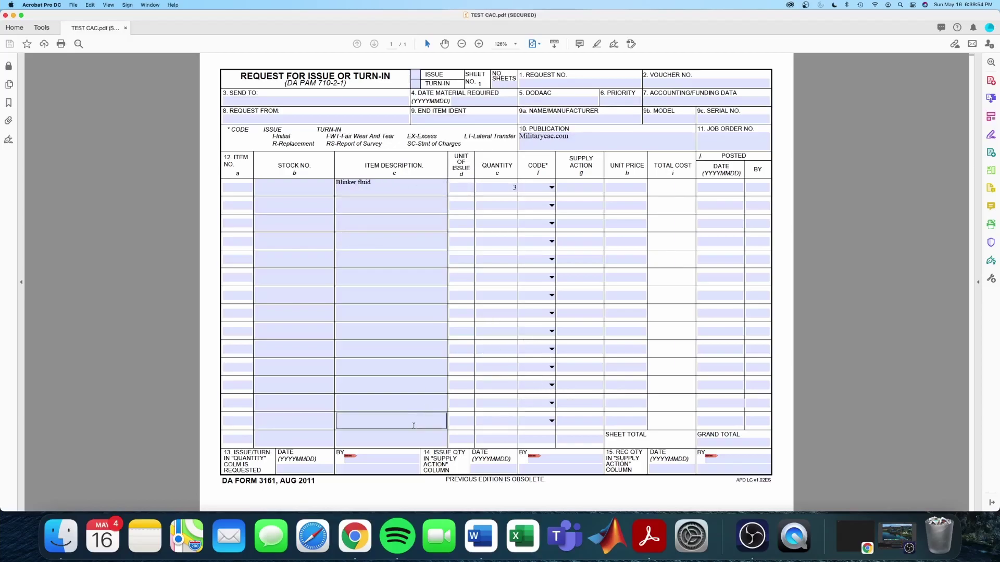
click(390, 461)
click(390, 461)
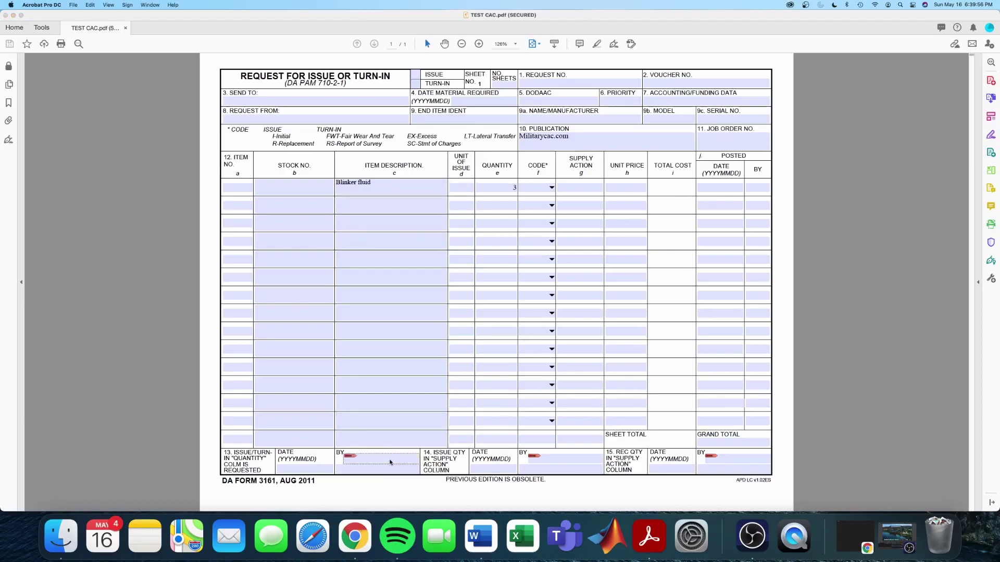
click(500, 192)
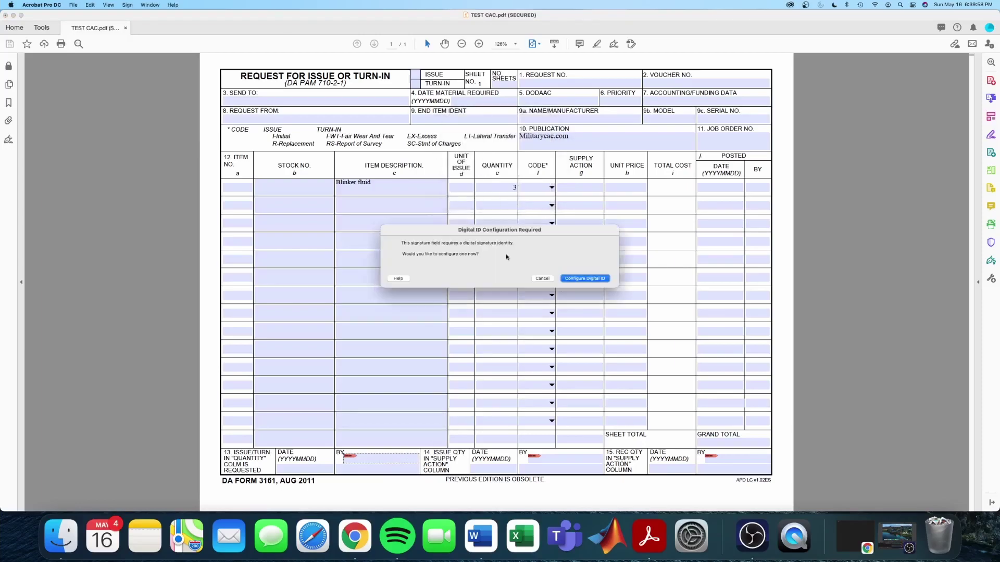
click(590, 279)
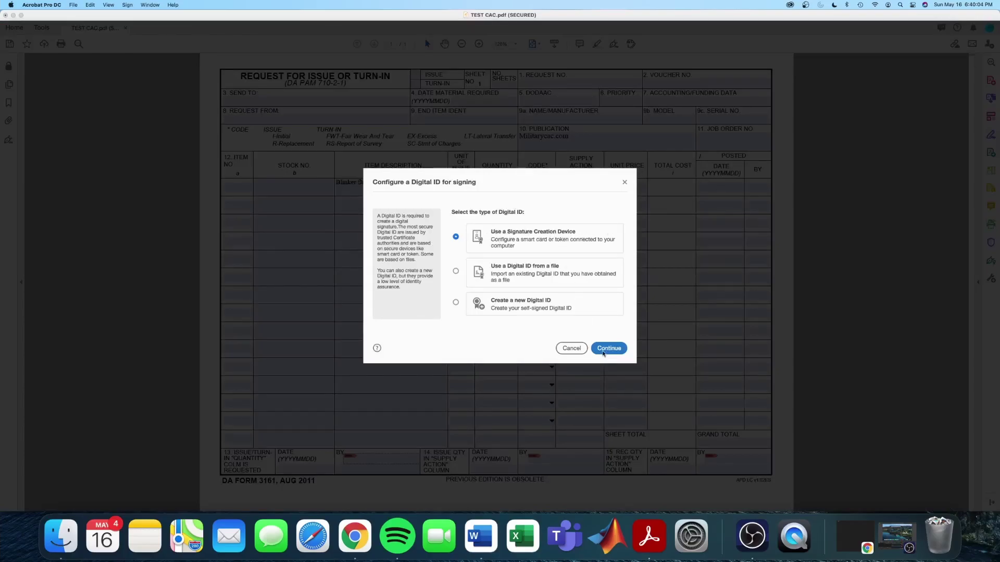
Cancel the digital ID setup dialog and switch to Acrobat's Tools overview
click(571, 348)
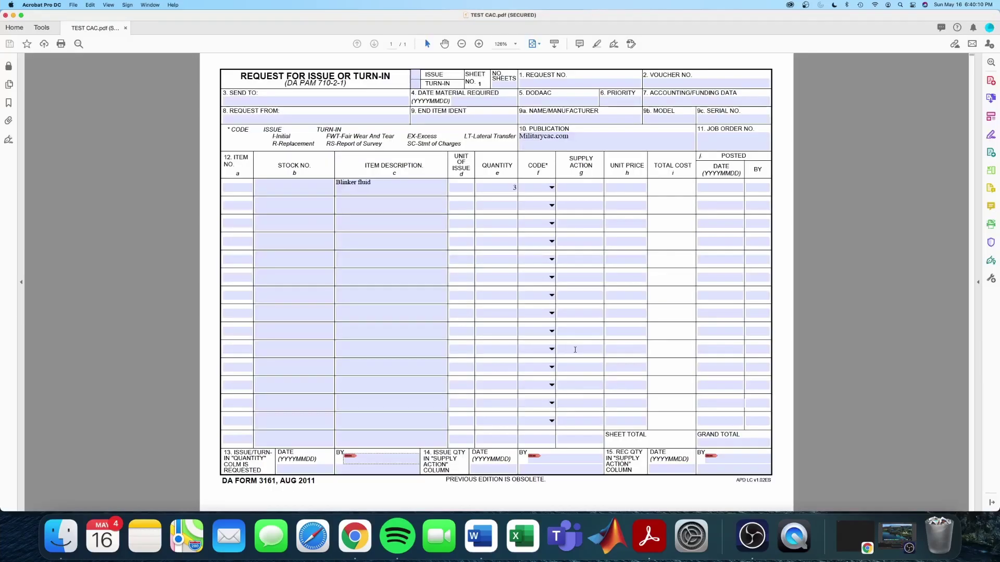
click(46, 31)
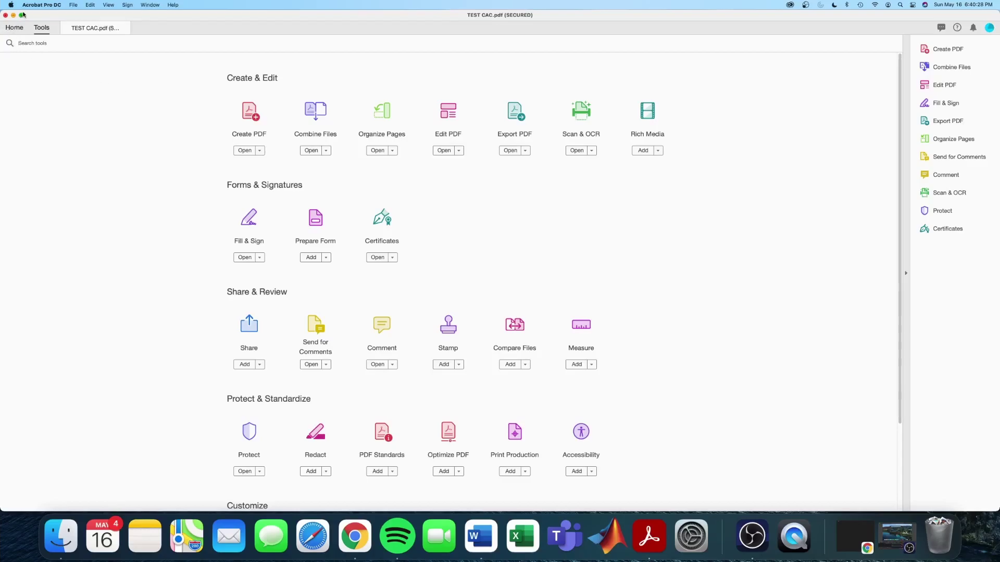
click(246, 259)
click(37, 5)
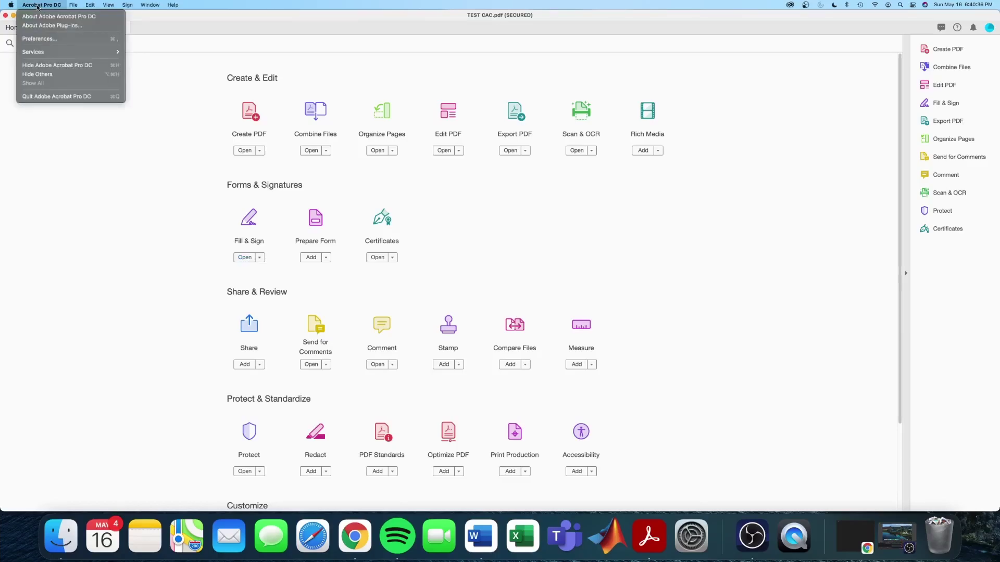
click(41, 38)
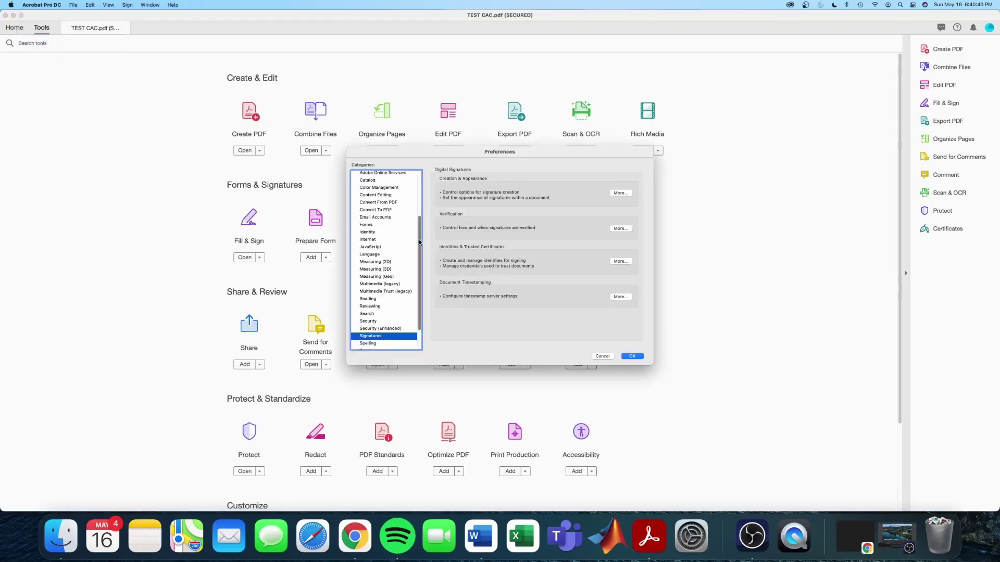
drag(423, 243, 398, 303)
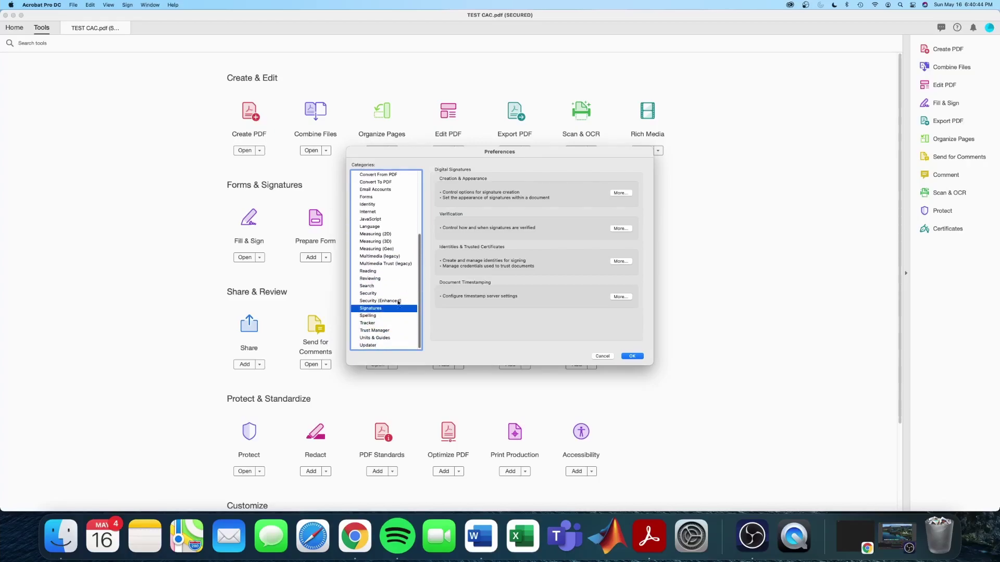
click(622, 193)
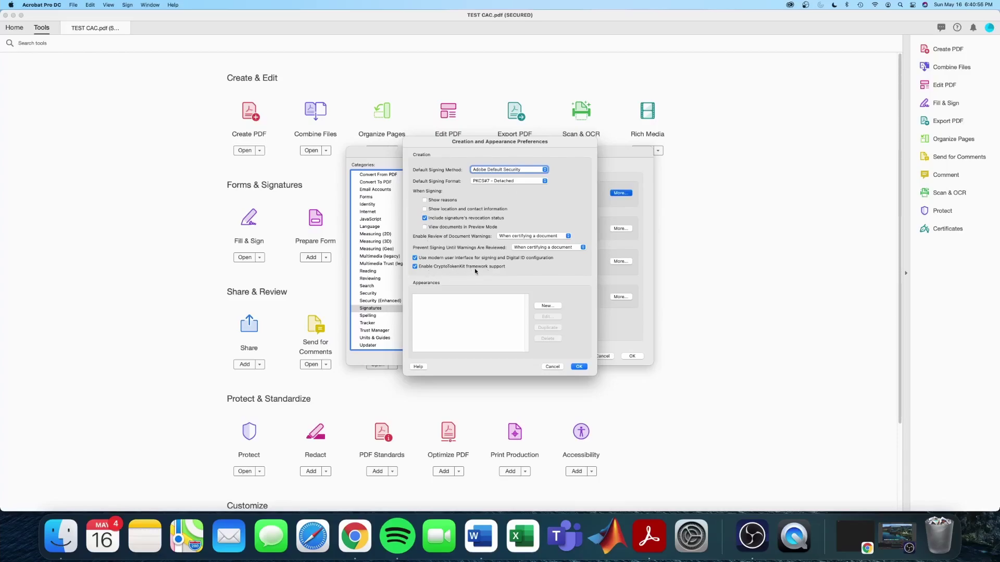
click(579, 366)
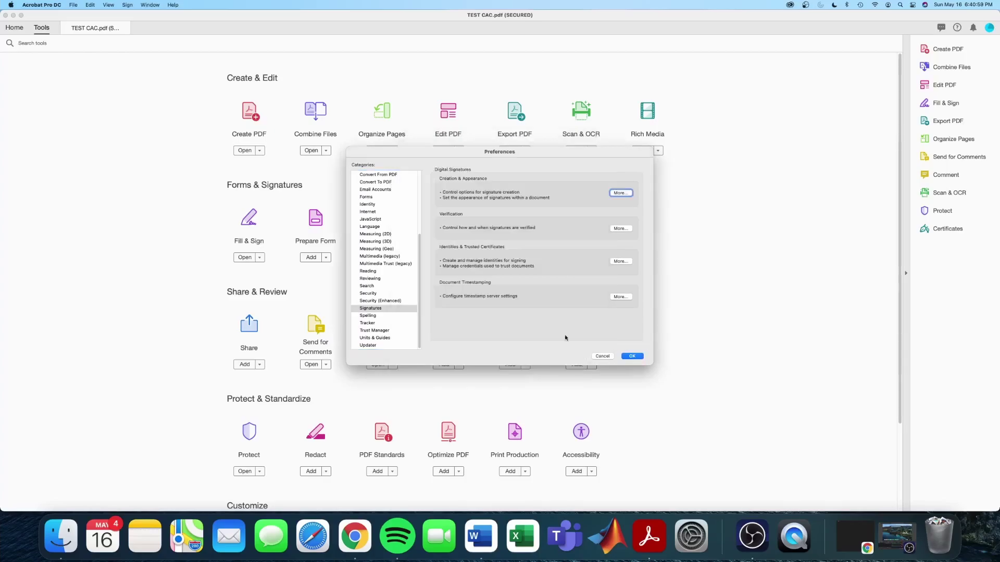
click(632, 358)
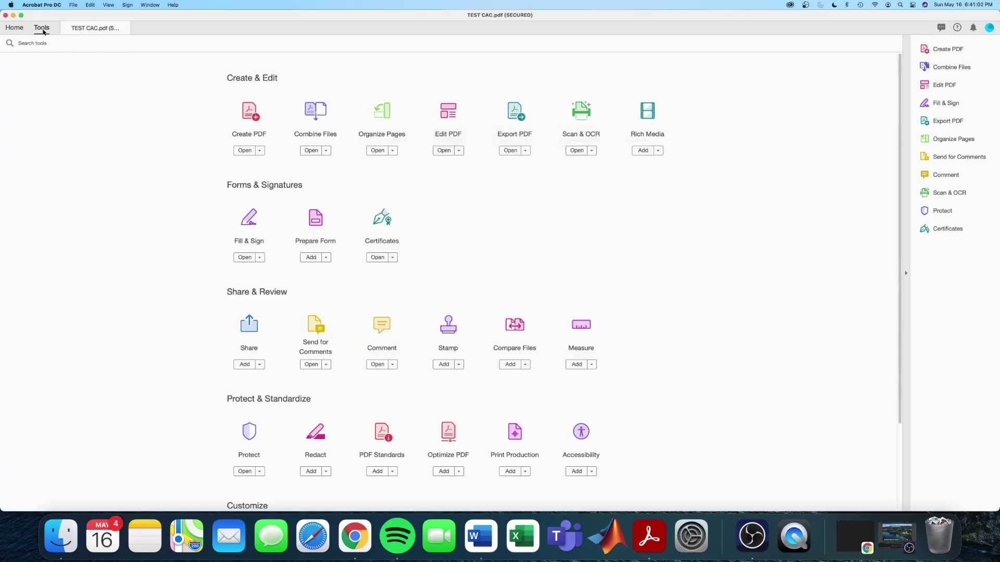
Reopen TEST CAC.pdf from the Home recent files list
click(103, 29)
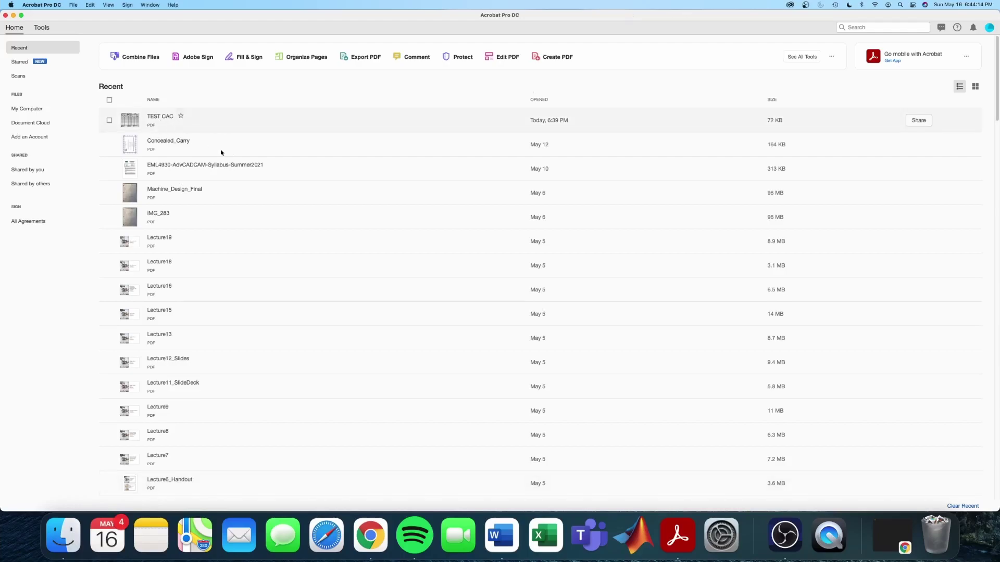
double_click(228, 126)
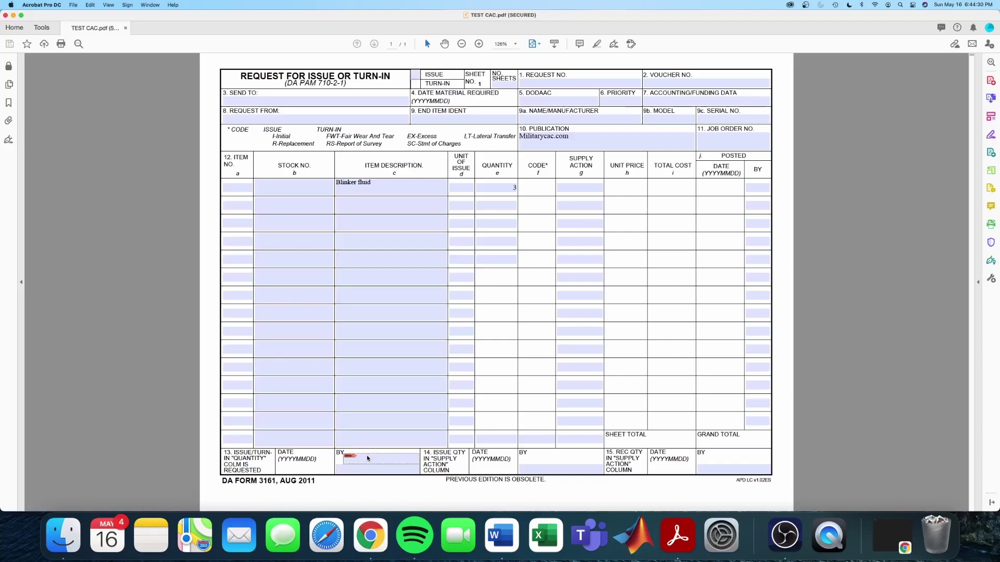
Sign the block 13 BY field using the card's Keychain digital ID
click(364, 458)
click(498, 192)
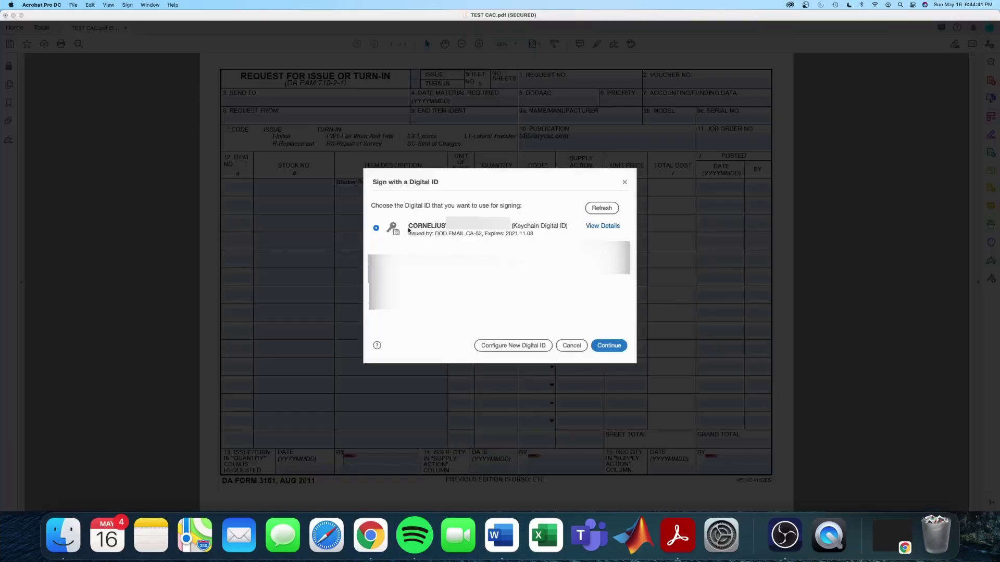
click(517, 230)
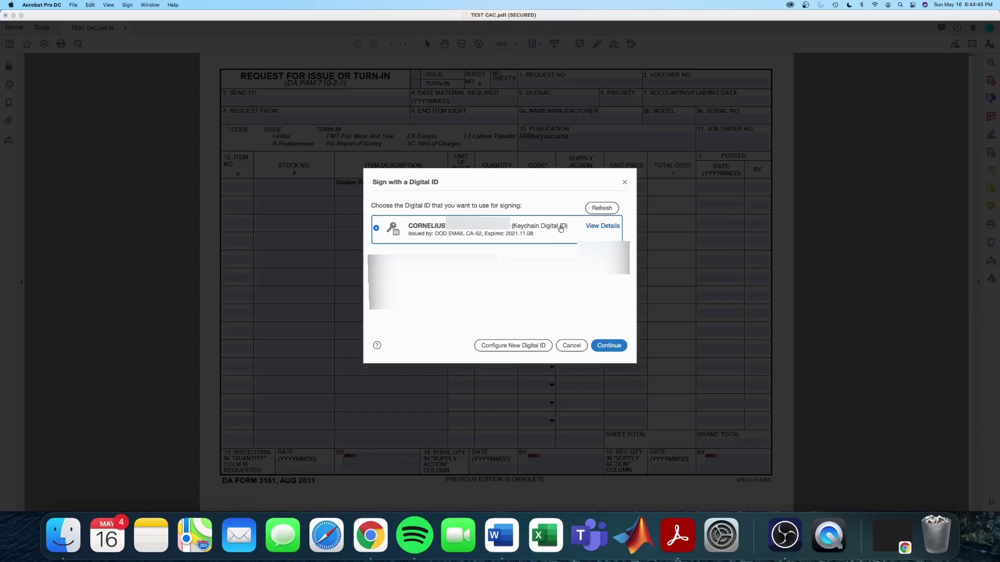
click(618, 348)
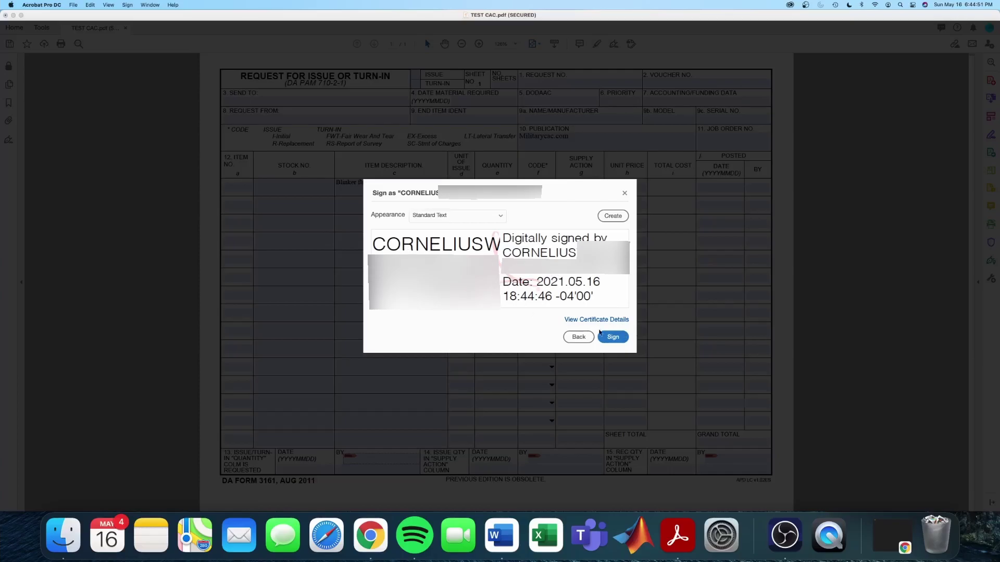
click(612, 341)
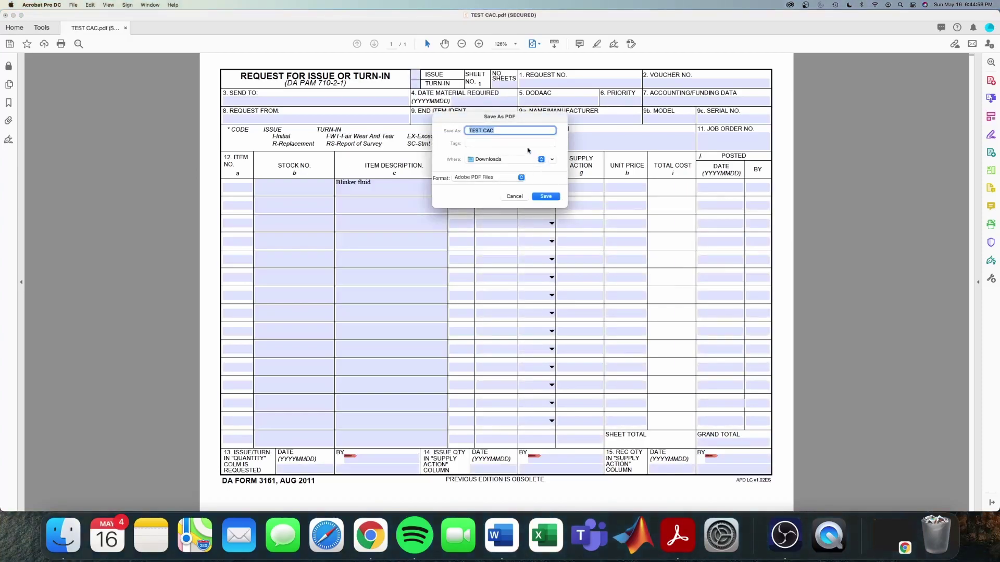
Save the signed form as 'TEST CAC_sign' in Downloads, authorizing with the CAC PIN
click(505, 131)
text(_sign)
click(548, 200)
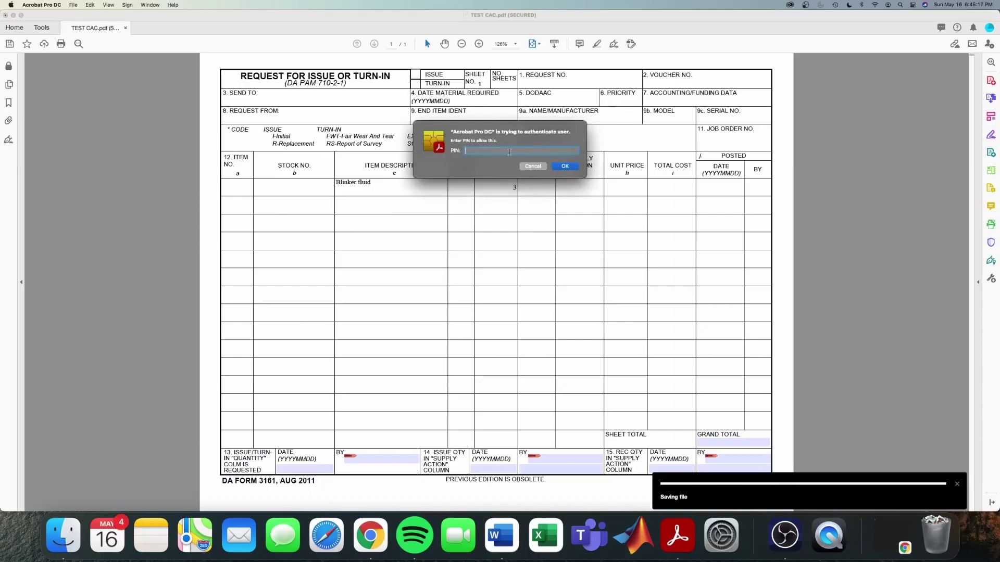
text(******)
key(Return)
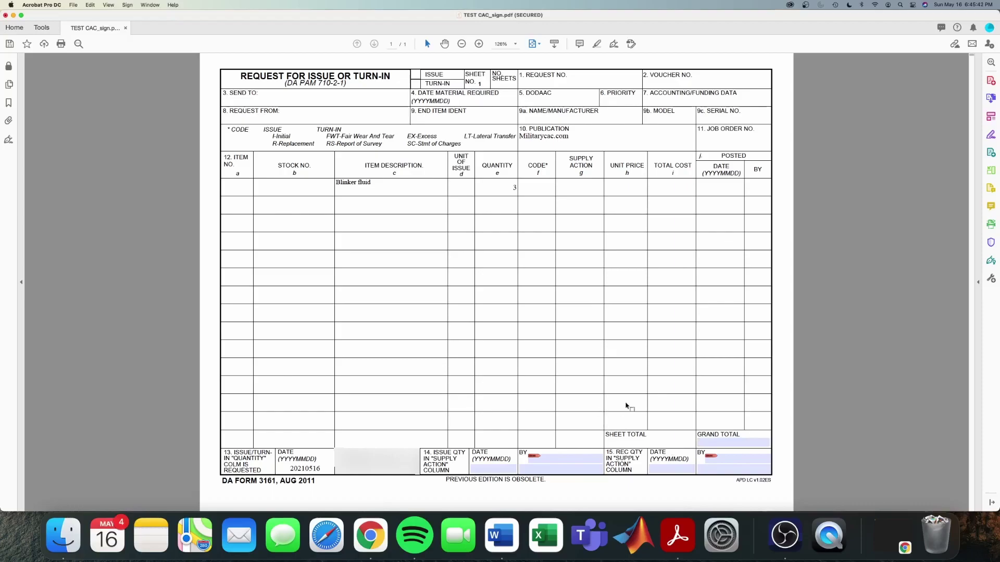
click(785, 531)
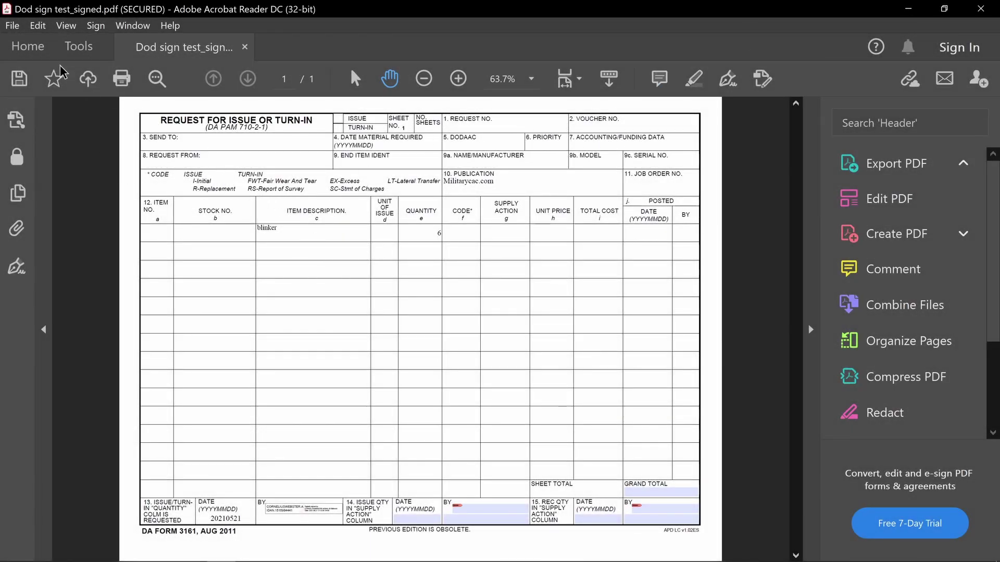
In Edit > Preferences > Signatures creation settings, keep PKCS#7 - Detached as default format
click(37, 25)
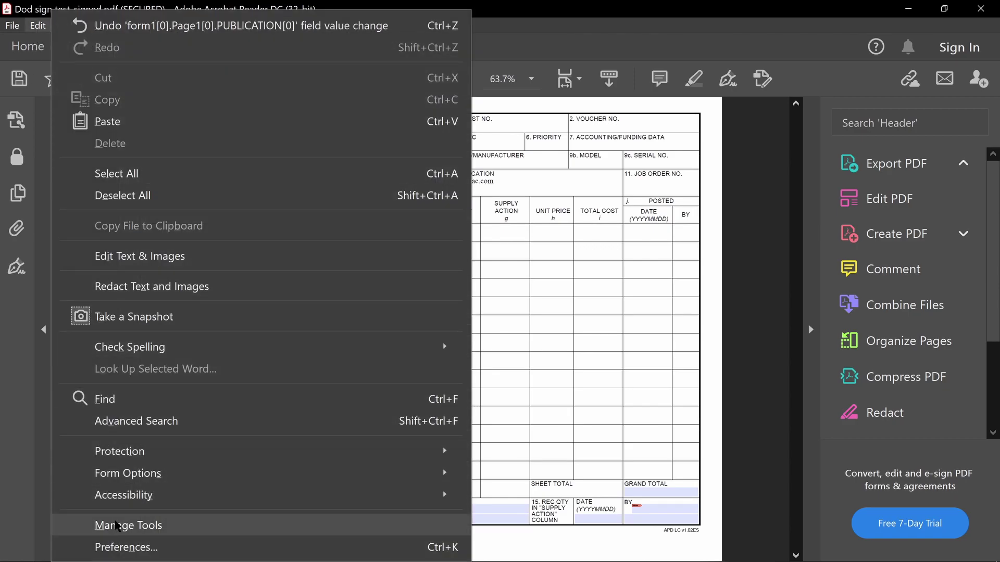
click(122, 547)
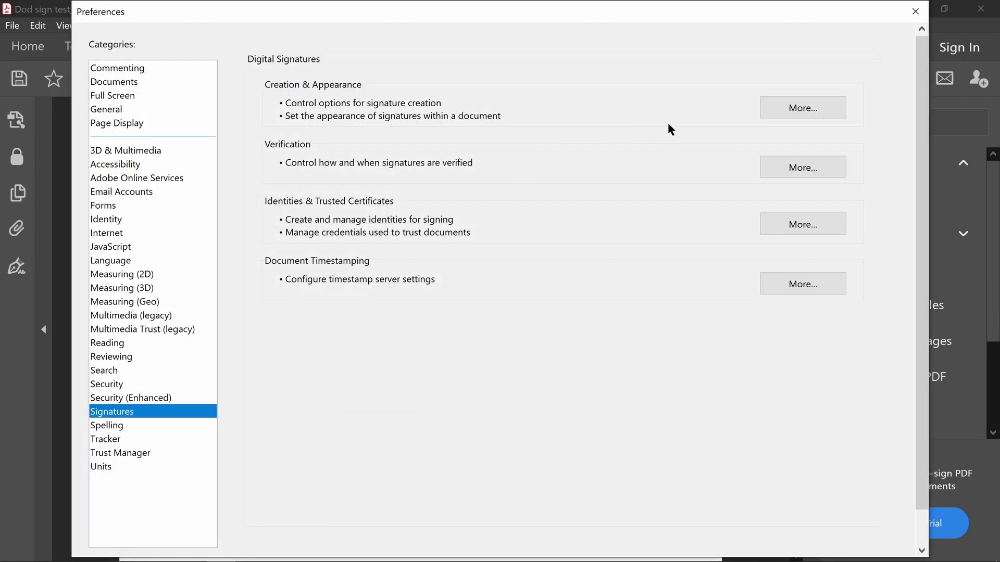
click(778, 108)
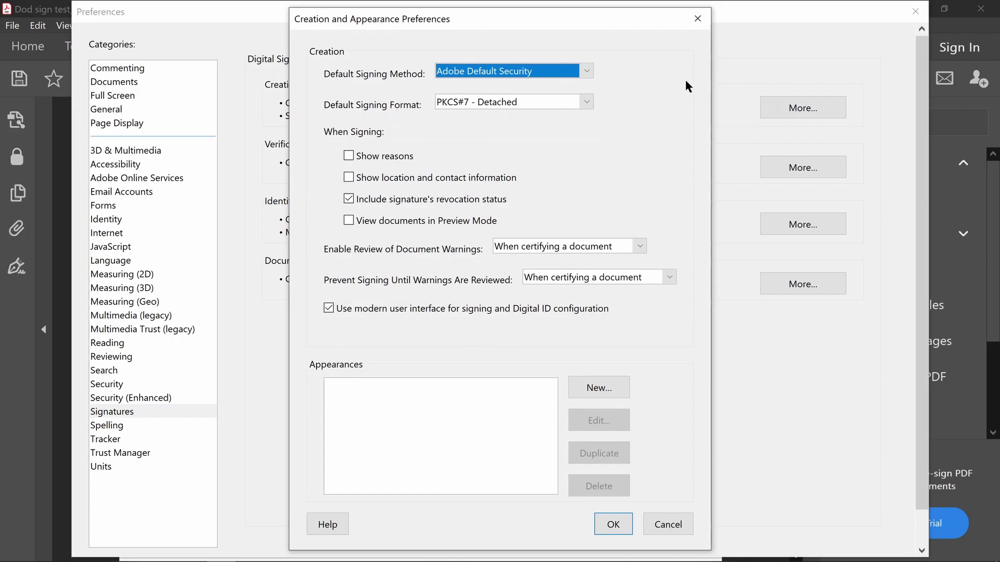
click(590, 101)
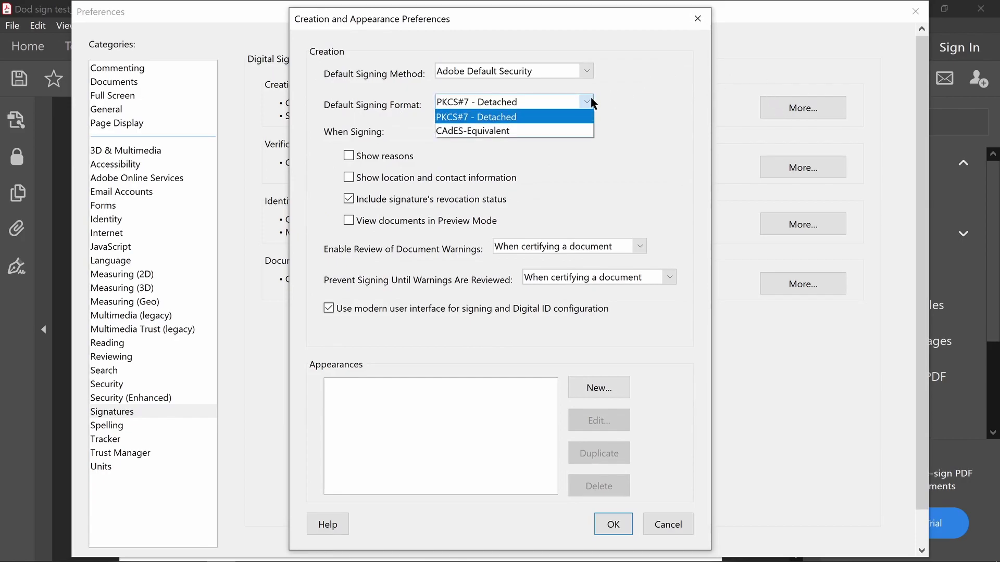
click(523, 117)
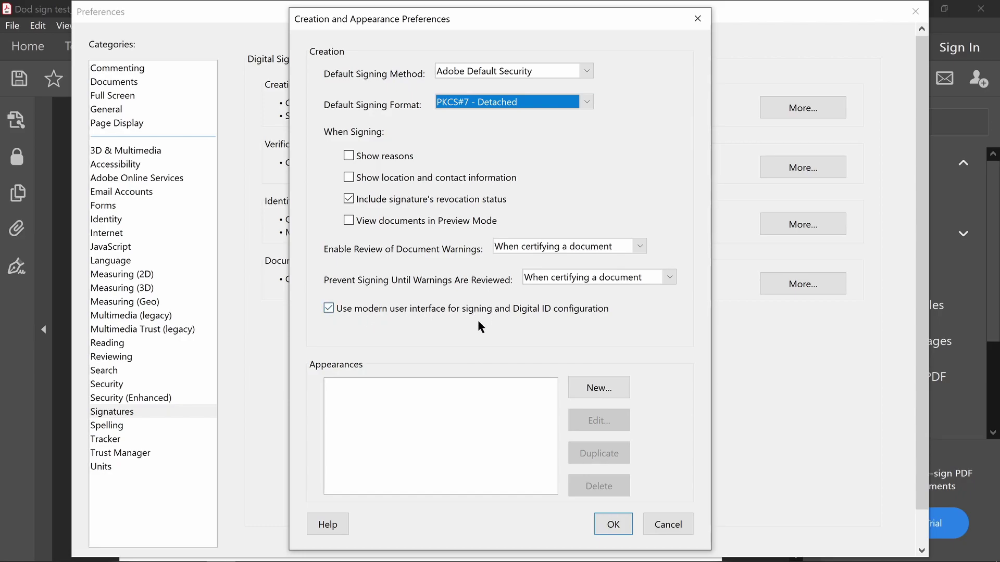
Confirm the signature creation settings and open Digital ID and Trusted Certificate Settings
click(616, 526)
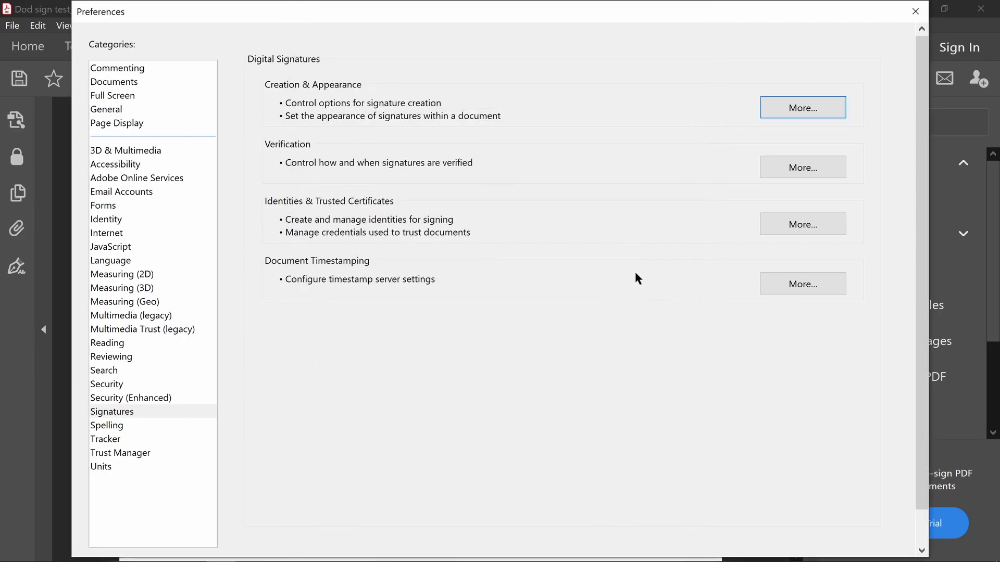
click(783, 223)
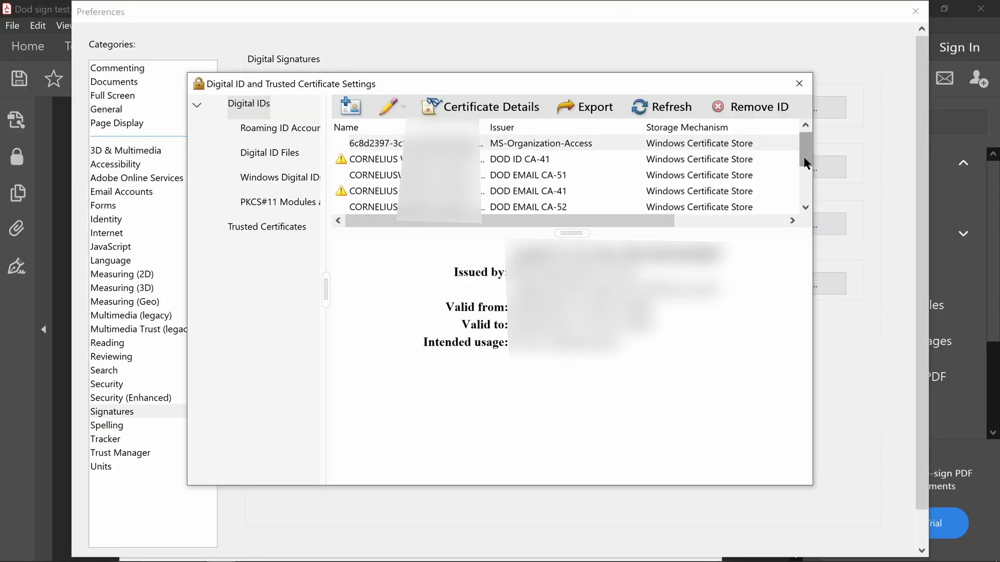
drag(806, 163, 806, 167)
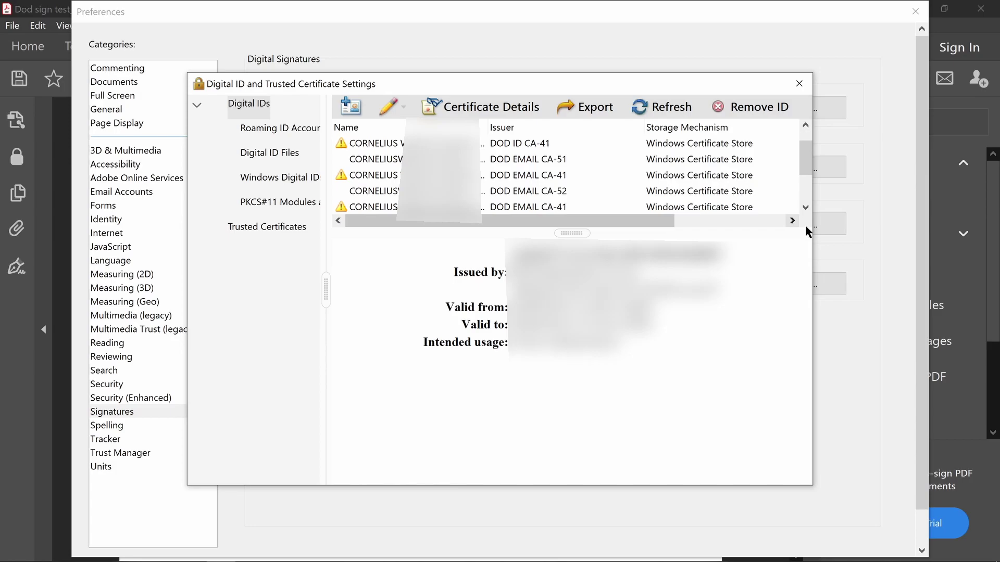
Review the DOD EMAIL CA-52, DOD EMAIL CA-51 and DOD ID CA-41 certificate details
click(482, 192)
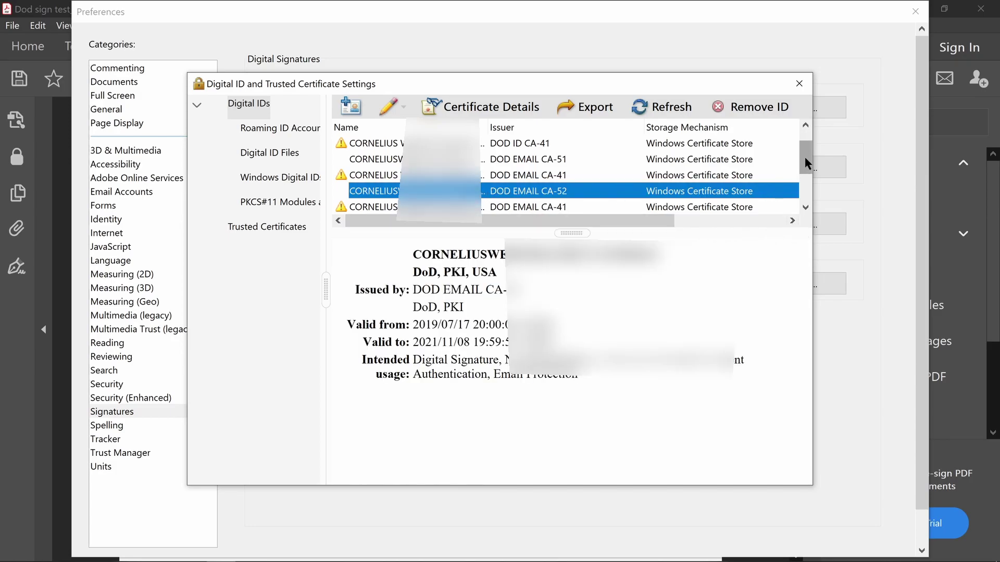
drag(804, 157, 565, 221)
click(571, 179)
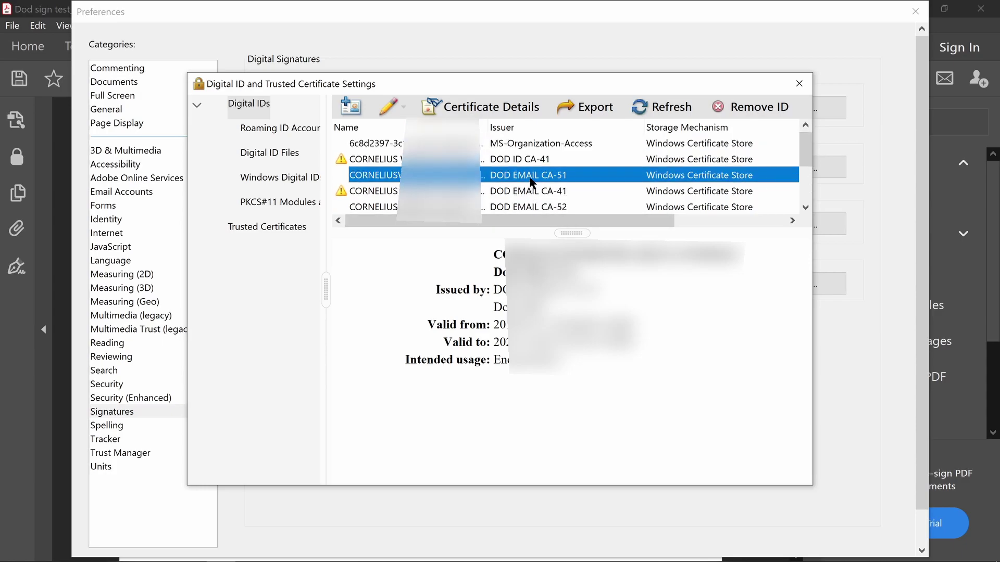
click(533, 159)
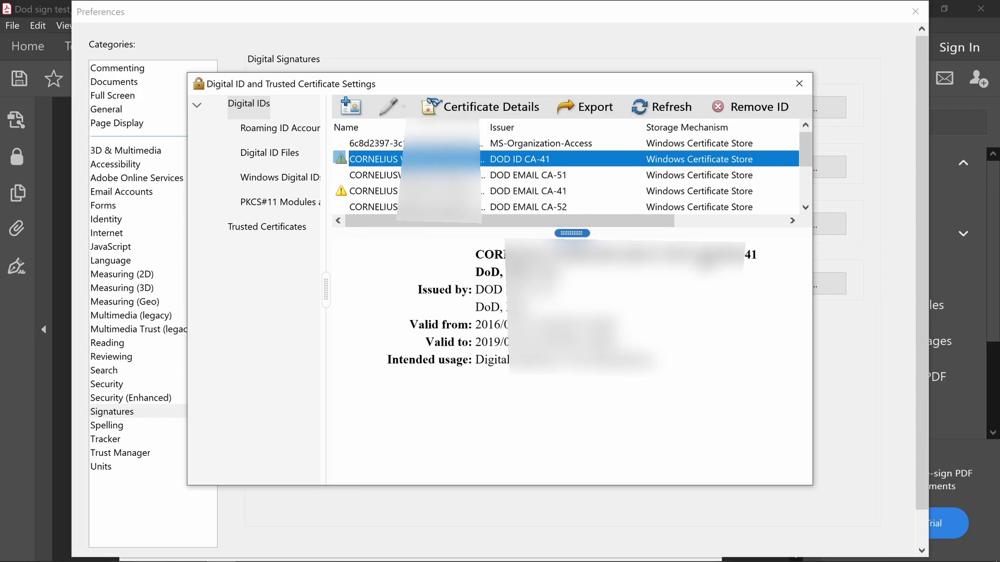
In Chrome, open MilitaryCAC's DoD Certificates installation page and scroll through it
click(133, 552)
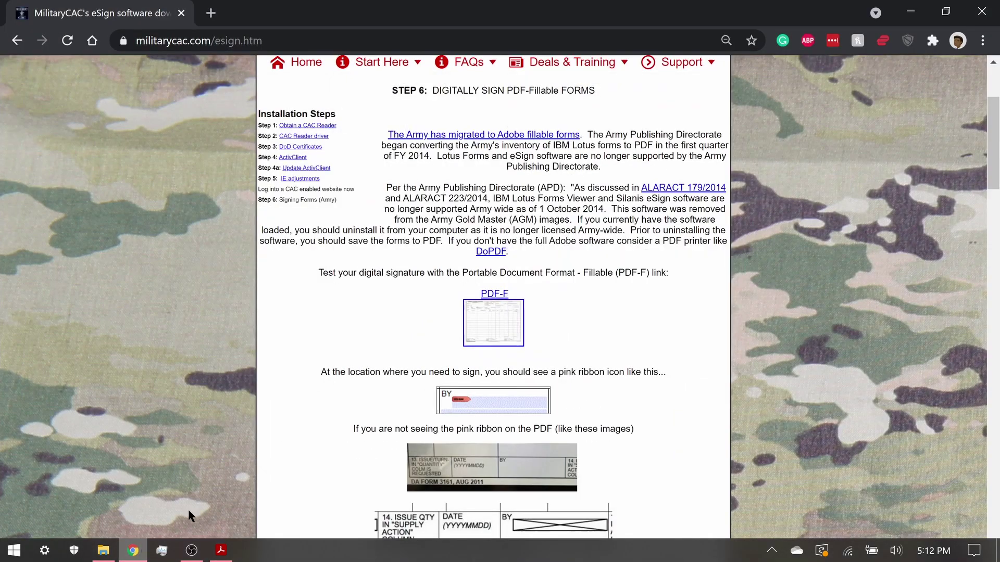
click(316, 148)
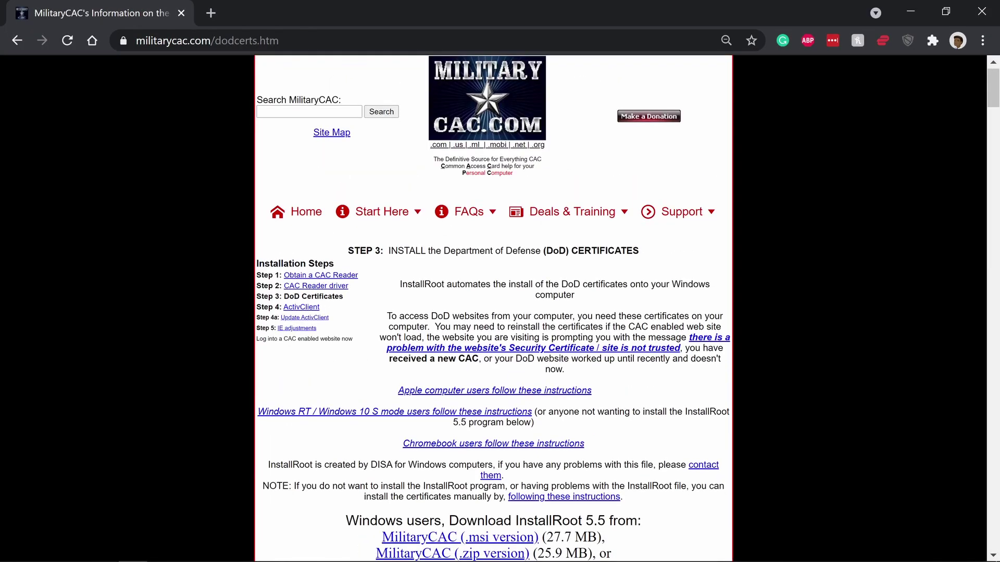
scroll(494, 313, down, 8)
scroll(493, 312, down, 4)
scroll(494, 313, up, 9)
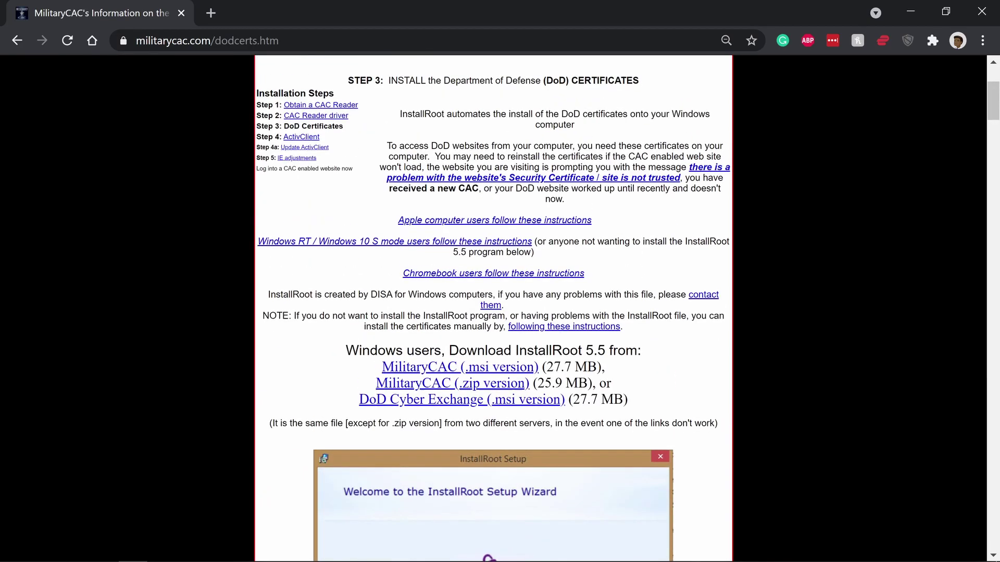
scroll(494, 313, up, 3)
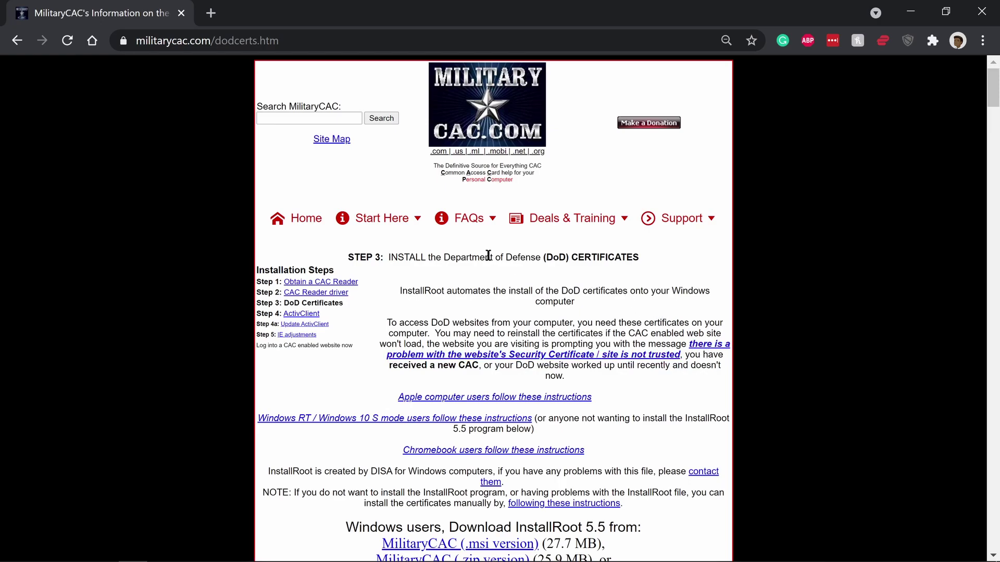
Open the Use with Mac OS install checklist page, skim it, then return to Acrobat
mouse_move(401, 225)
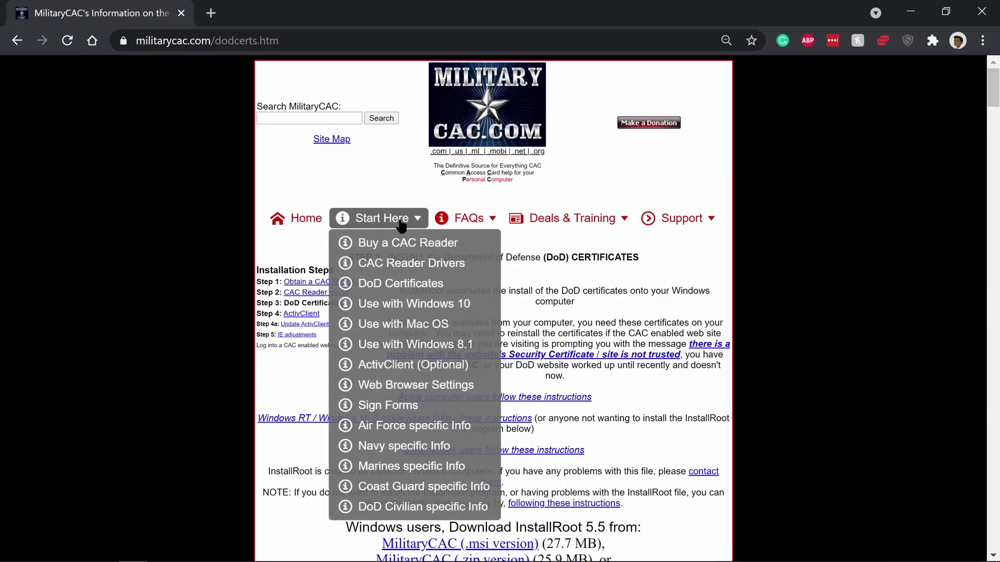
click(421, 332)
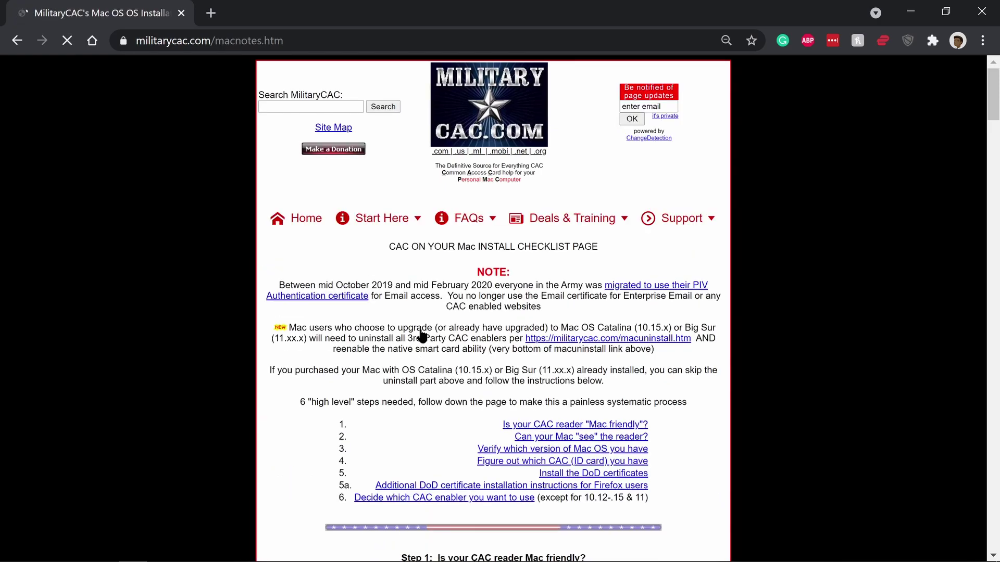
scroll(723, 375, down, 10)
scroll(723, 375, down, 20)
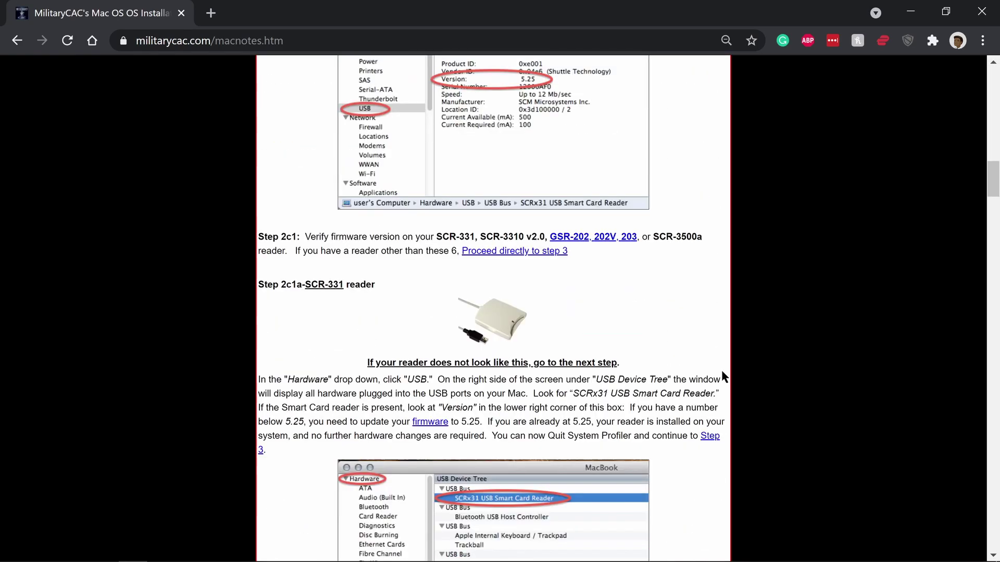
scroll(997, 205, up, 20)
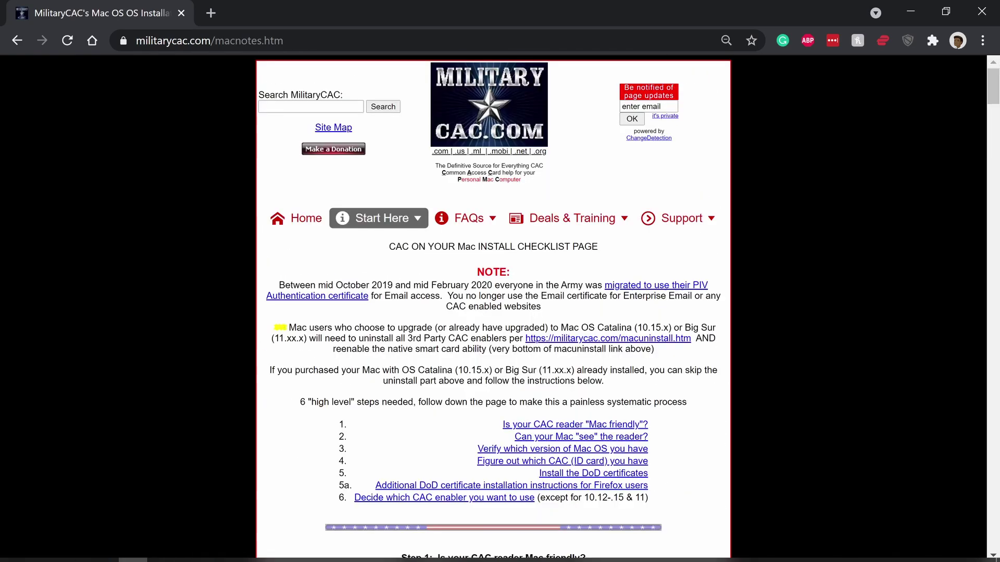
click(192, 550)
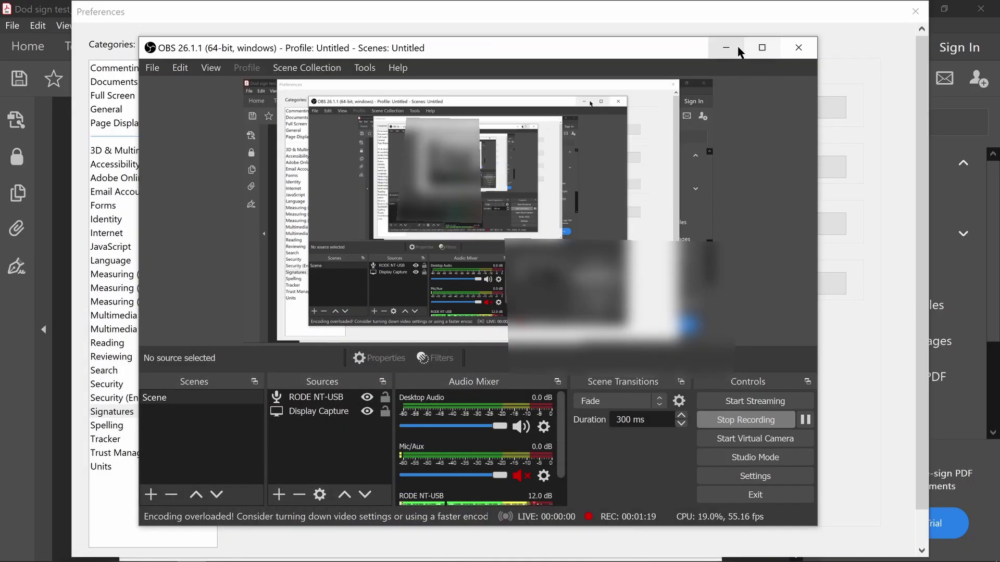
click(726, 48)
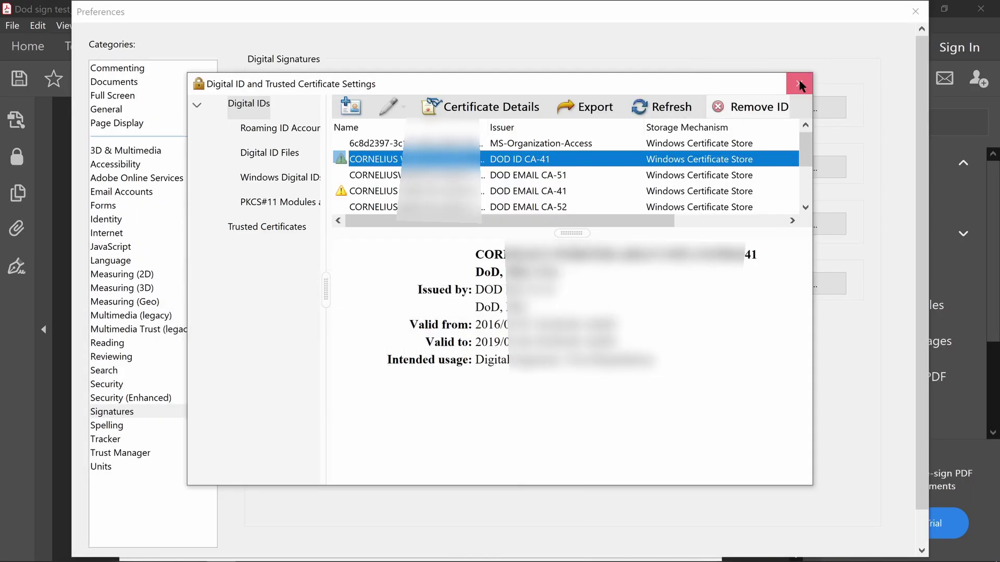
click(799, 83)
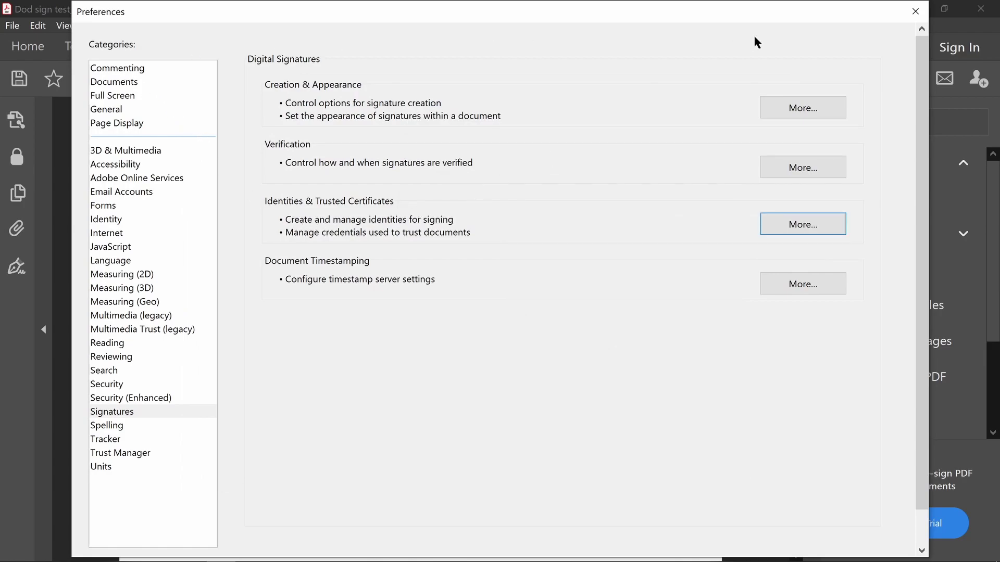
click(917, 19)
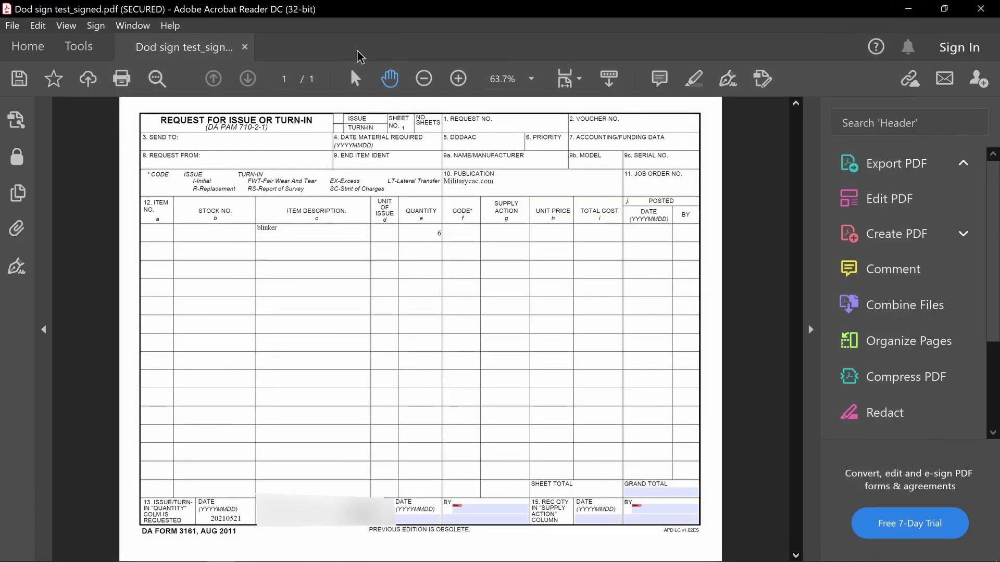
mouse_move(104, 552)
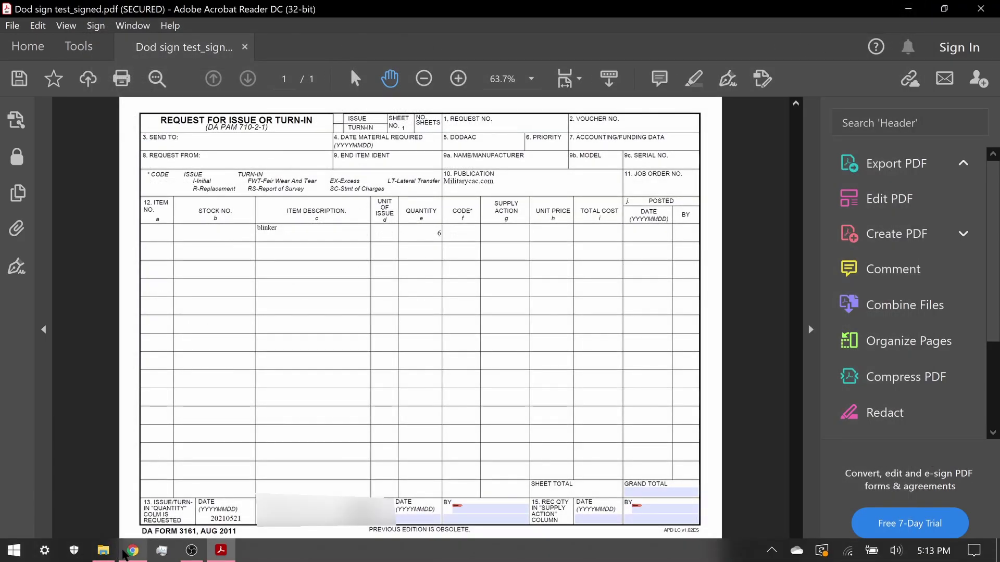
click(132, 550)
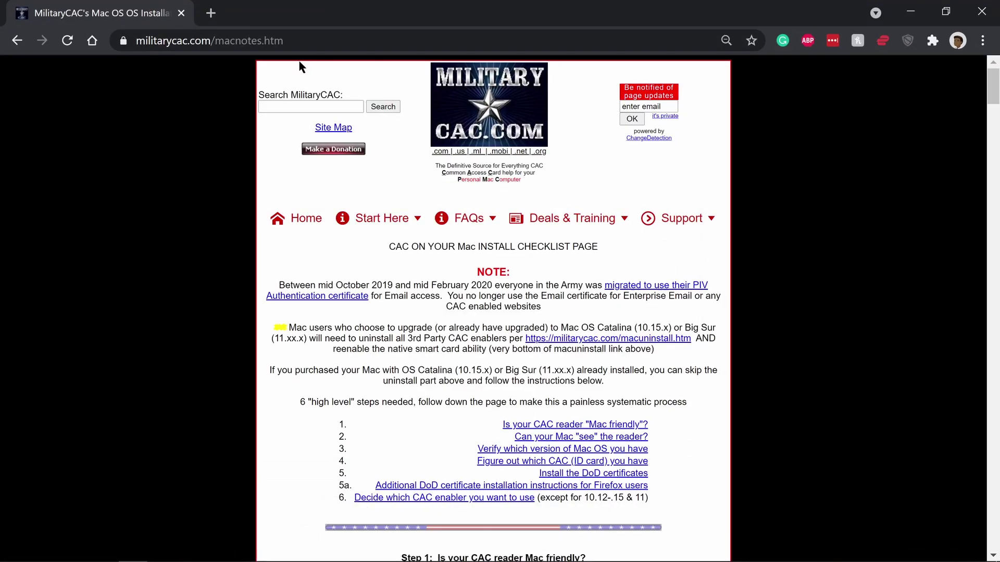
Open MilitaryCAC's Sign Forms page from the Start Here menu
scroll(267, 217, down, 5)
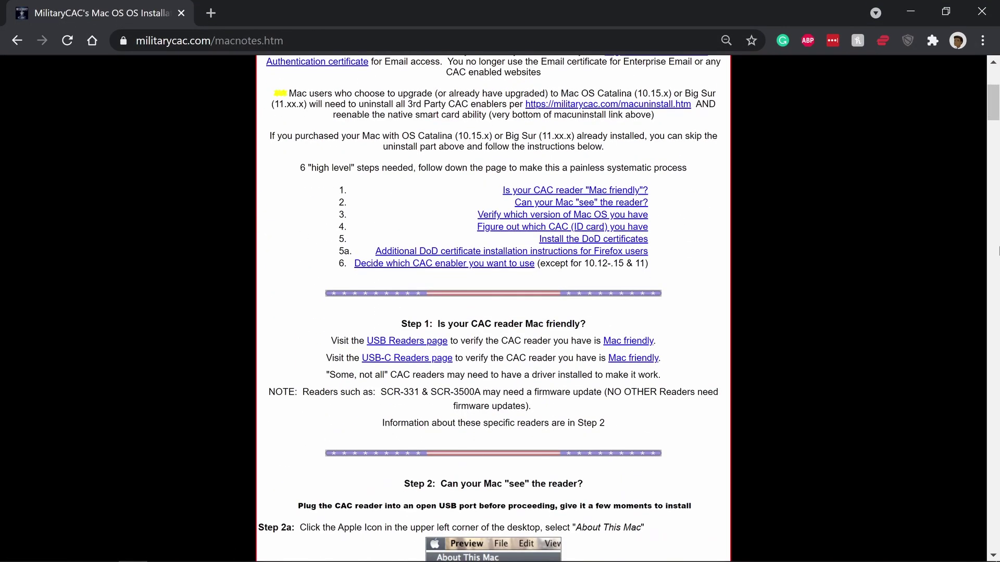
scroll(267, 217, up, 5)
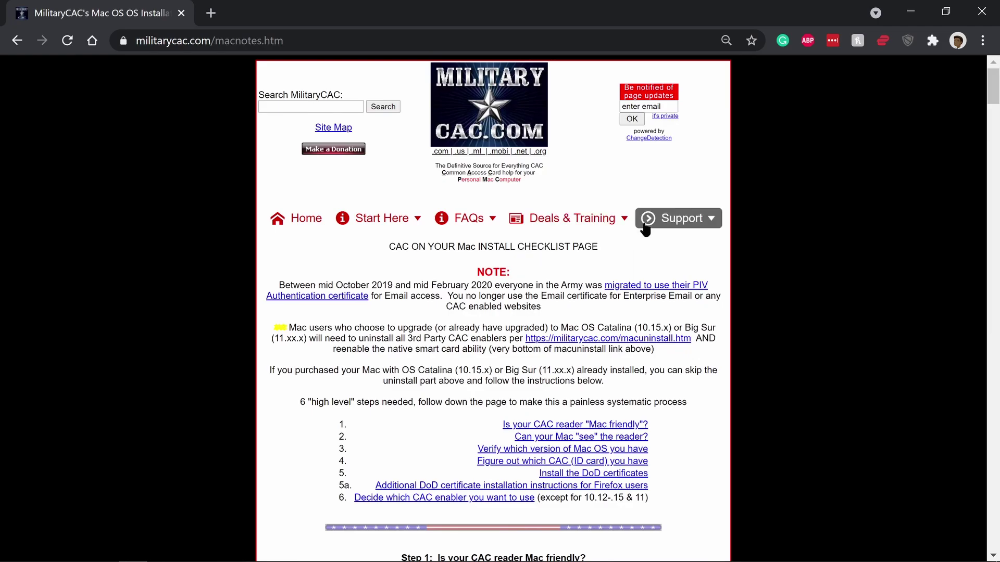
mouse_move(648, 229)
scroll(648, 219, down, 15)
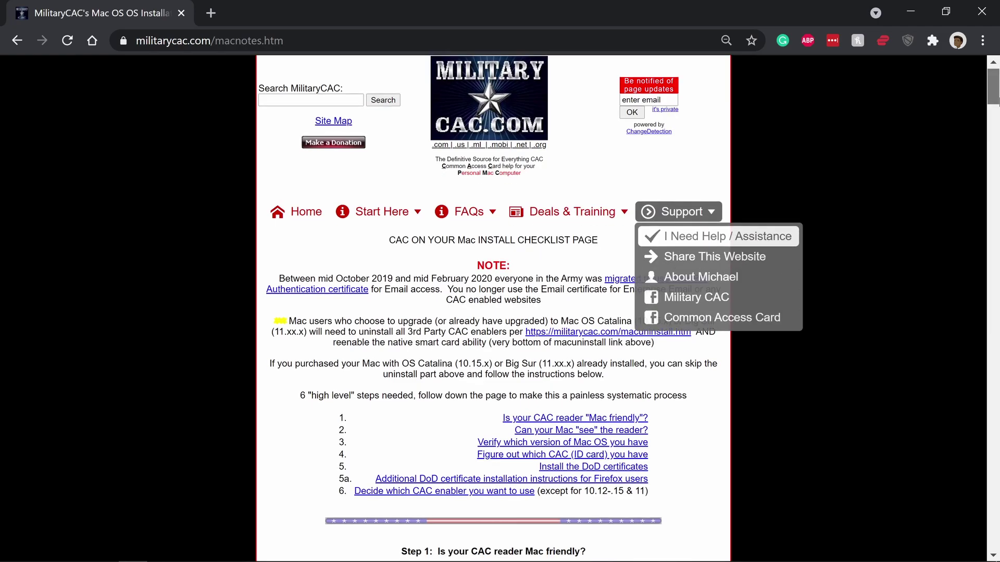
scroll(995, 261, up, 15)
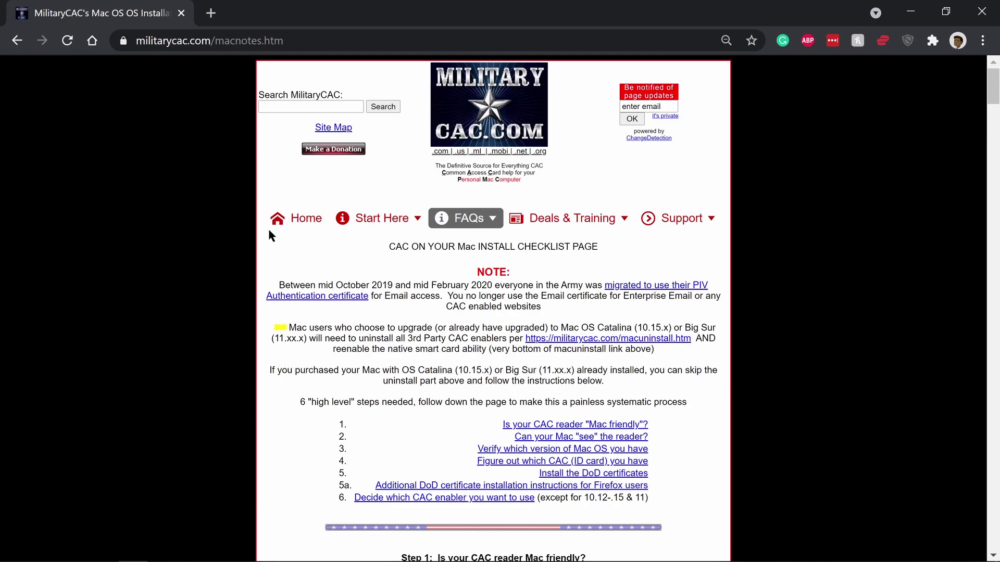
mouse_move(367, 221)
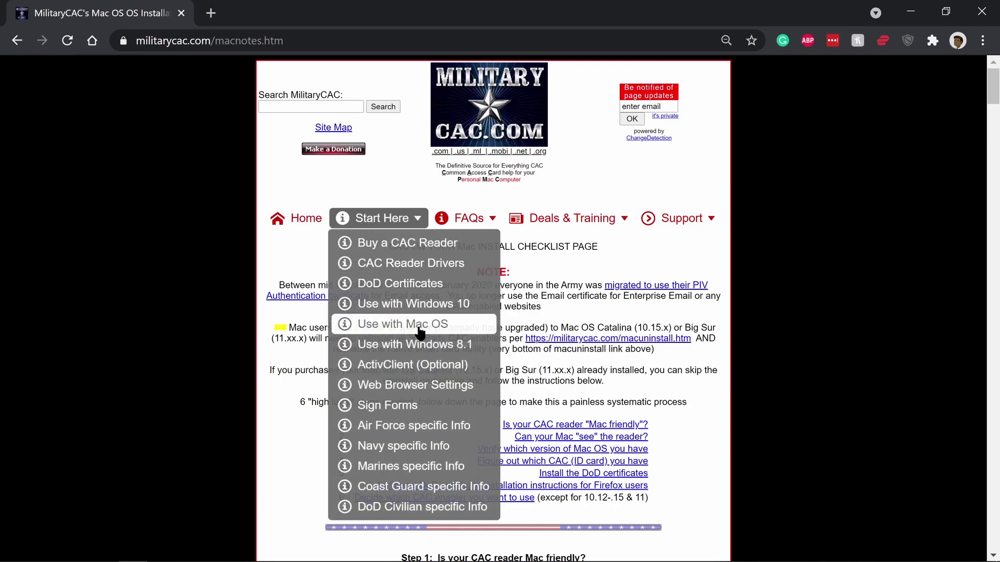
click(412, 407)
Scroll through the eSign page to review its troubleshooting notes
scroll(622, 378, down, 20)
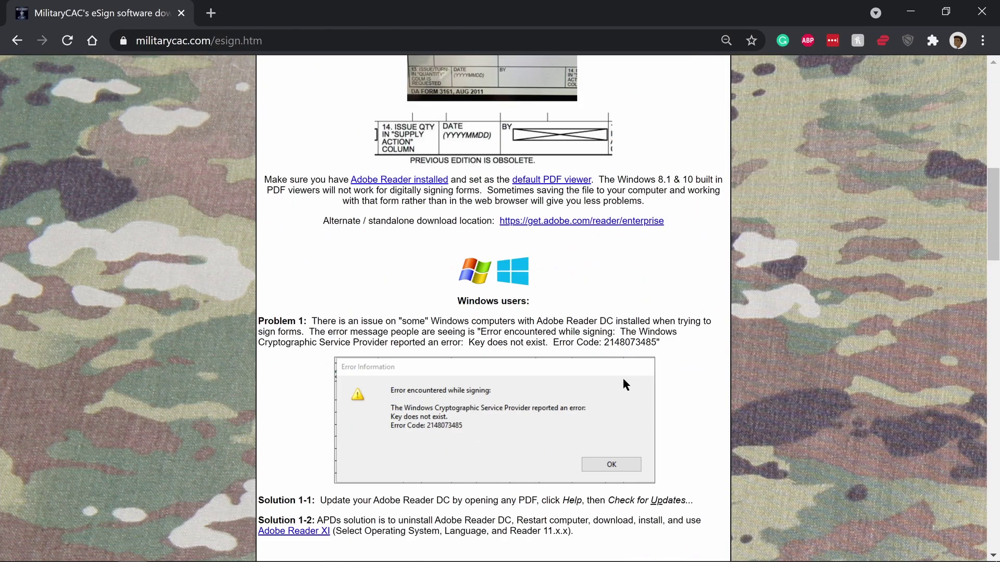
scroll(665, 376, up, 9)
scroll(701, 357, up, 14)
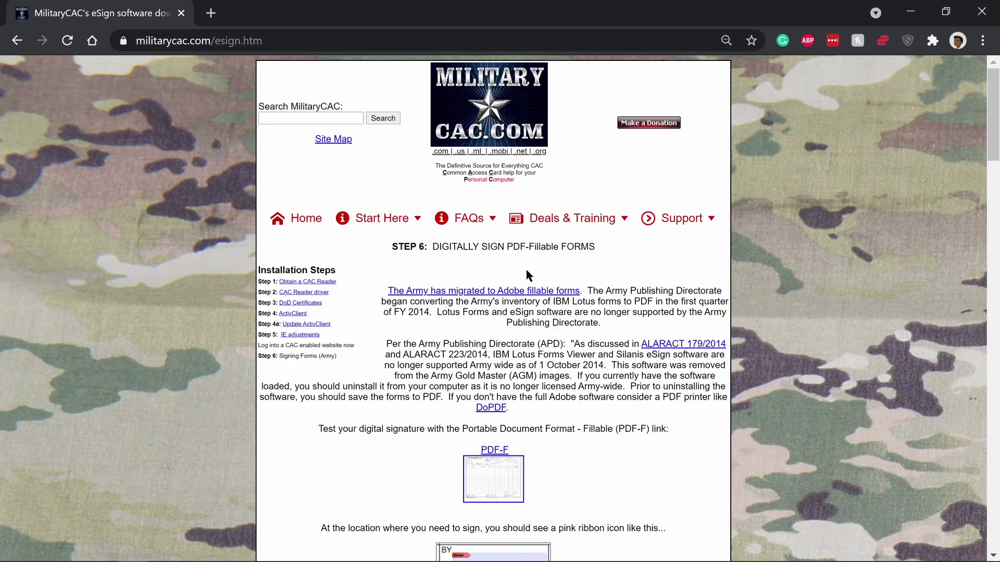
drag(425, 247, 586, 248)
click(792, 317)
scroll(769, 362, down, 14)
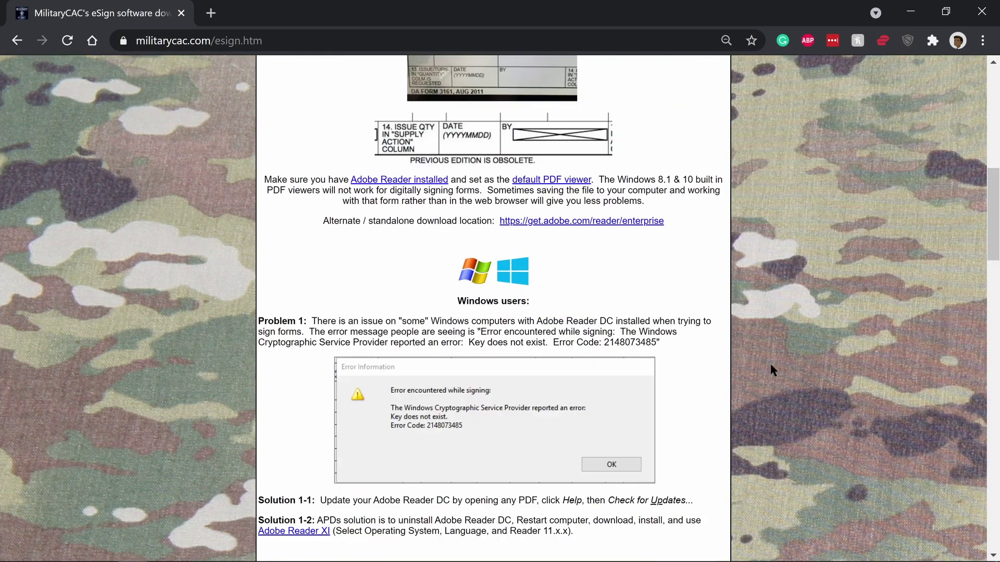
scroll(776, 370, down, 15)
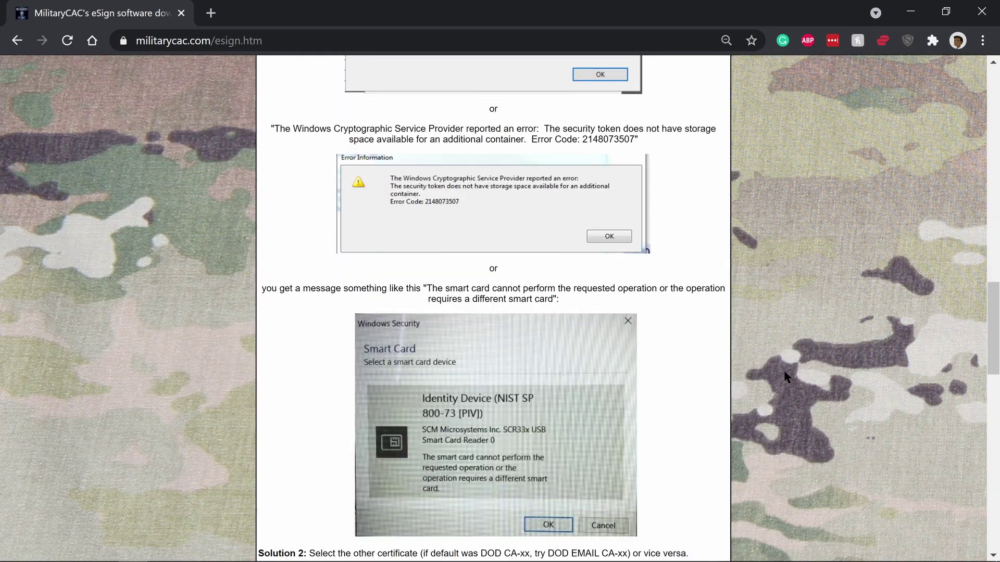
scroll(783, 371, down, 6)
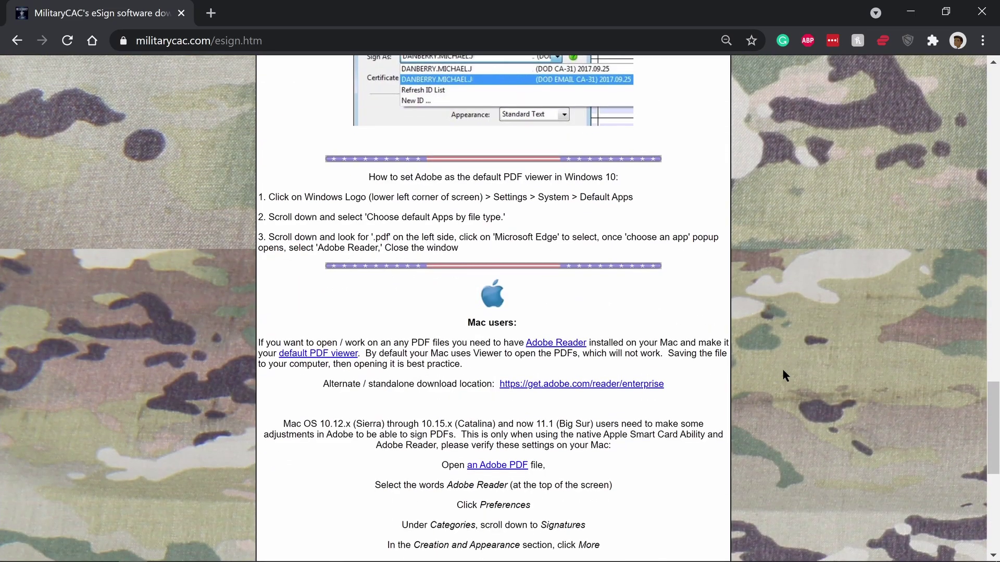
scroll(782, 371, down, 5)
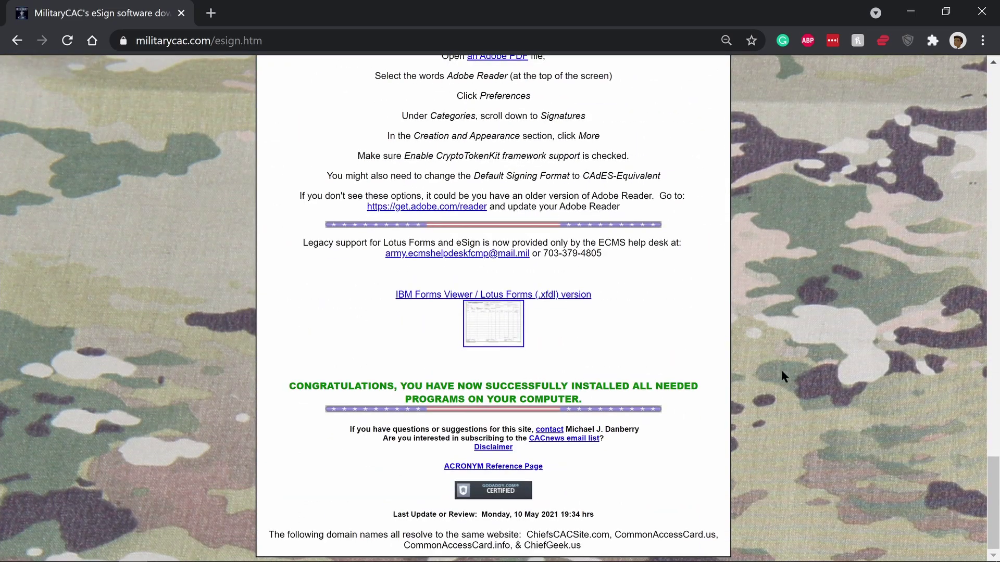
scroll(782, 376, up, 20)
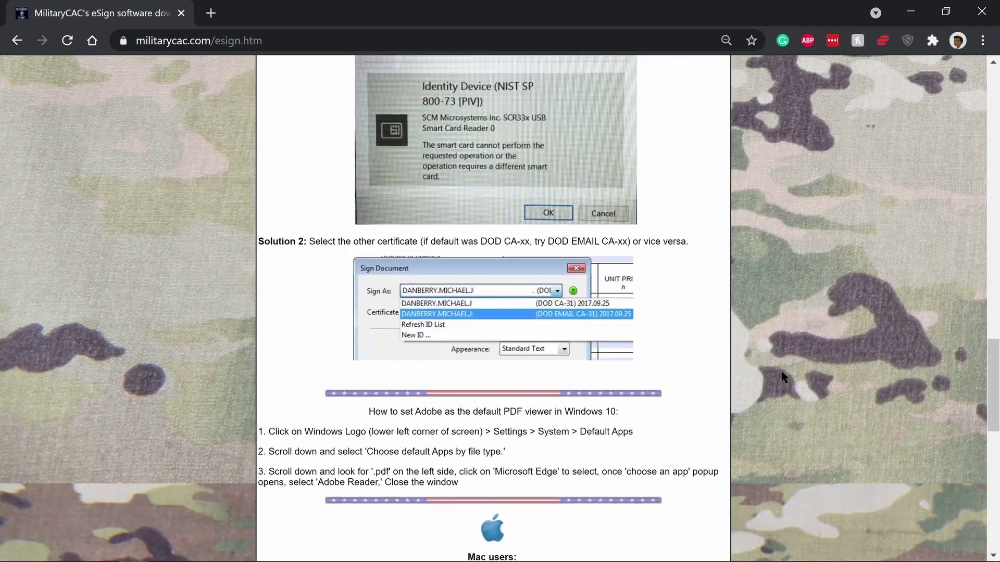
scroll(780, 370, up, 3)
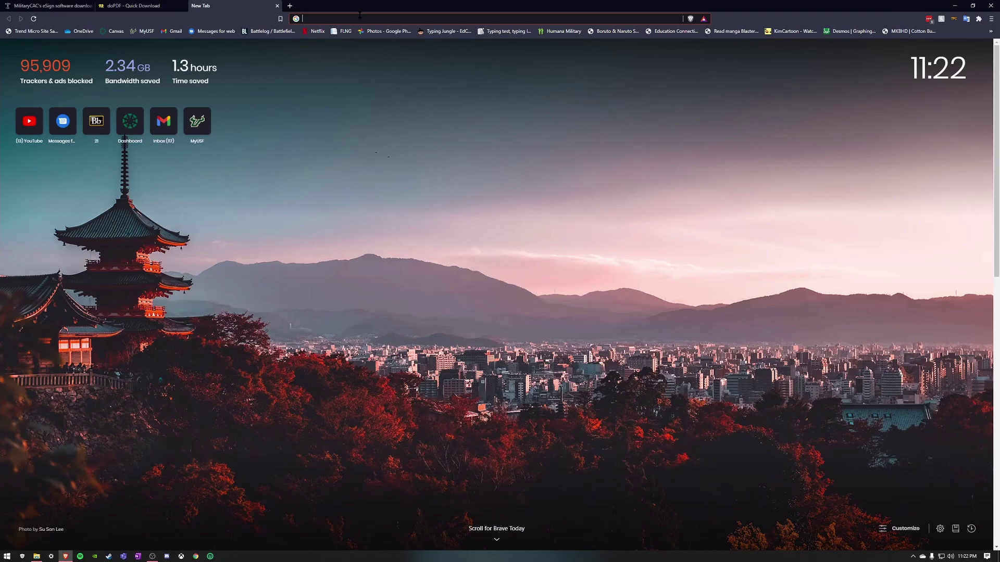
Search the web for 'foxit' and go to the Foxit Software website
click(359, 16)
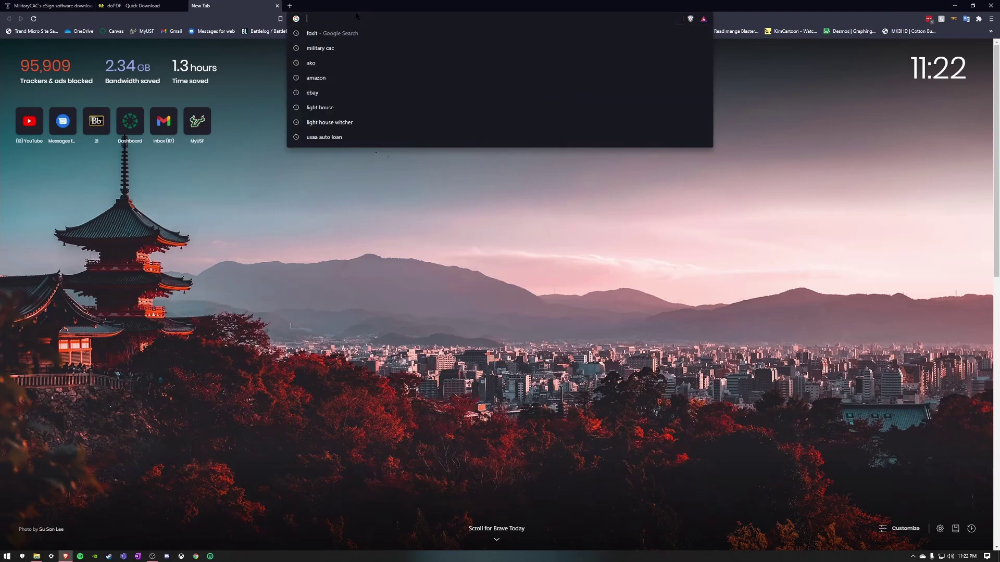
text(foxit)
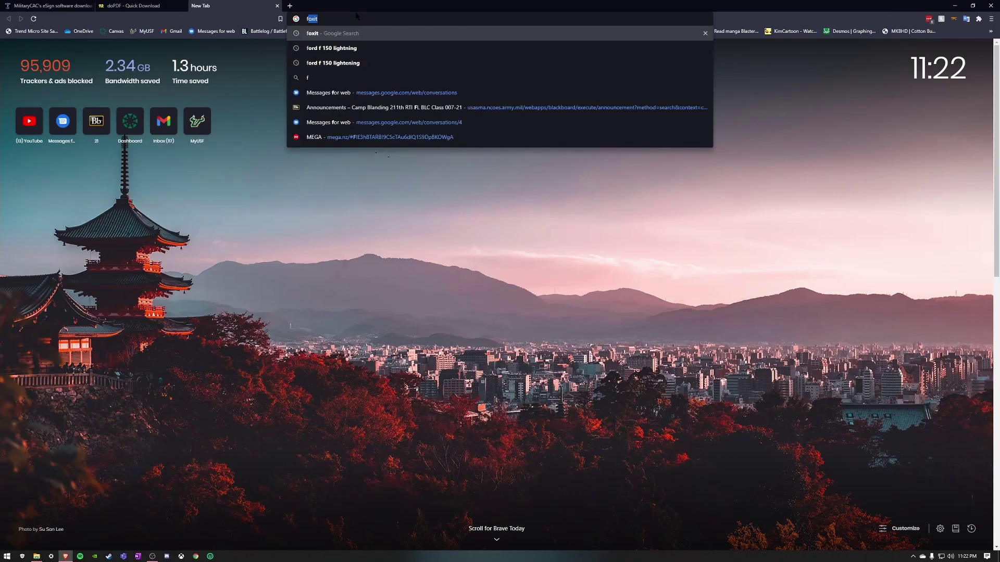
click(338, 34)
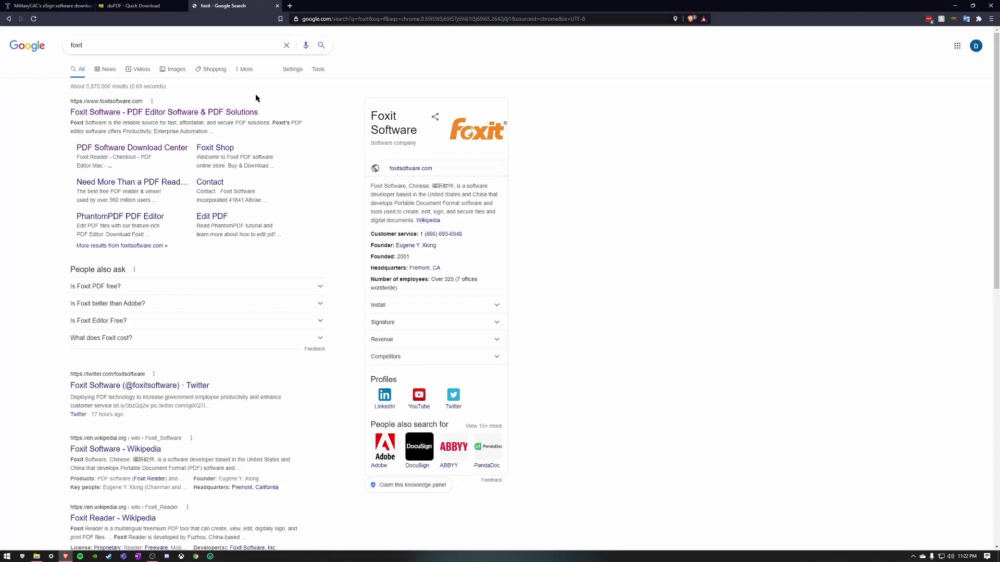
click(95, 120)
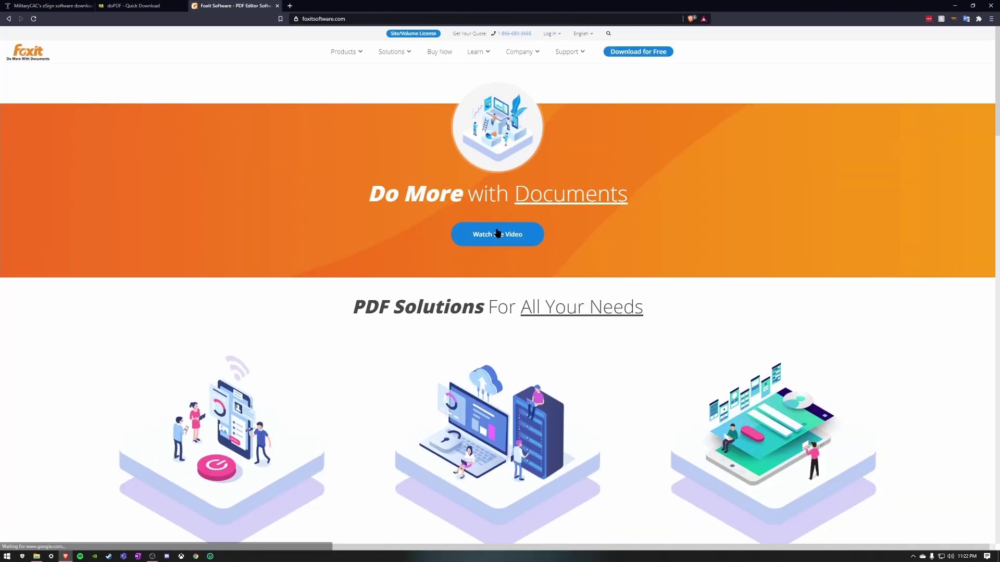
Download the free Windows English Foxit Reader from Foxit's download center
click(650, 54)
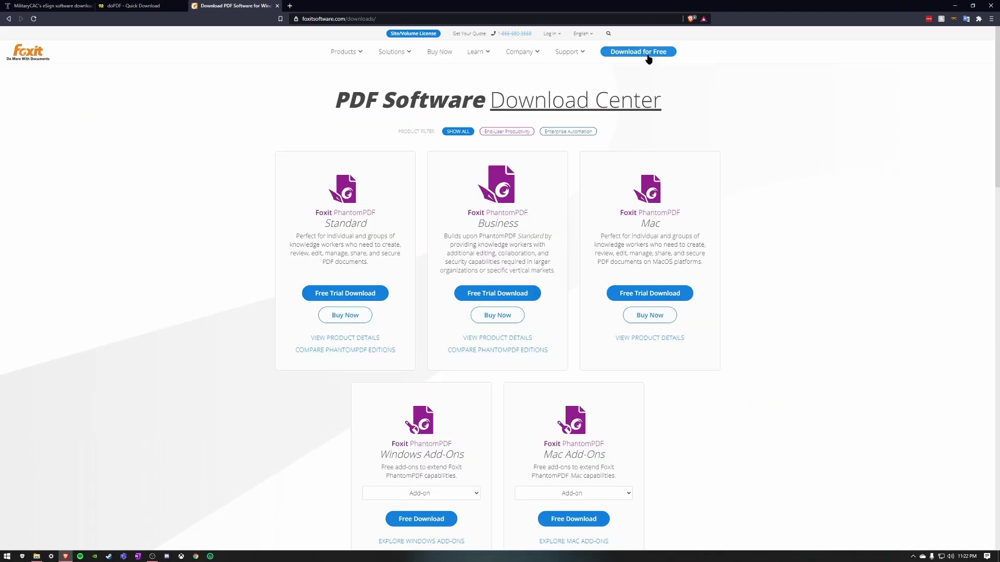
scroll(650, 291, down, 7)
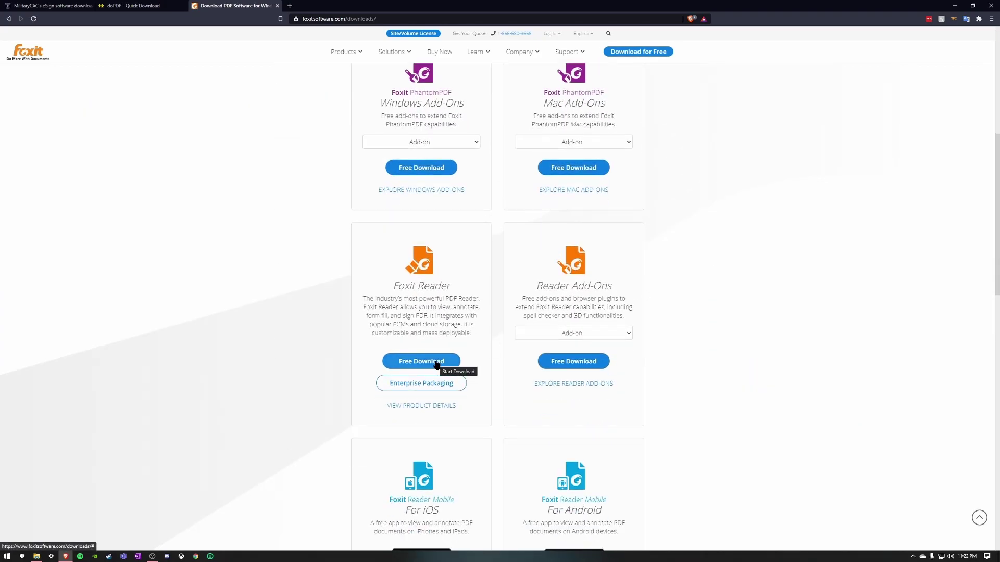
click(436, 363)
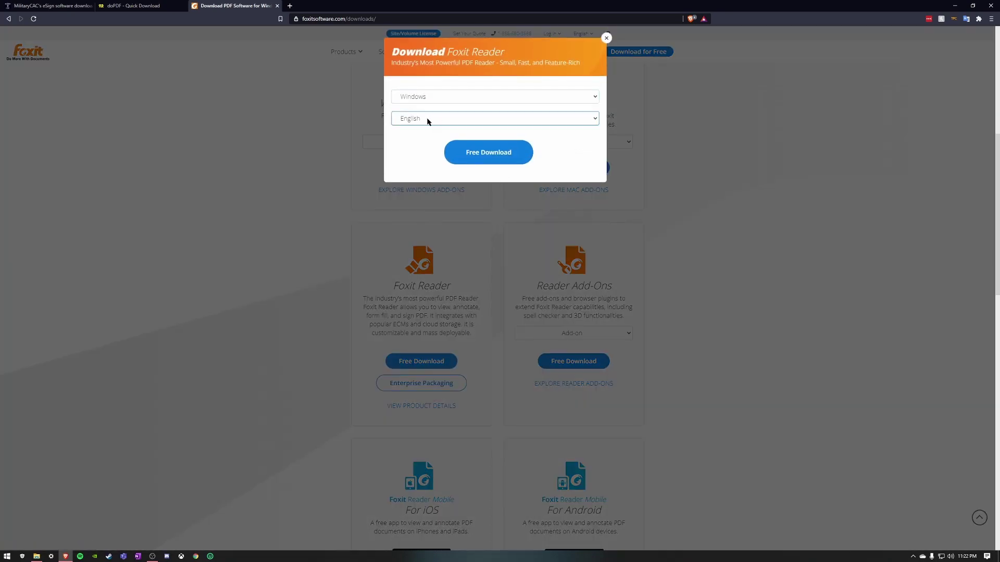
click(489, 152)
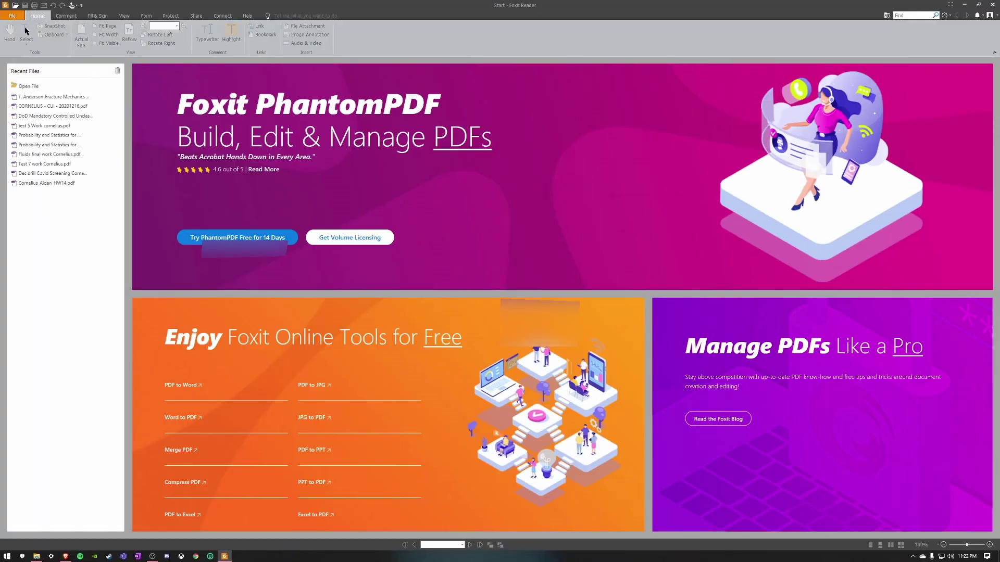
Open PDF Test.pdf from the Downloads folder in Foxit Reader
click(12, 16)
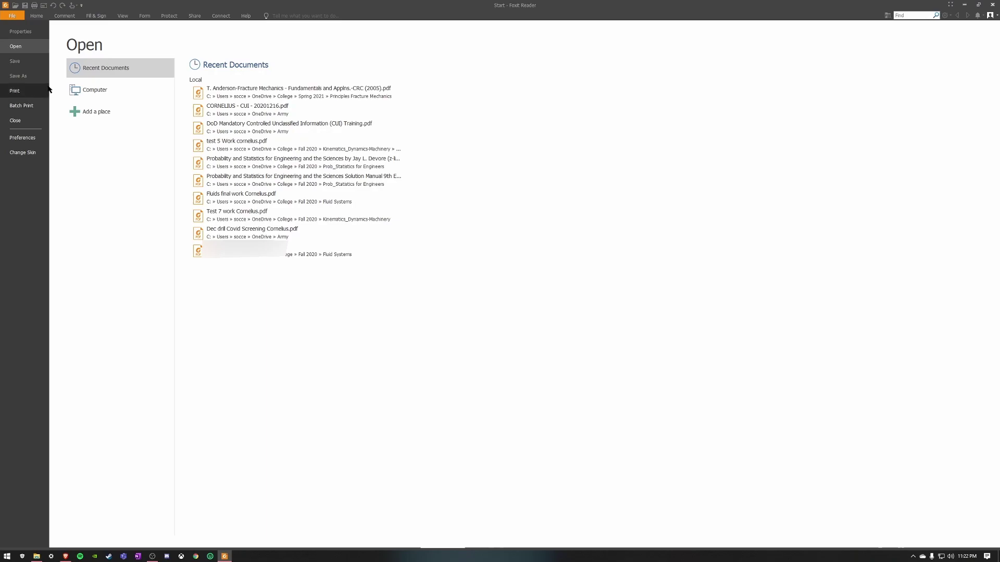
click(96, 91)
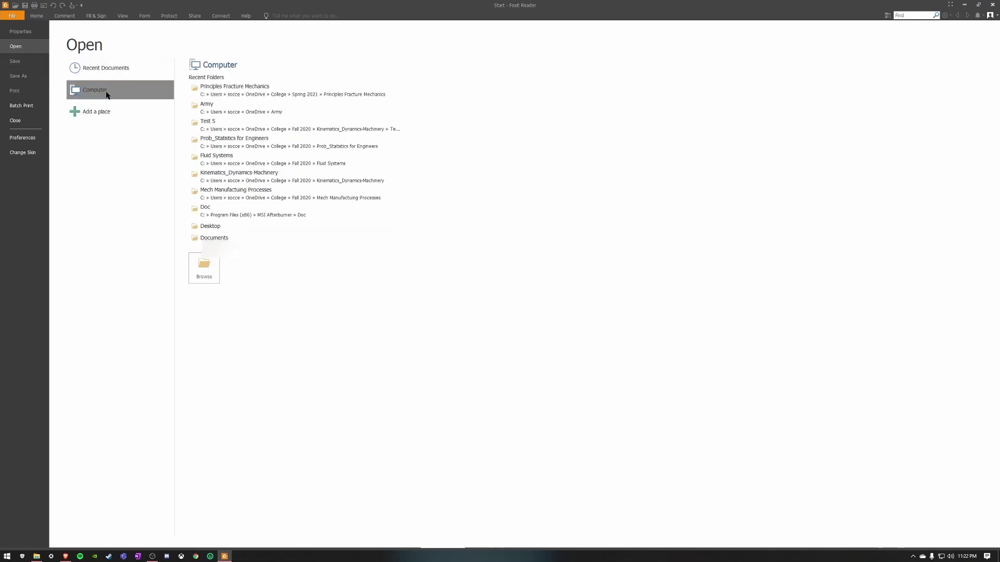
click(211, 262)
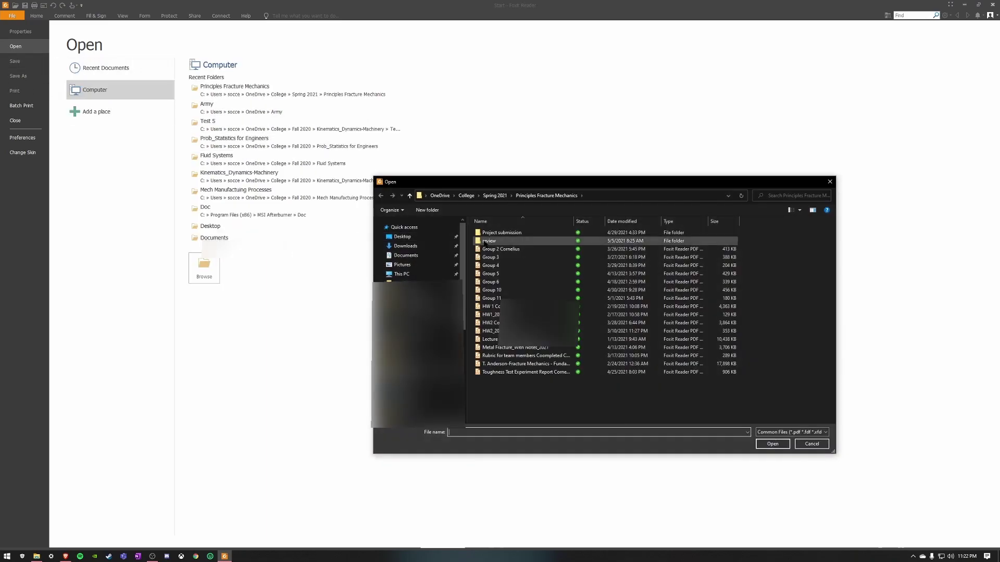
click(405, 246)
double_click(491, 244)
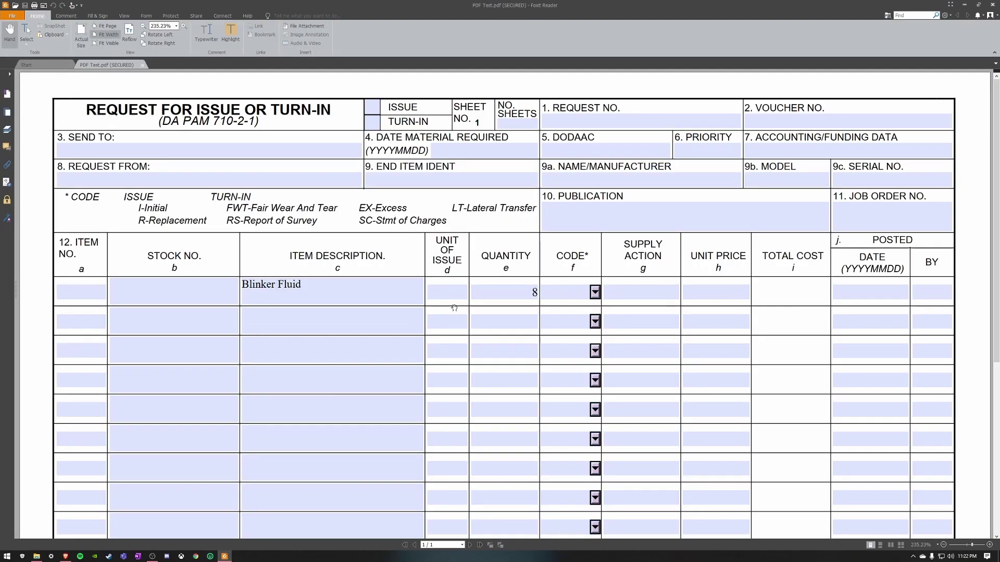
Sign the block 13 BY field with the first CAC ID, saving as PDF Test_sign
scroll(455, 309, down, 3)
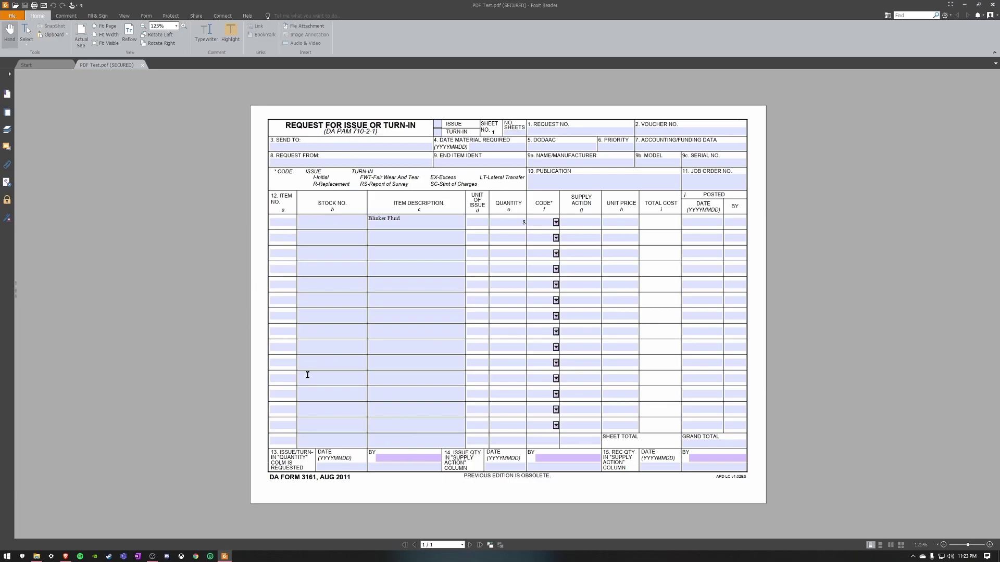
click(395, 461)
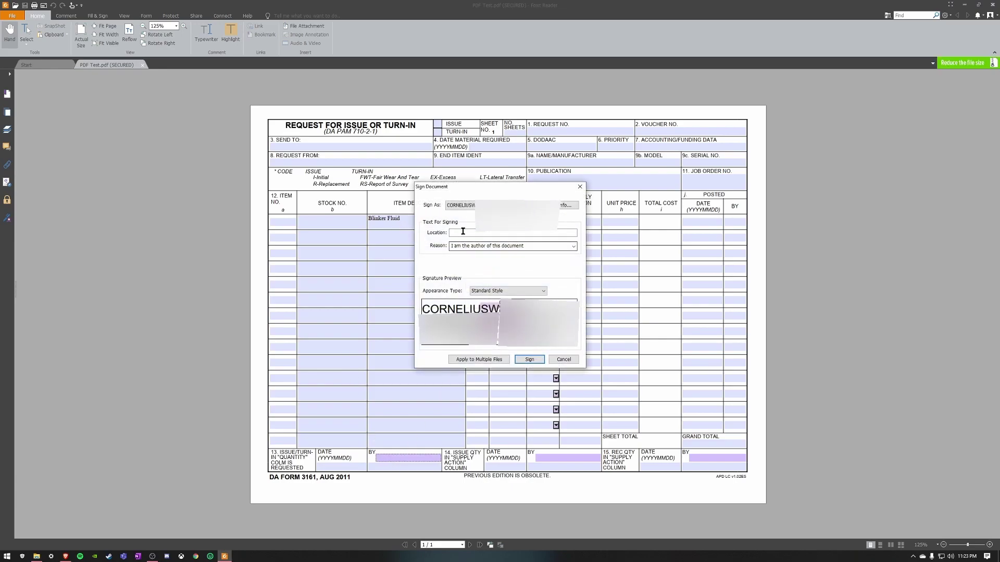
click(461, 205)
key(Return)
click(529, 360)
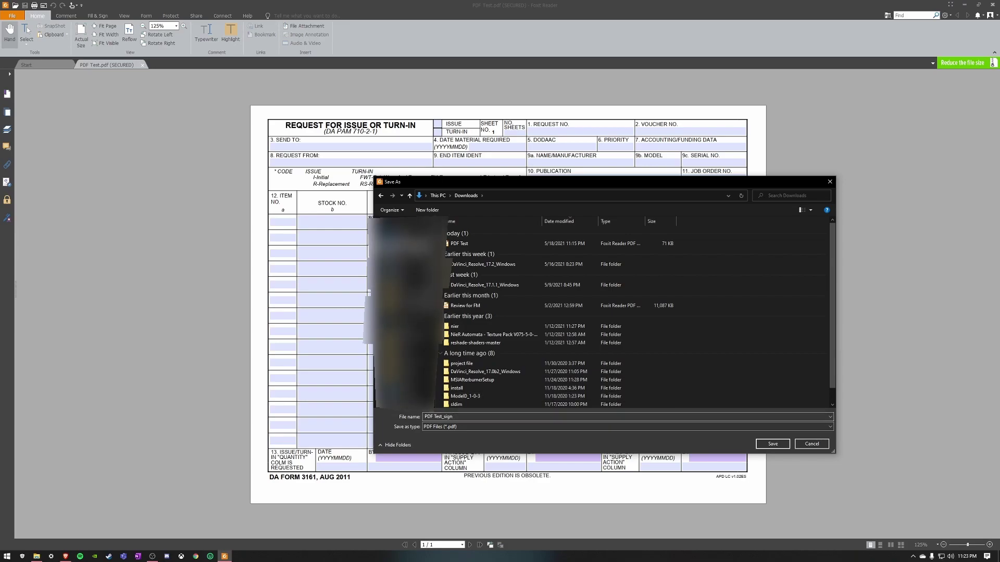
Save PDF Test_sign, allow the form's scripts, acknowledge the notice and enter the card PIN
click(773, 445)
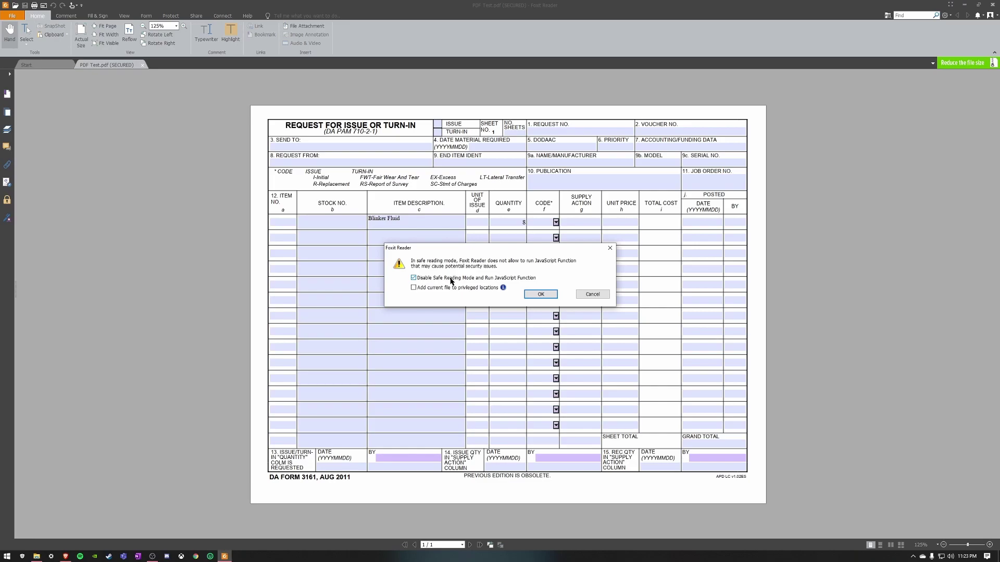
click(546, 295)
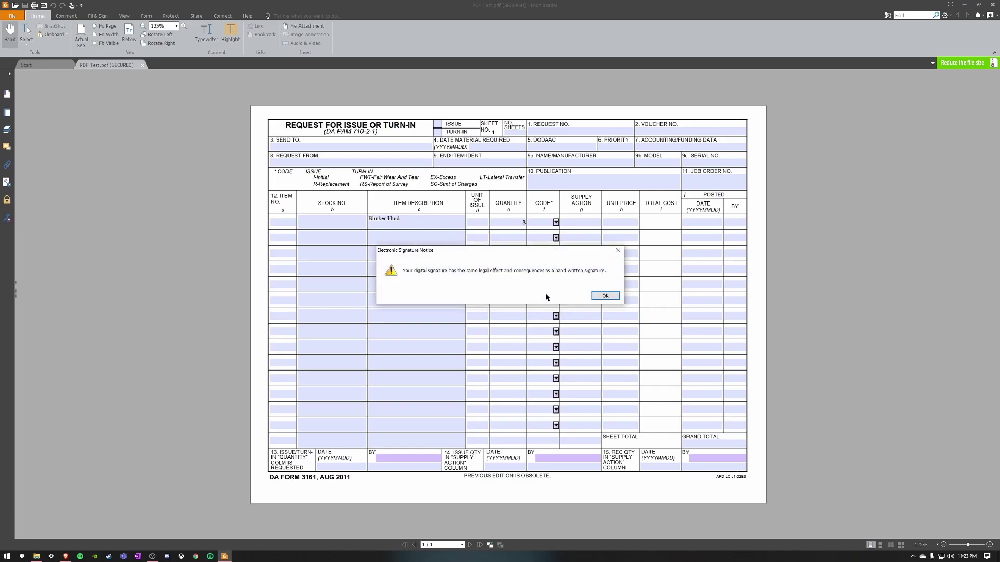
click(603, 296)
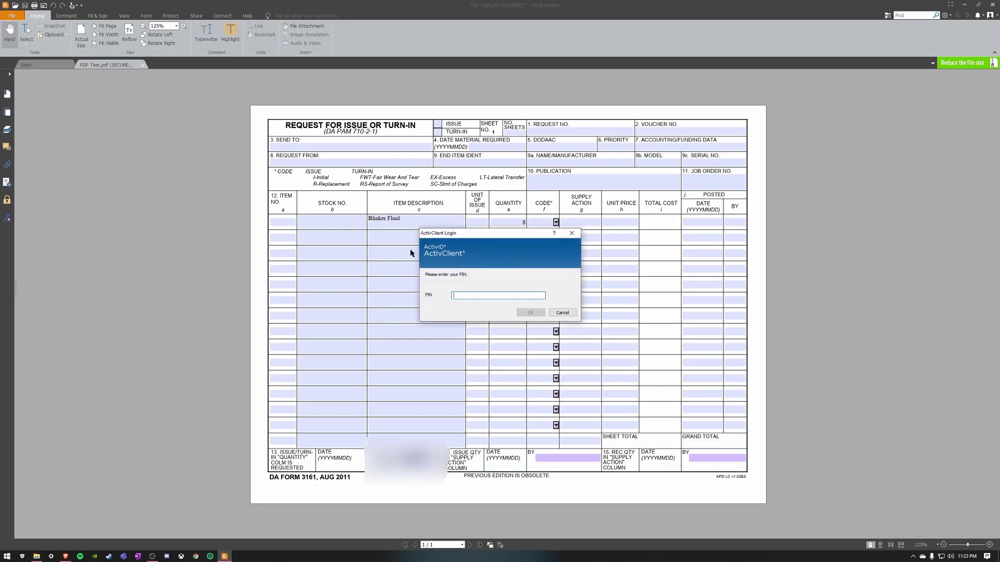
text(•••••••)
click(530, 313)
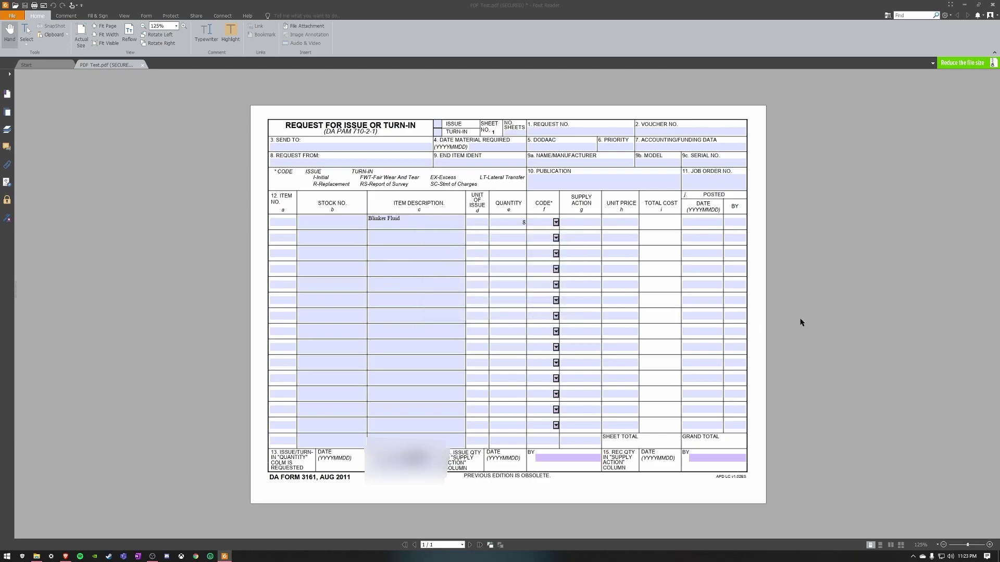